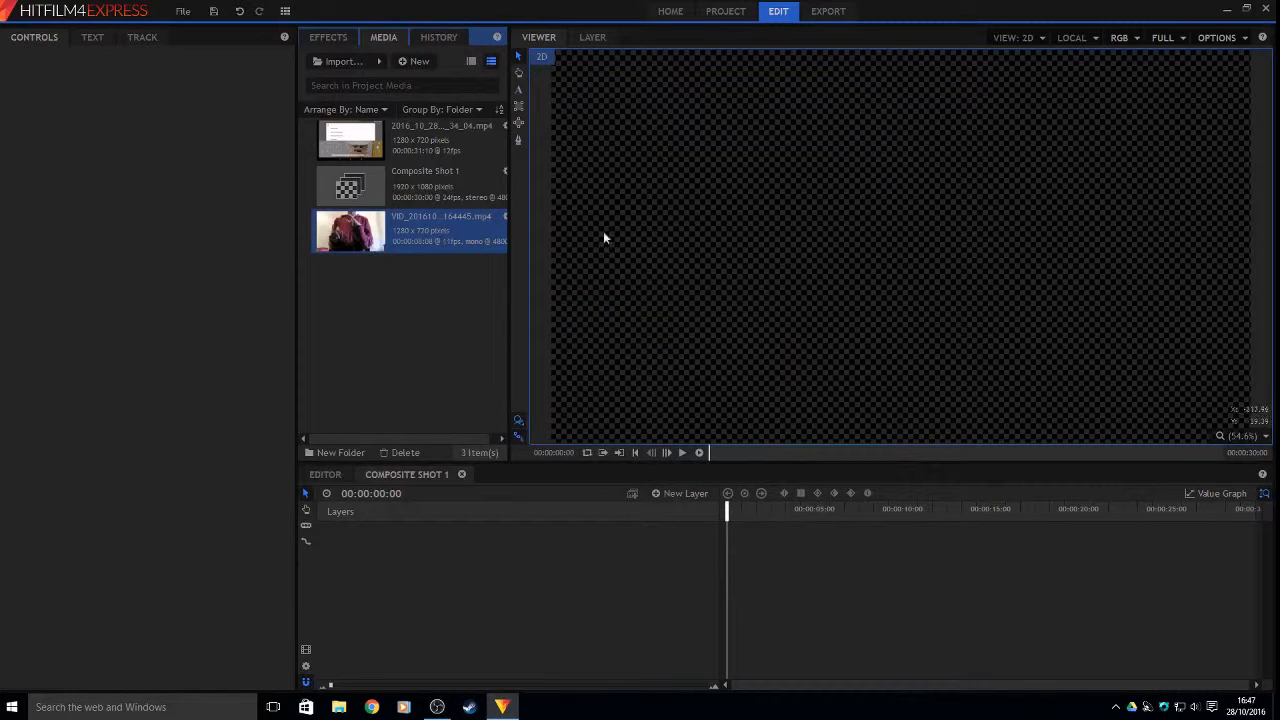
# Add VID_20161028_164445.mp4 to the composite shot timeline and scale it up to fill the frame
pyautogui.moveTo(421, 228); pyautogui.dragTo(868, 510)
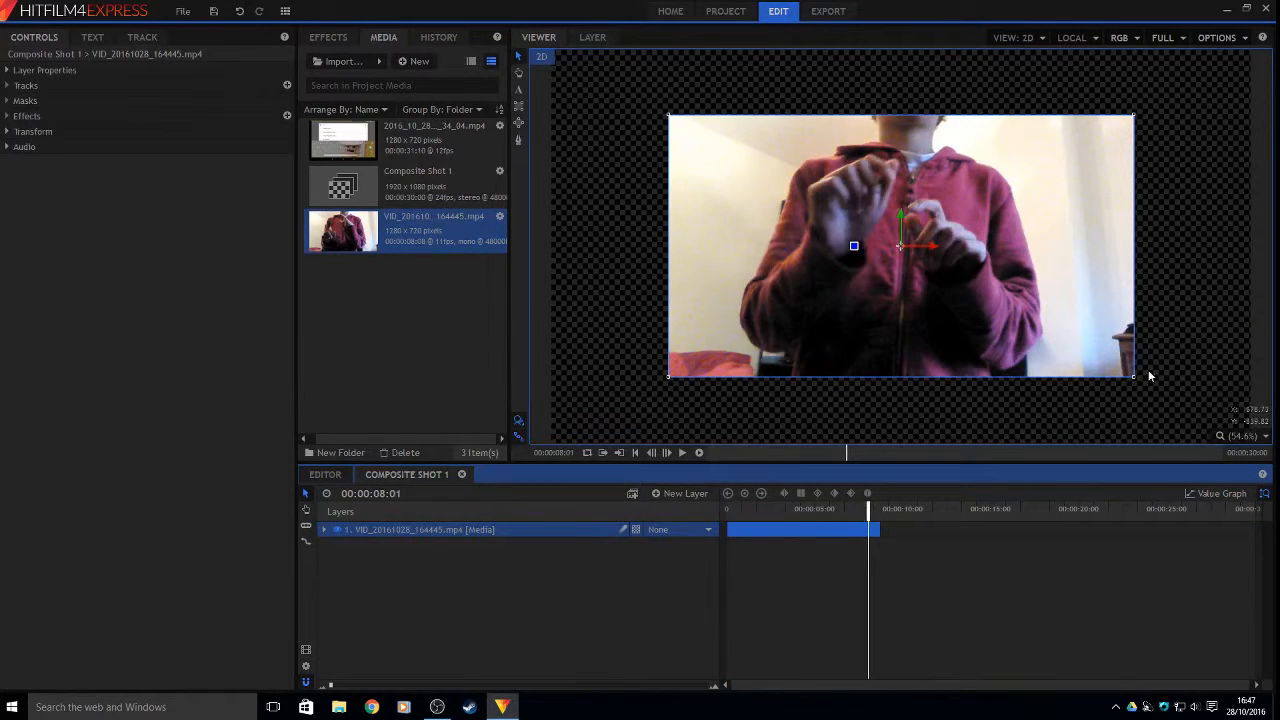
pyautogui.moveTo(1134, 380); pyautogui.dragTo(1180, 416)
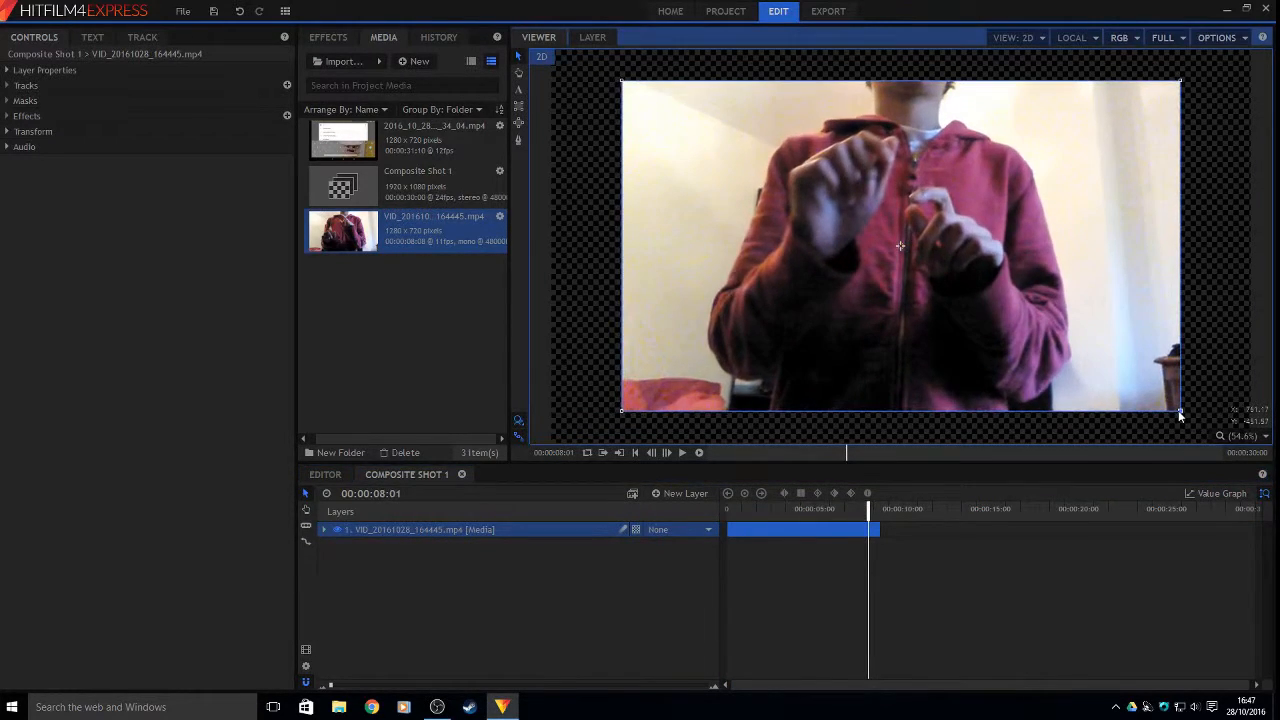
pyautogui.hotkey('ctrl', 'z')
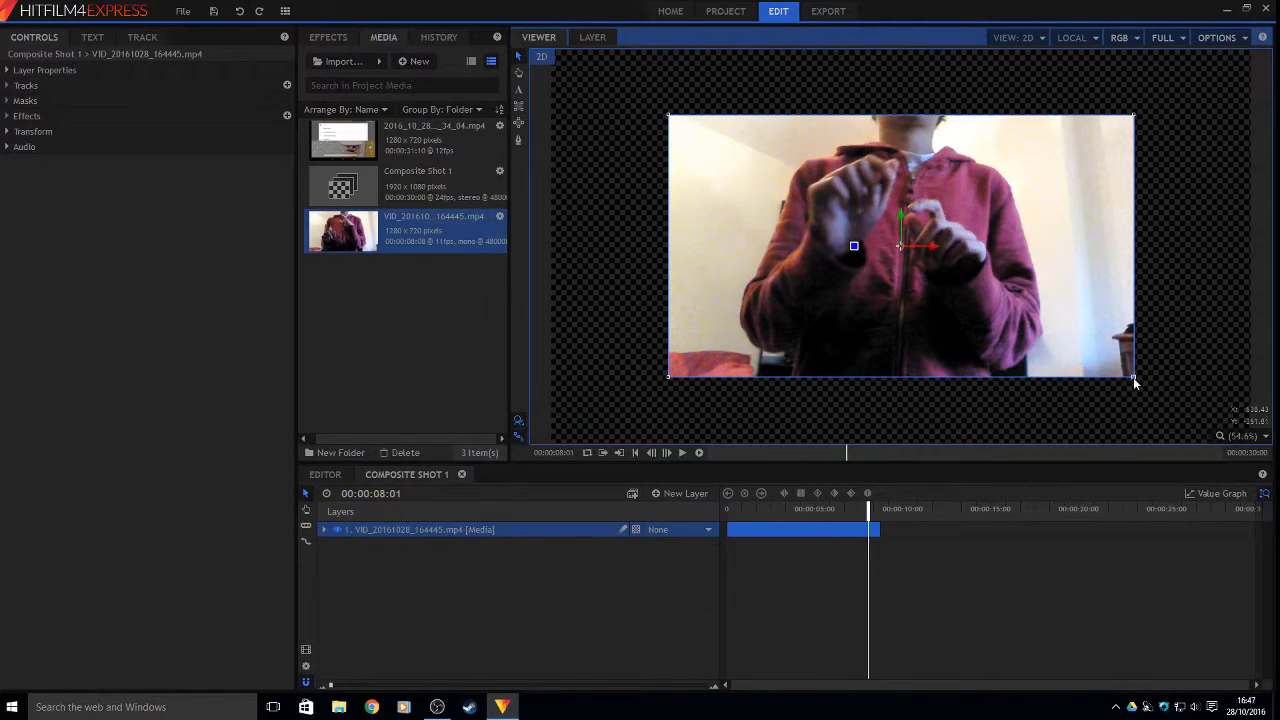
pyautogui.moveTo(1133, 379); pyautogui.dragTo(1250, 453)
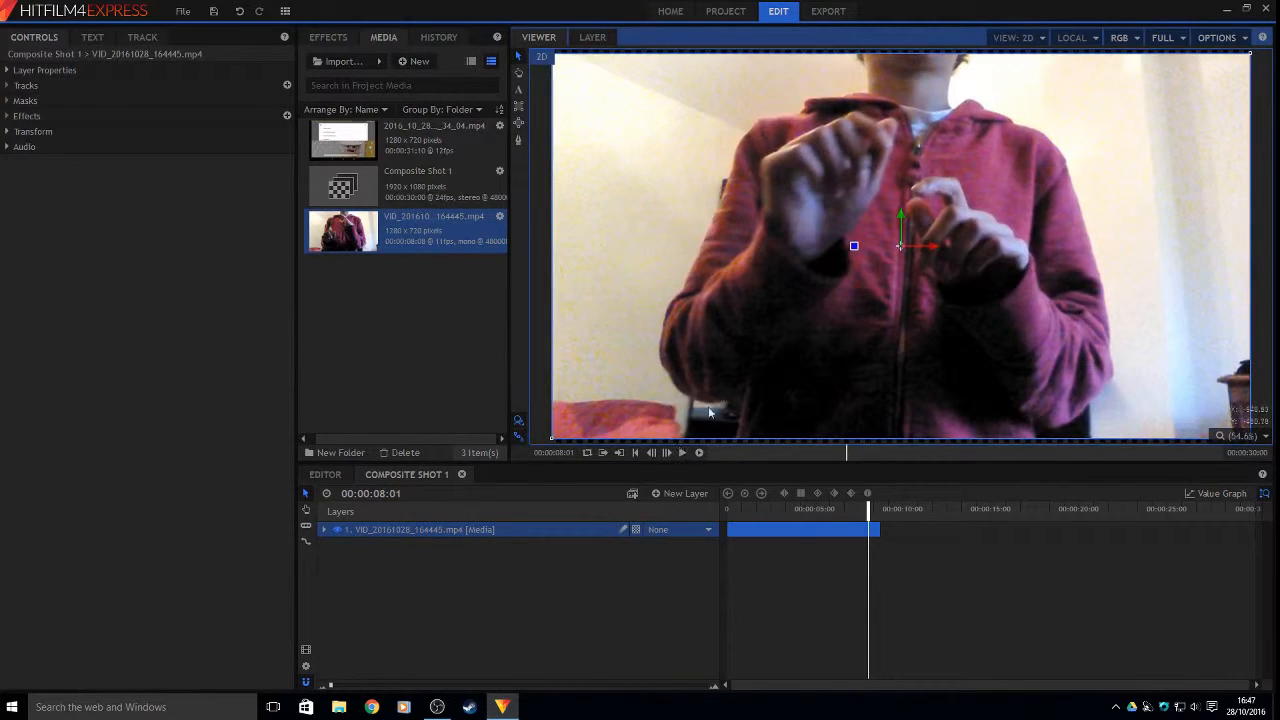
pyautogui.moveTo(719, 382); pyautogui.dragTo(718, 386)
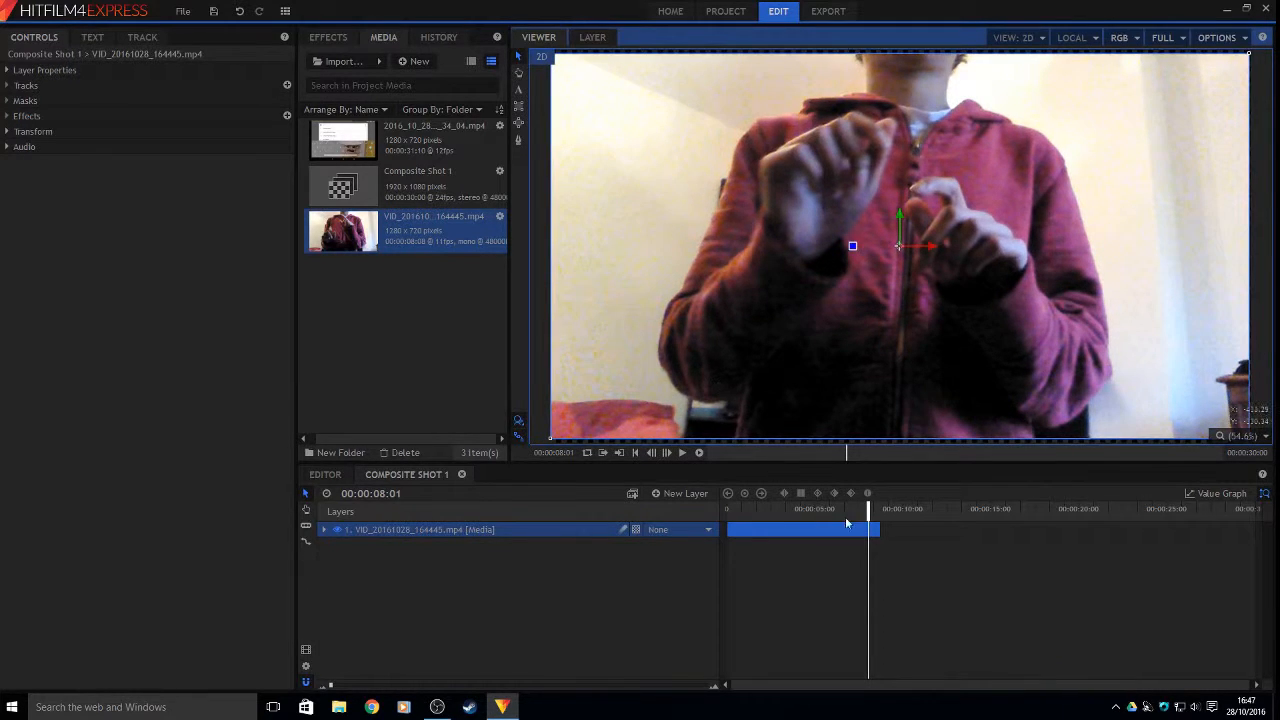
pyautogui.moveTo(868, 508); pyautogui.dragTo(595, 493)
pyautogui.press('space')
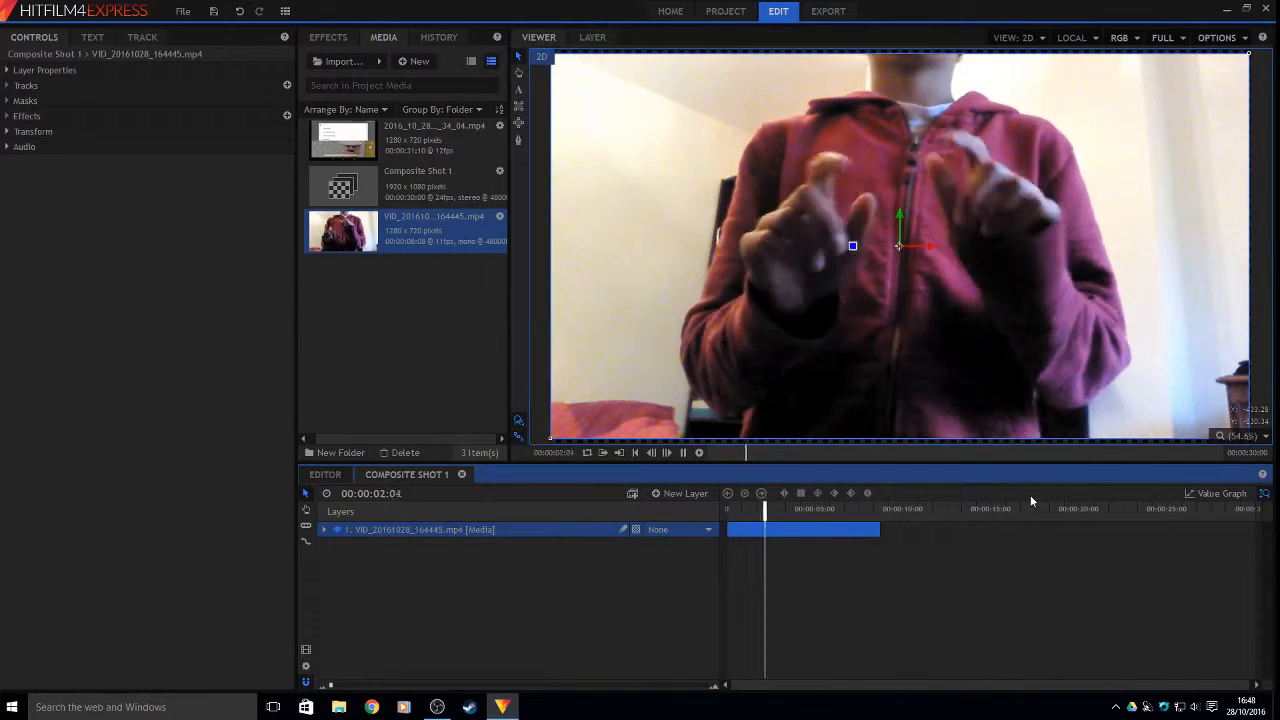
pyautogui.press('space')
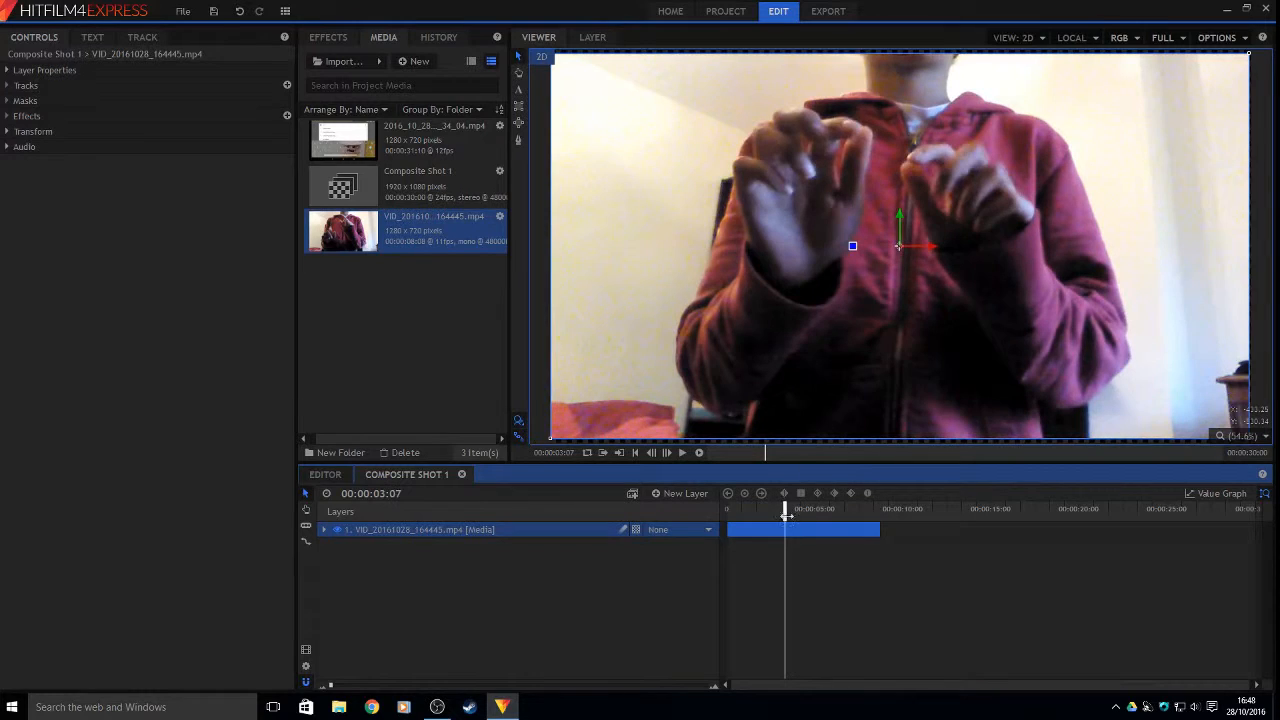
# Add 2016_10_28_15_34_04.mp4 at the start of the composite shot as the layer above the hand video
pyautogui.moveTo(786, 513); pyautogui.dragTo(727, 513)
pyautogui.click(375, 146)
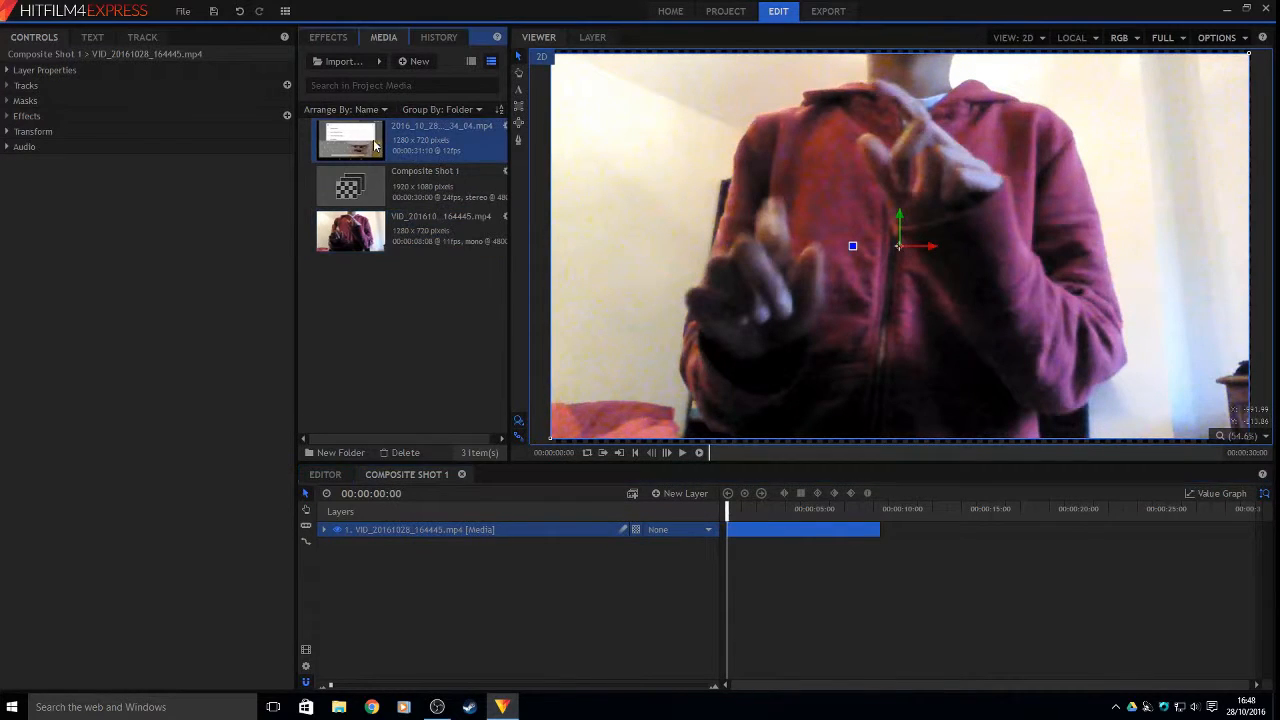
pyautogui.moveTo(375, 146); pyautogui.dragTo(650, 577)
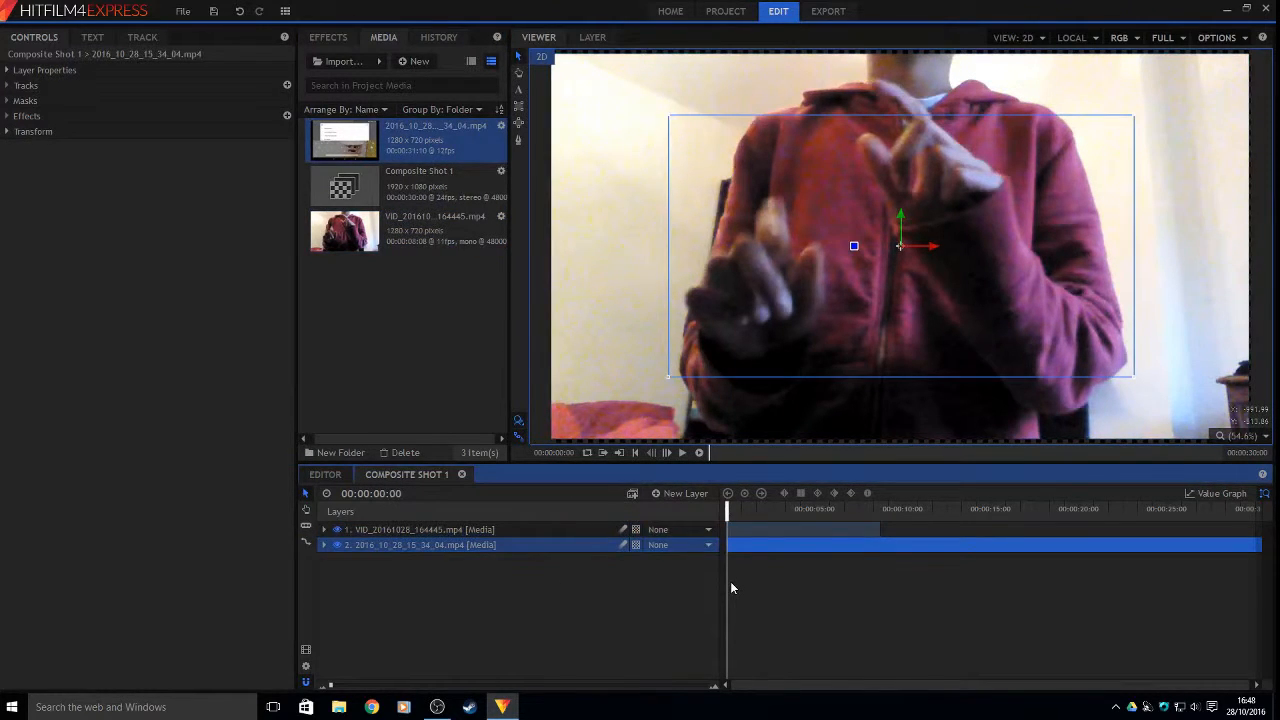
pyautogui.press('space')
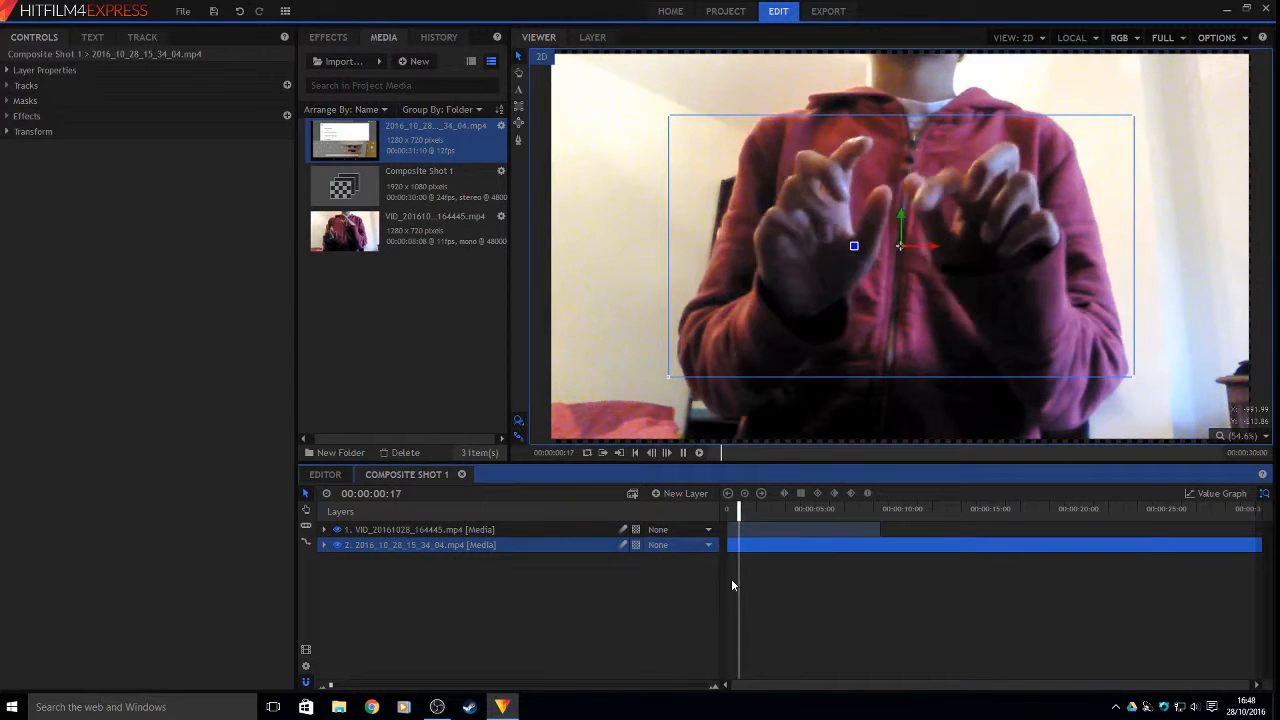
pyautogui.press('space')
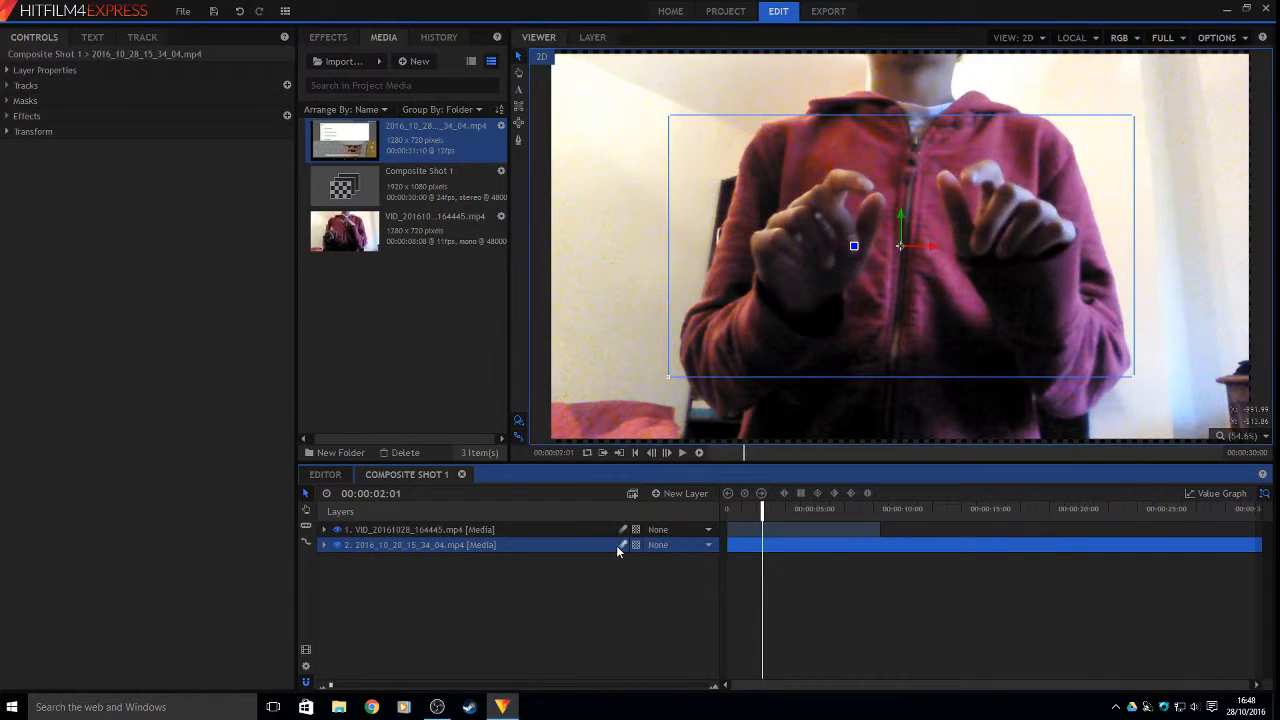
pyautogui.moveTo(617, 550); pyautogui.dragTo(618, 528)
# Trim the end of the VID_20161028_164445.mp4 layer to about 00:00:07:12 and play back the new ending
pyautogui.press('space')
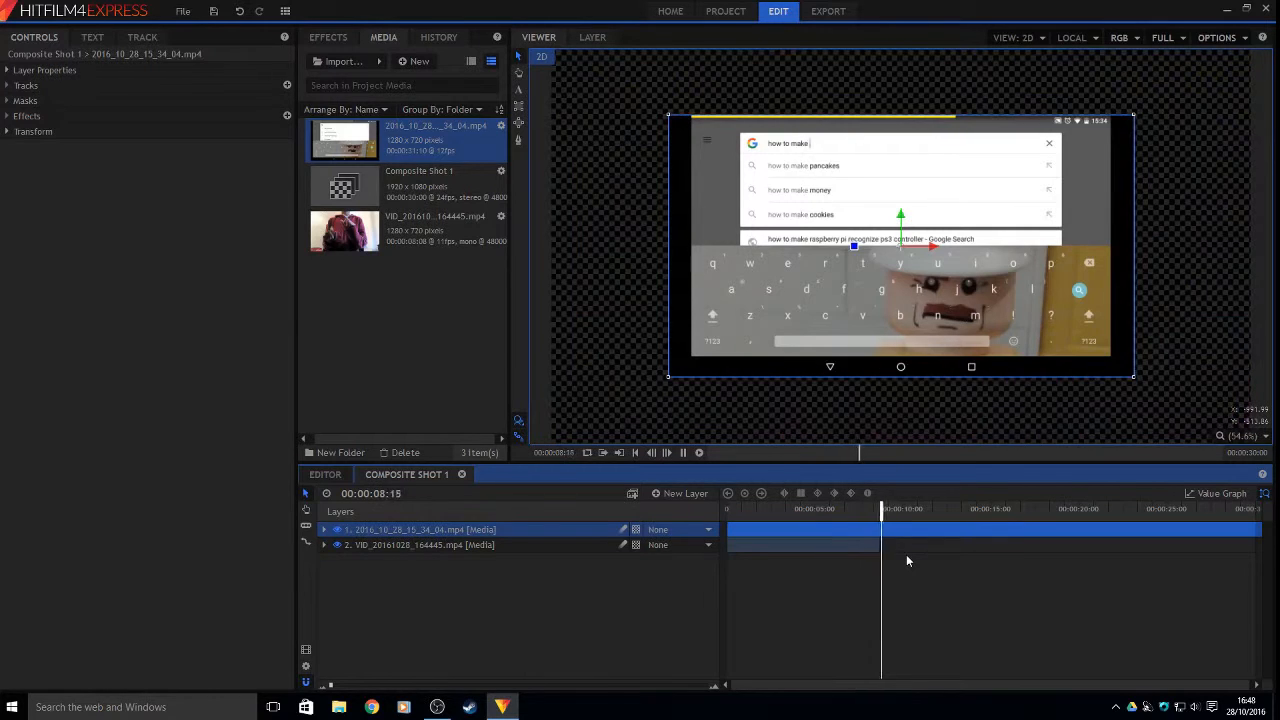
pyautogui.press('space')
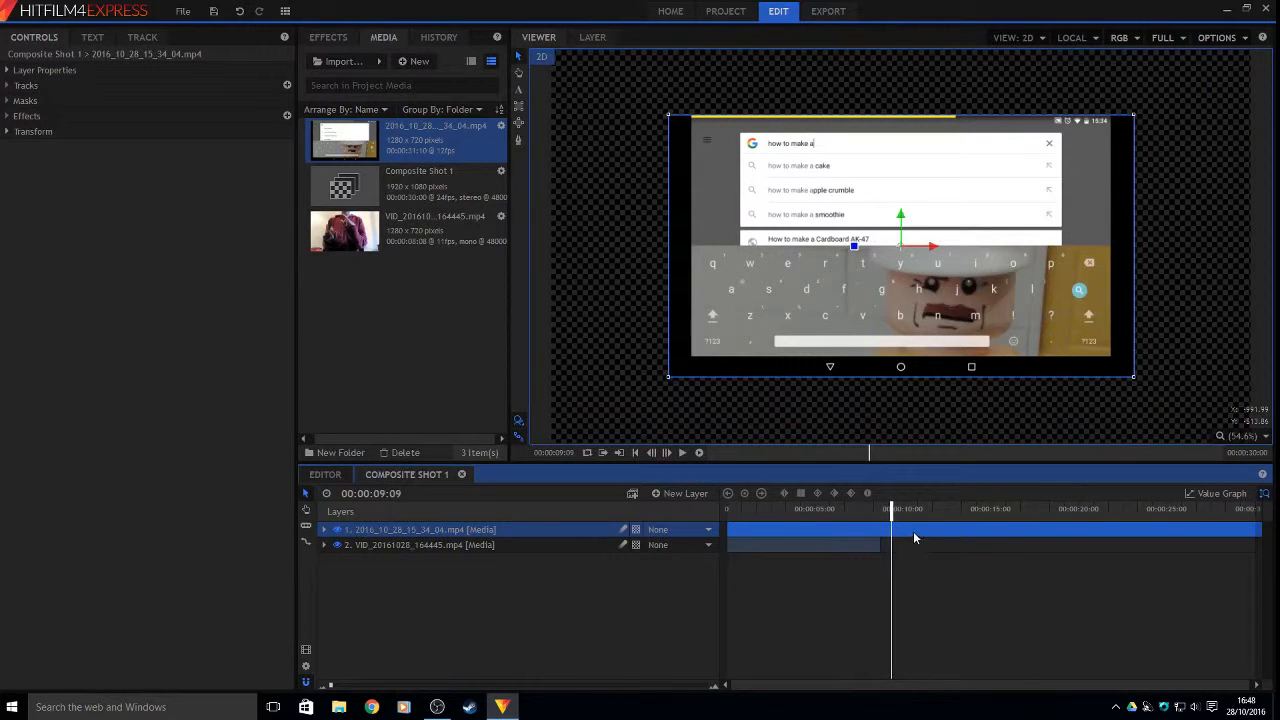
pyautogui.moveTo(882, 543); pyautogui.dragTo(860, 543)
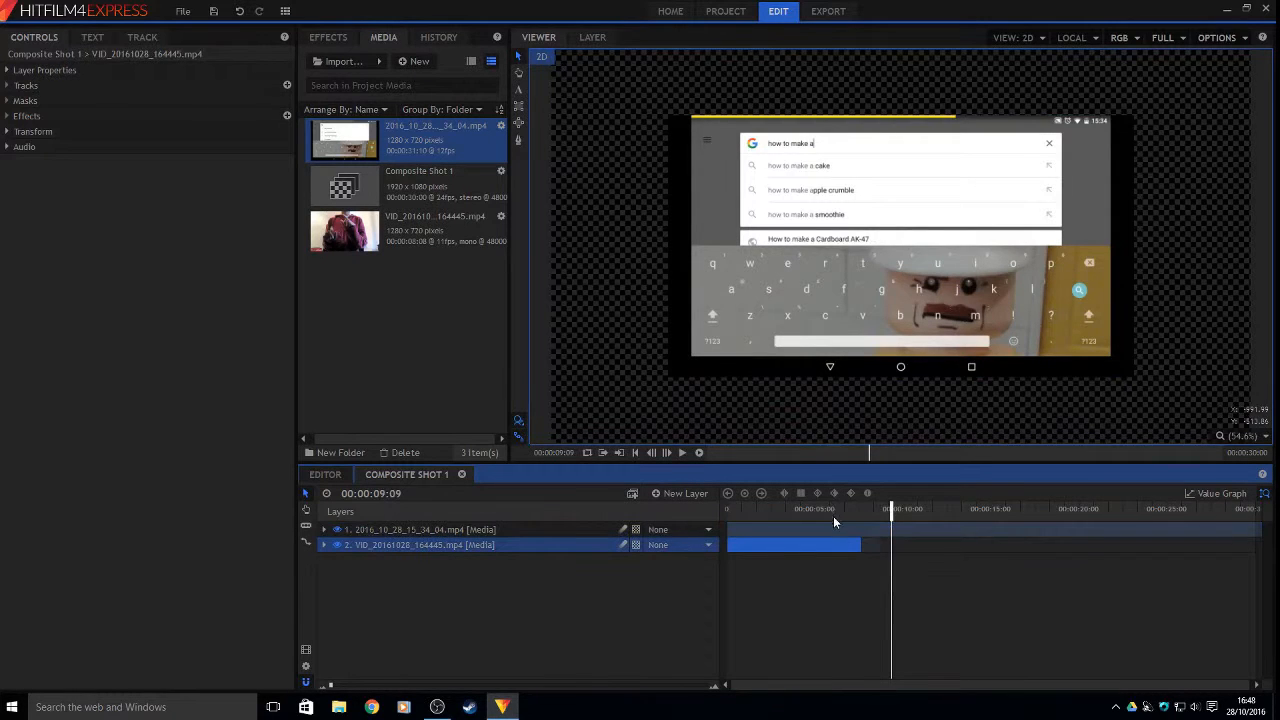
pyautogui.click(833, 514)
pyautogui.press('space')
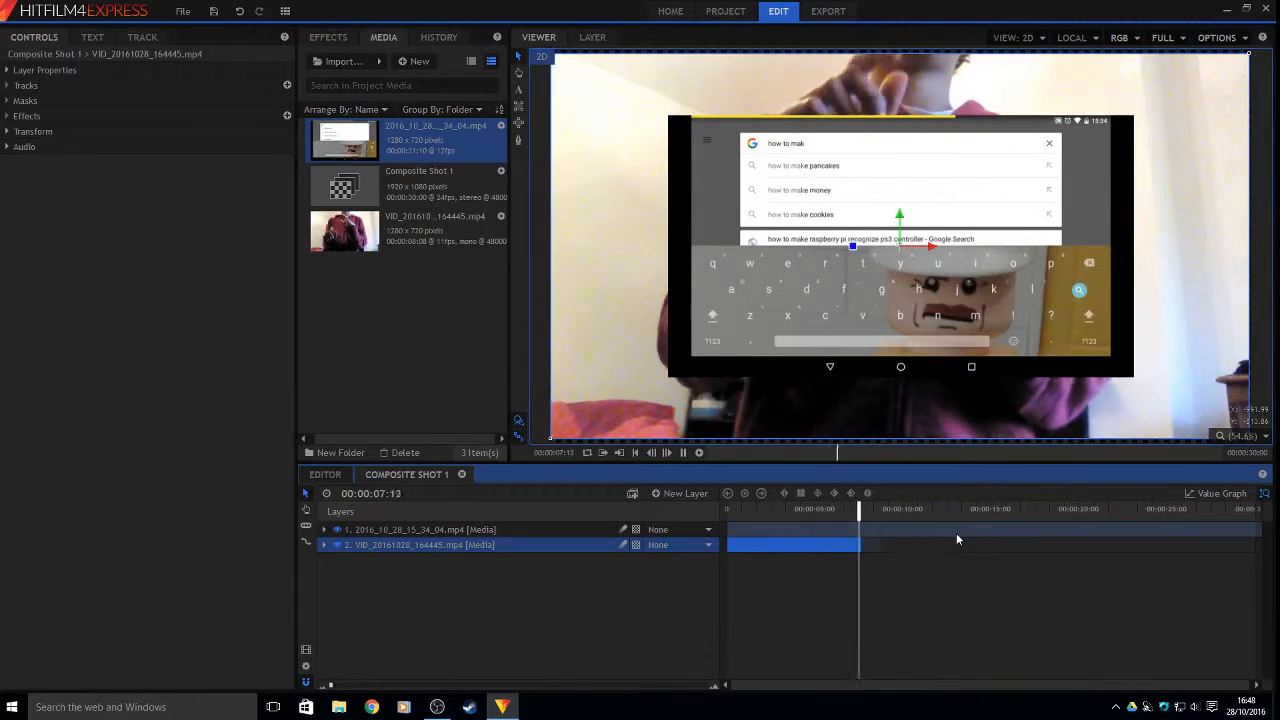
pyautogui.press('space')
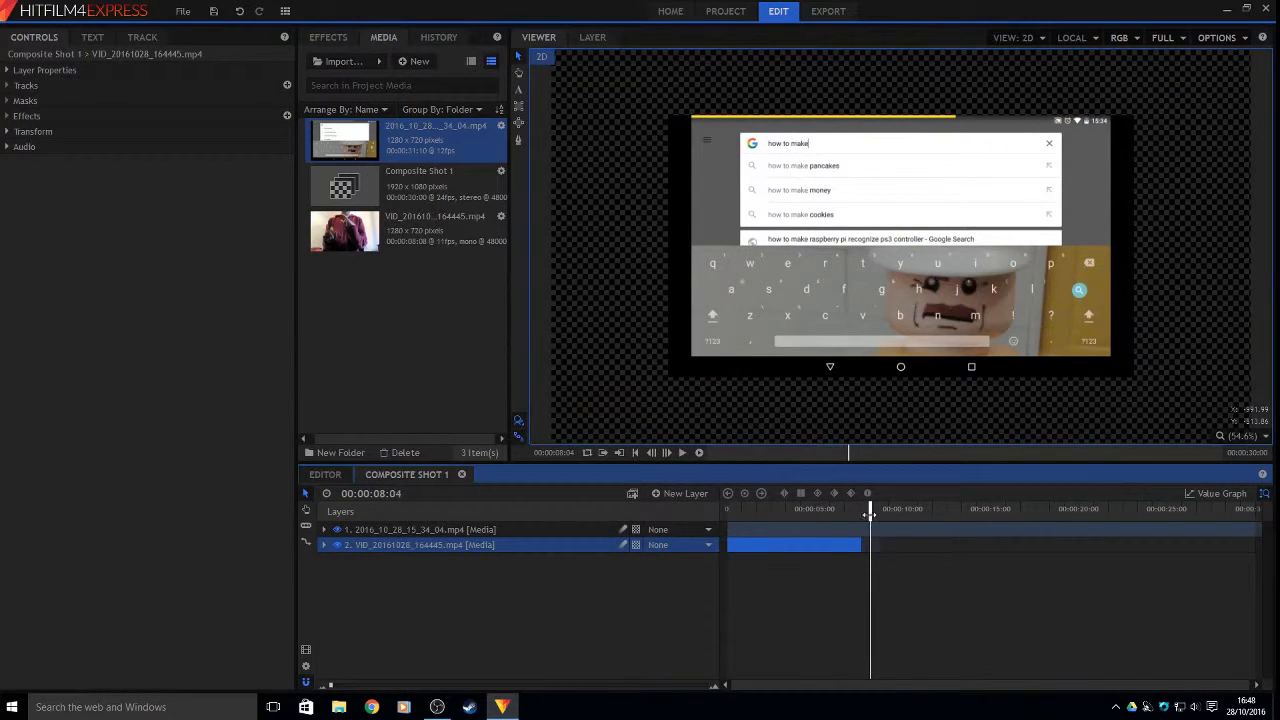
# Slice the 2016_10_28_15_34_04.mp4 layer at 00:00:14:22 and delete the part after the cut
pyautogui.moveTo(870, 512); pyautogui.dragTo(988, 508)
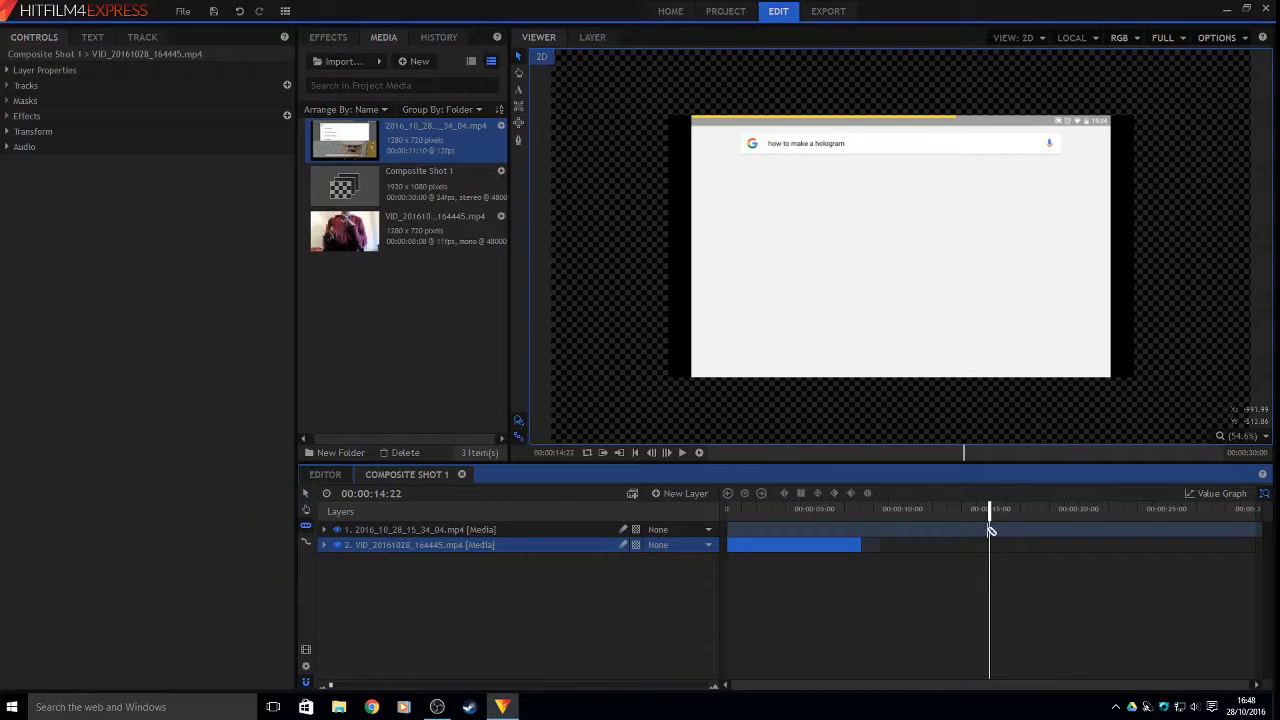
pyautogui.click(996, 529)
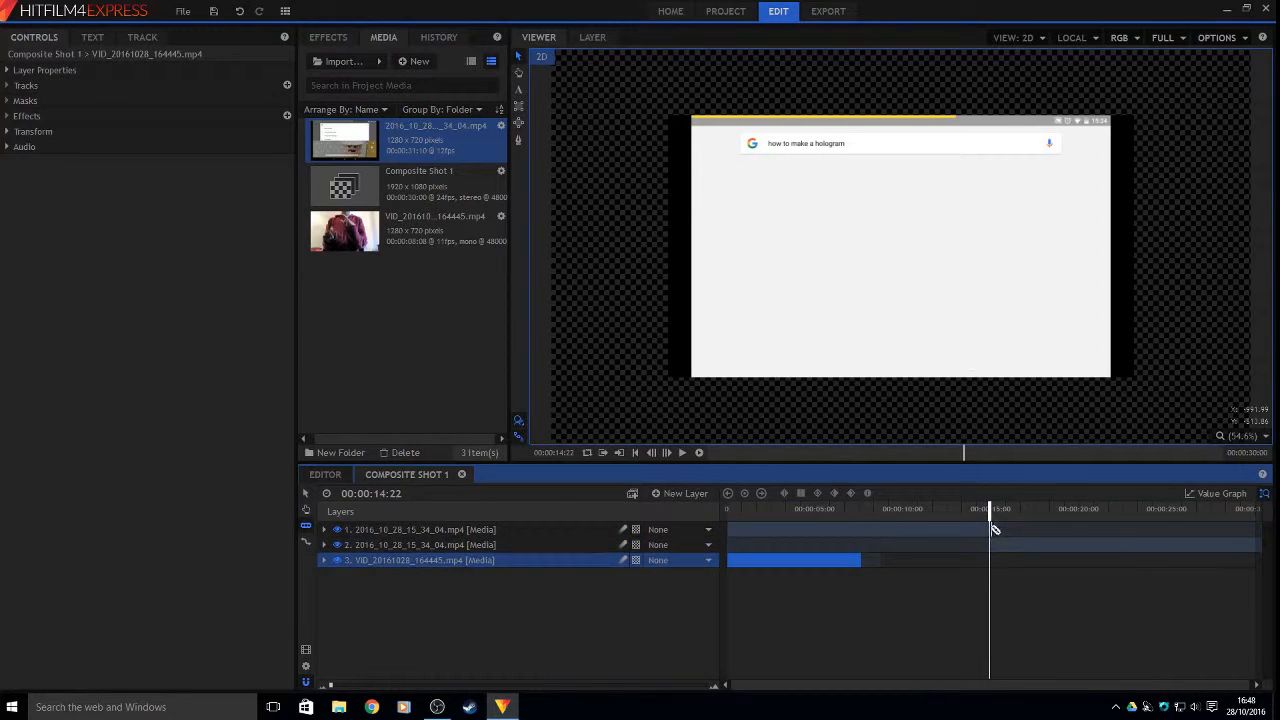
pyautogui.click(1006, 545)
pyautogui.press('Delete')
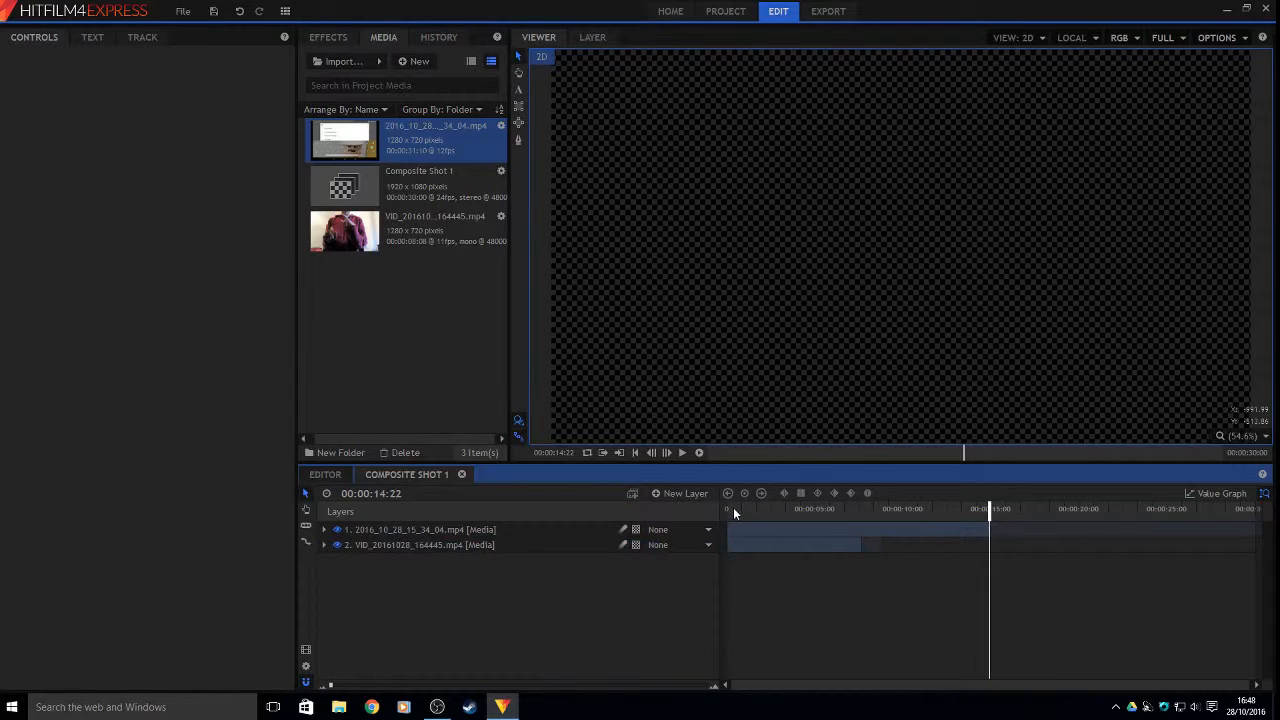
# Shift the screen recording layer earlier so it ends together with the hand video, and play back the timing
pyautogui.moveTo(832, 528); pyautogui.dragTo(706, 529)
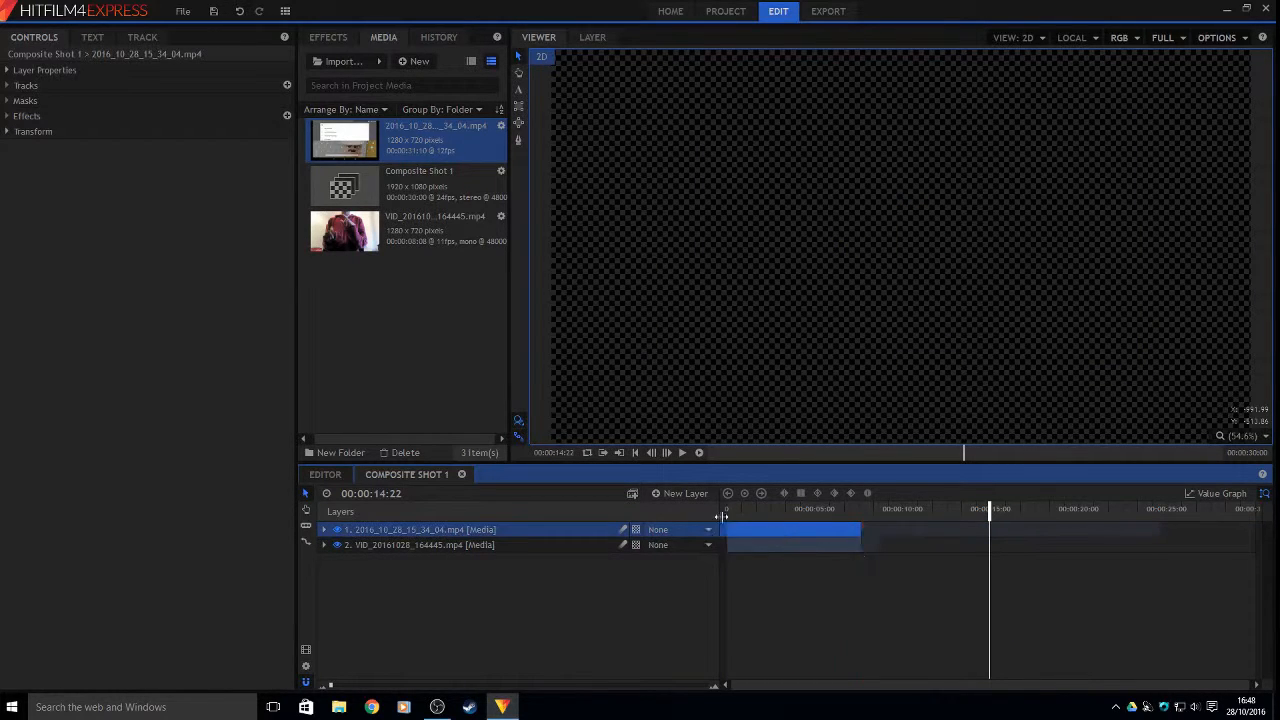
pyautogui.press('Home')
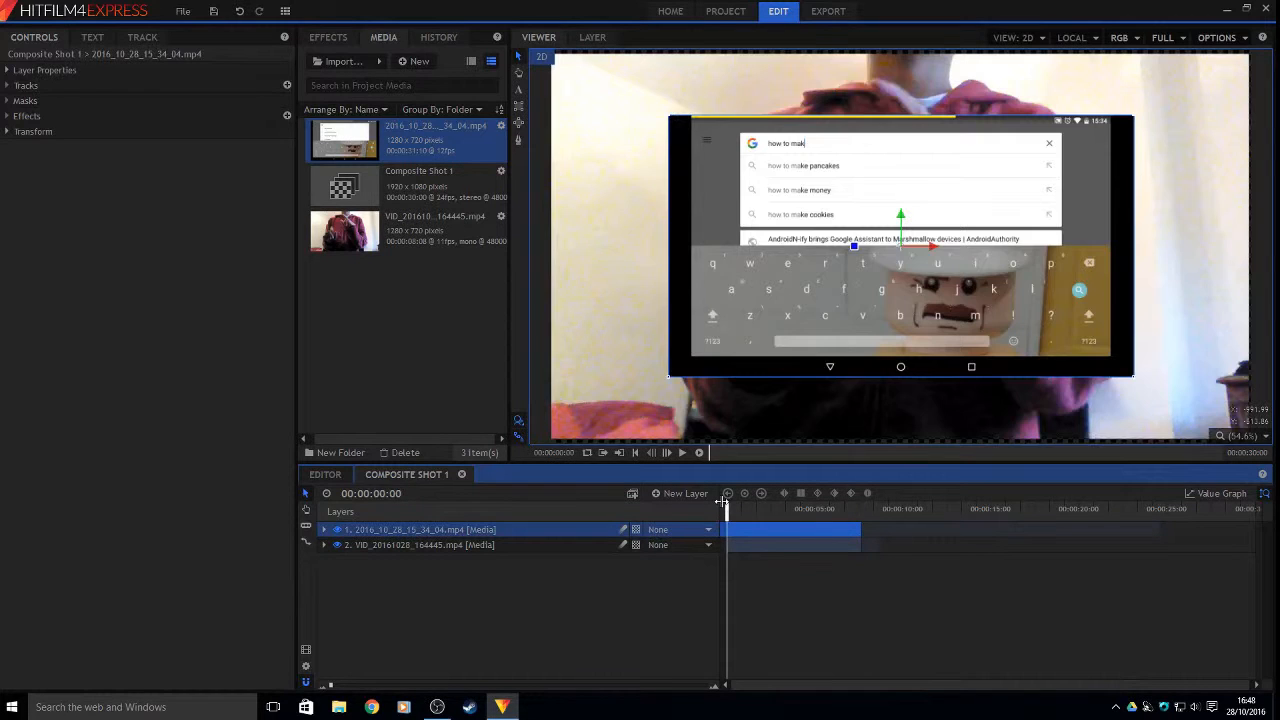
pyautogui.press('space')
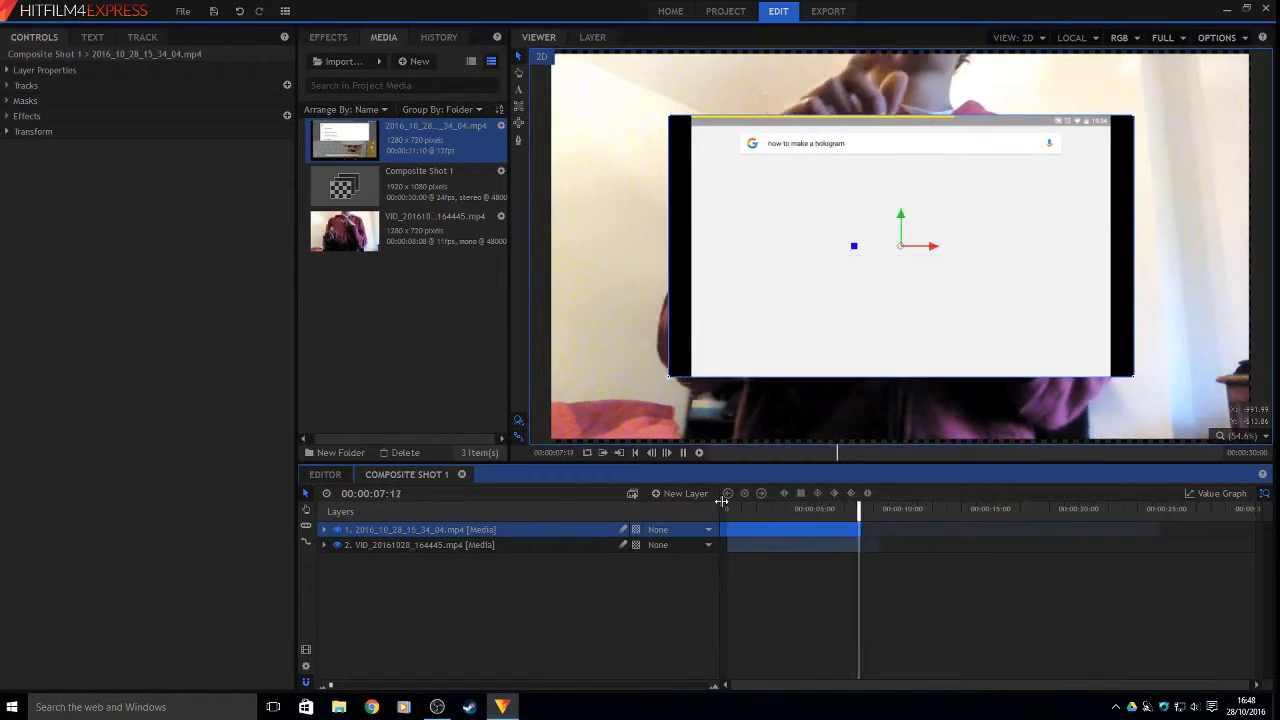
pyautogui.press('space')
# Shift the screen recording layer about two seconds later and play the composite back from the start
pyautogui.moveTo(794, 533); pyautogui.dragTo(833, 538)
pyautogui.press('Home')
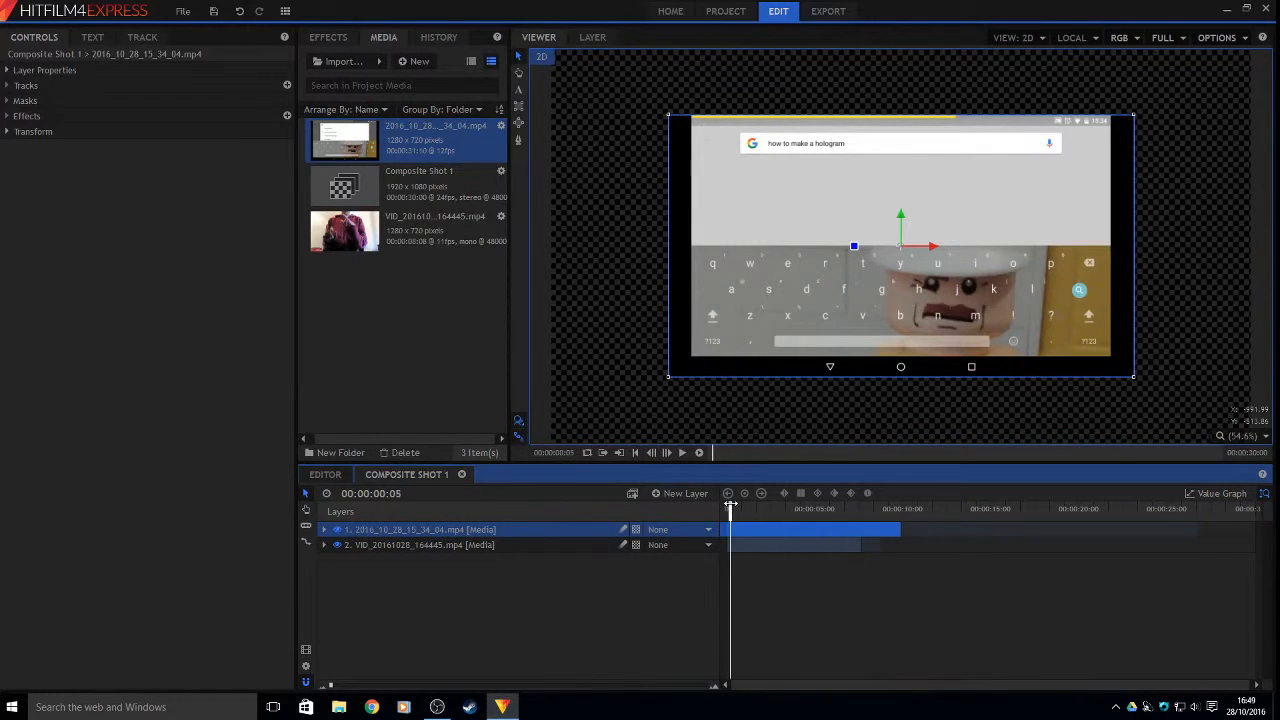
pyautogui.press('space')
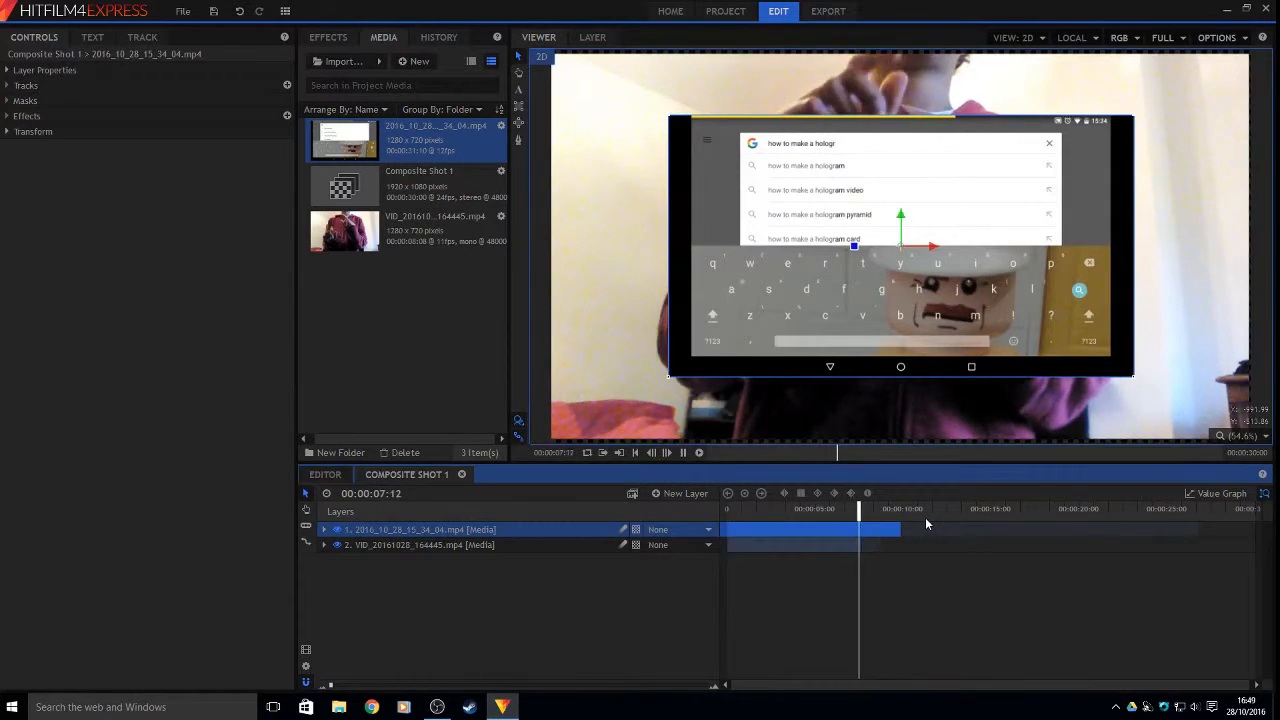
pyautogui.press('space')
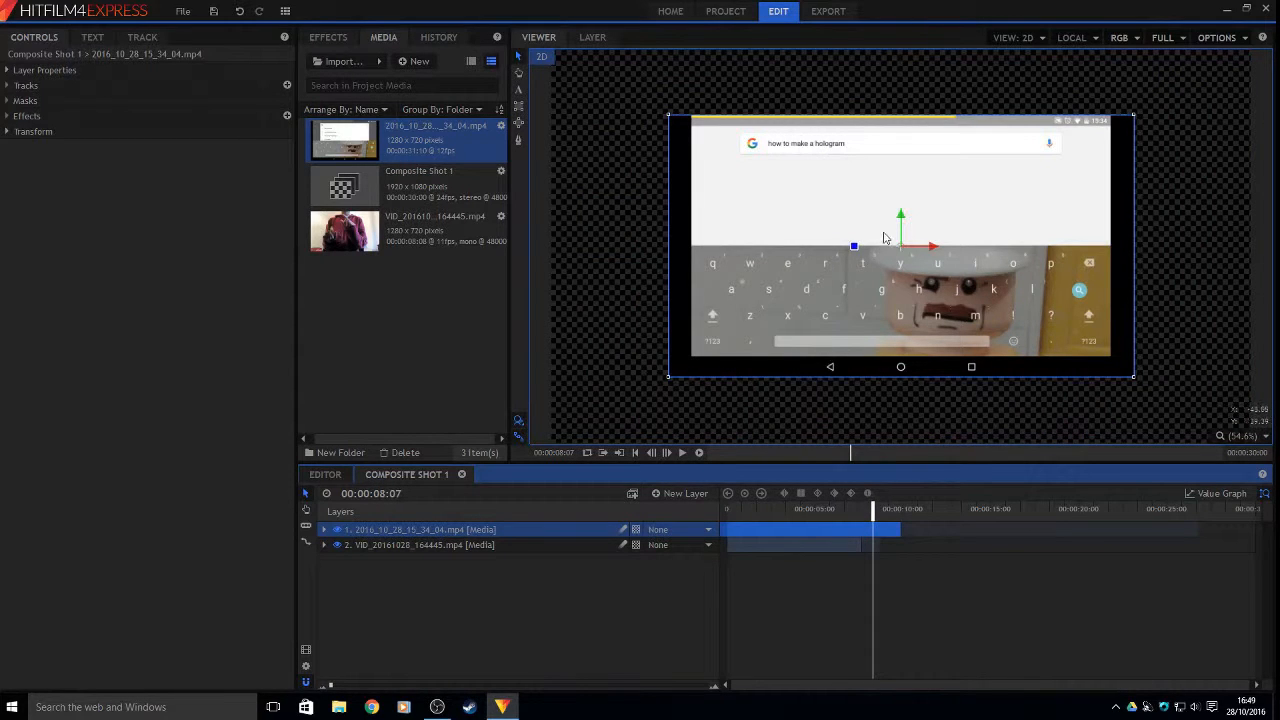
# Slice the screen recording layer where the hand video ends and delete the remainder after the cut
pyautogui.press('c')
pyautogui.click(864, 528)
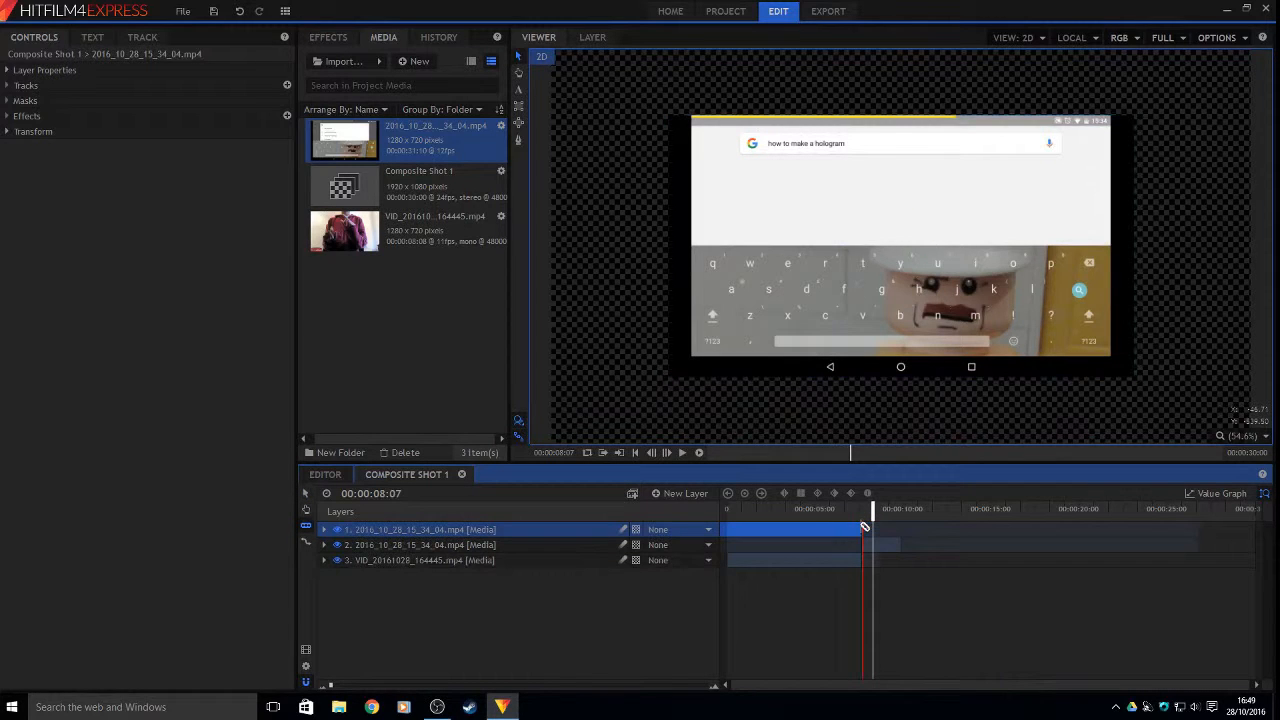
pyautogui.click(876, 545)
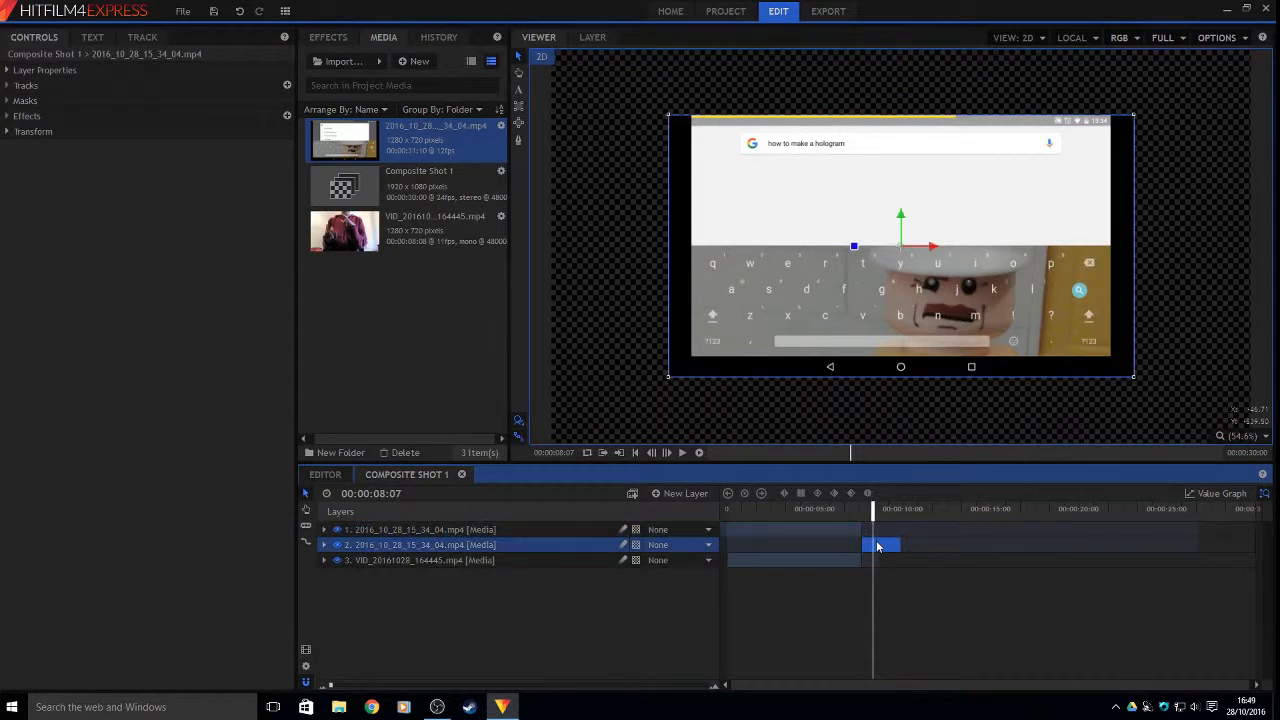
pyautogui.press('Delete')
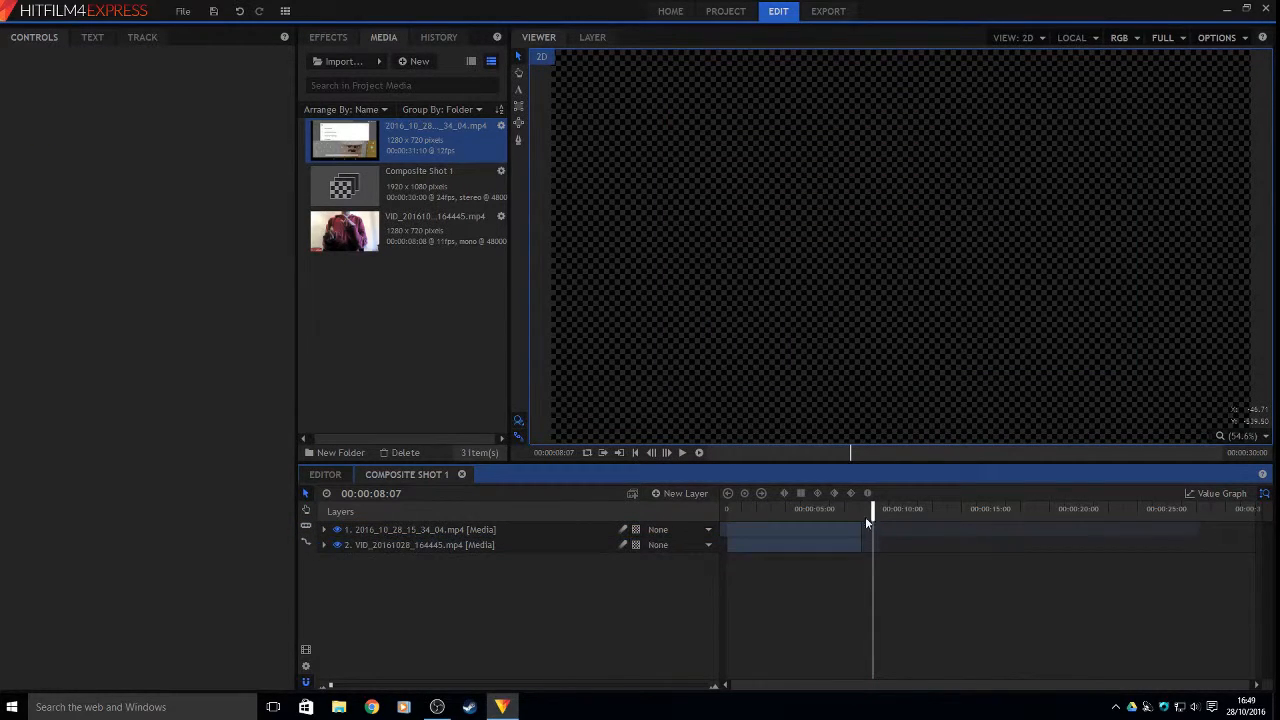
# Cut off and delete the part of the screen recording before the timeline start, and play the composite back
pyautogui.press('c')
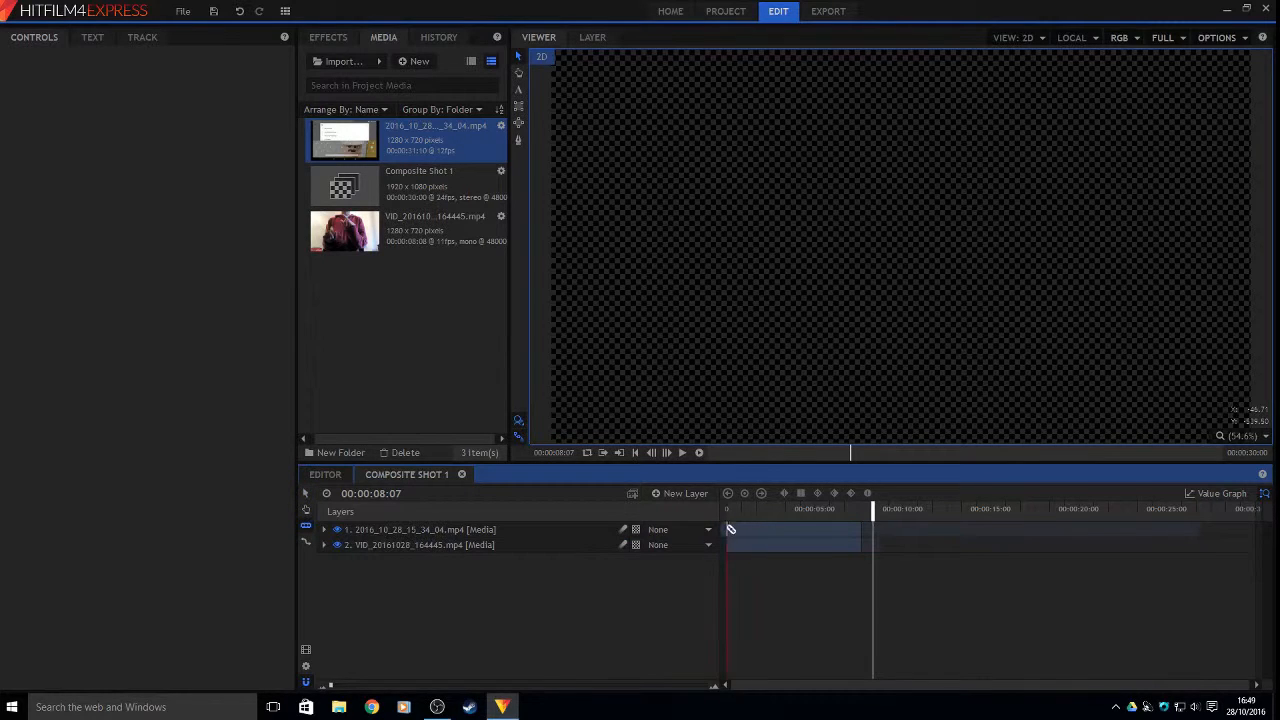
pyautogui.hotkey('ctrl', 'z')
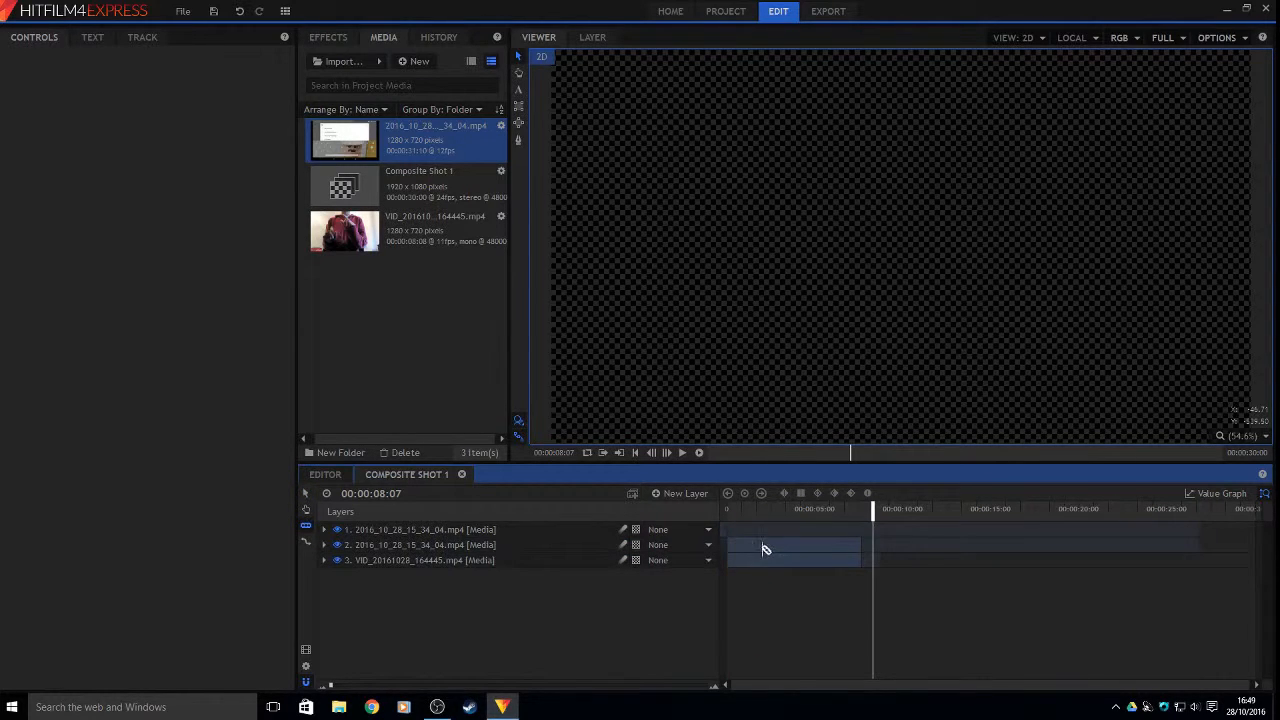
pyautogui.press('v')
pyautogui.moveTo(720, 530); pyautogui.dragTo(745, 530)
pyautogui.click(733, 545)
pyautogui.click(763, 546)
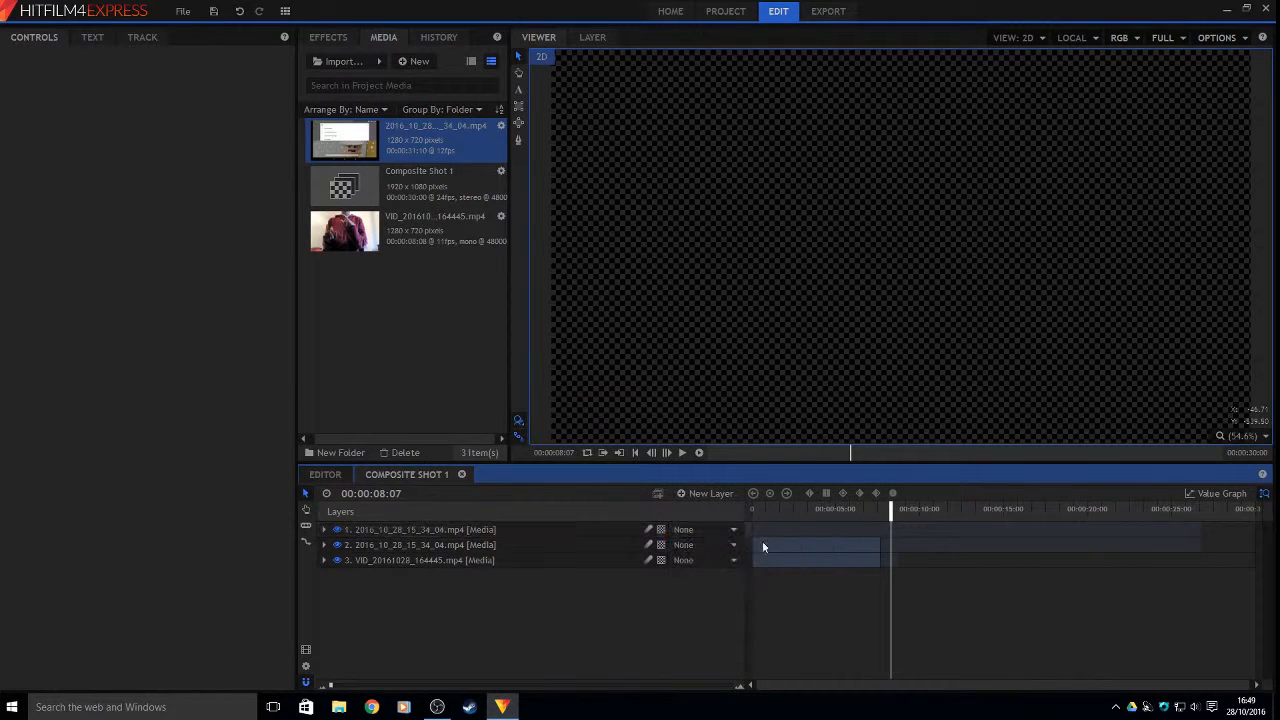
pyautogui.moveTo(745, 588); pyautogui.dragTo(697, 591)
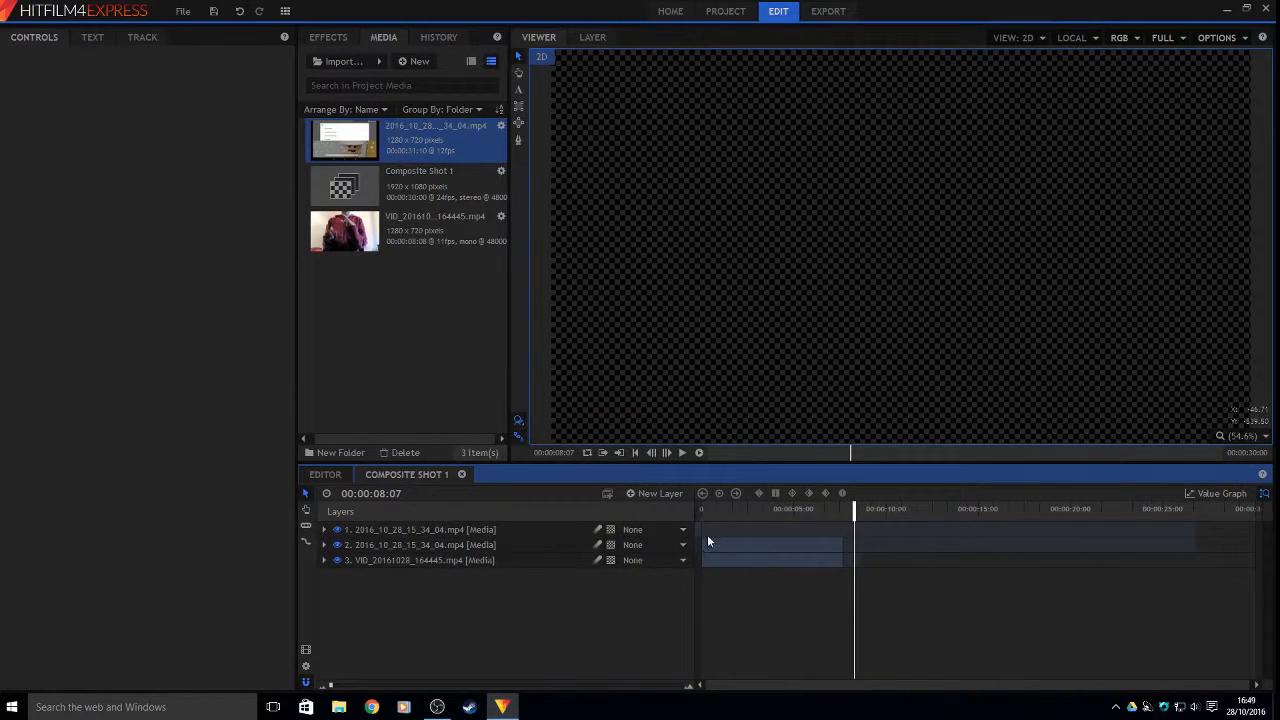
pyautogui.moveTo(700, 530); pyautogui.dragTo(987, 533)
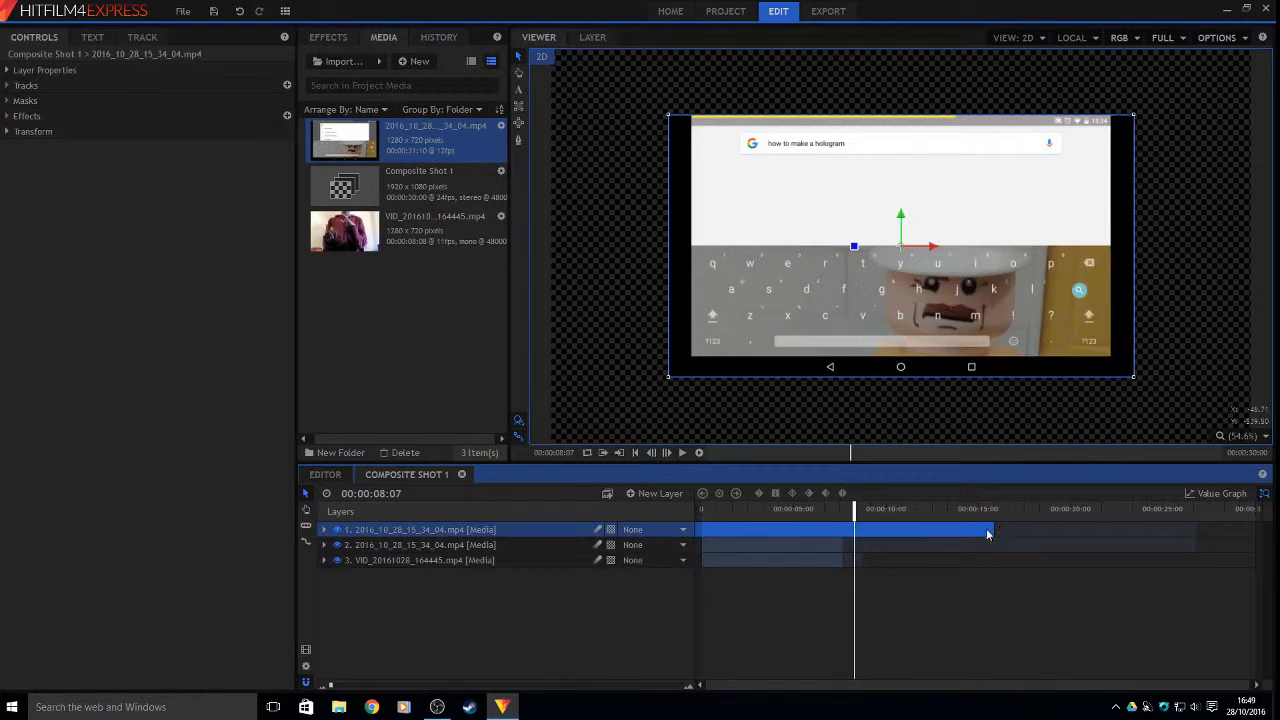
pyautogui.press('Delete')
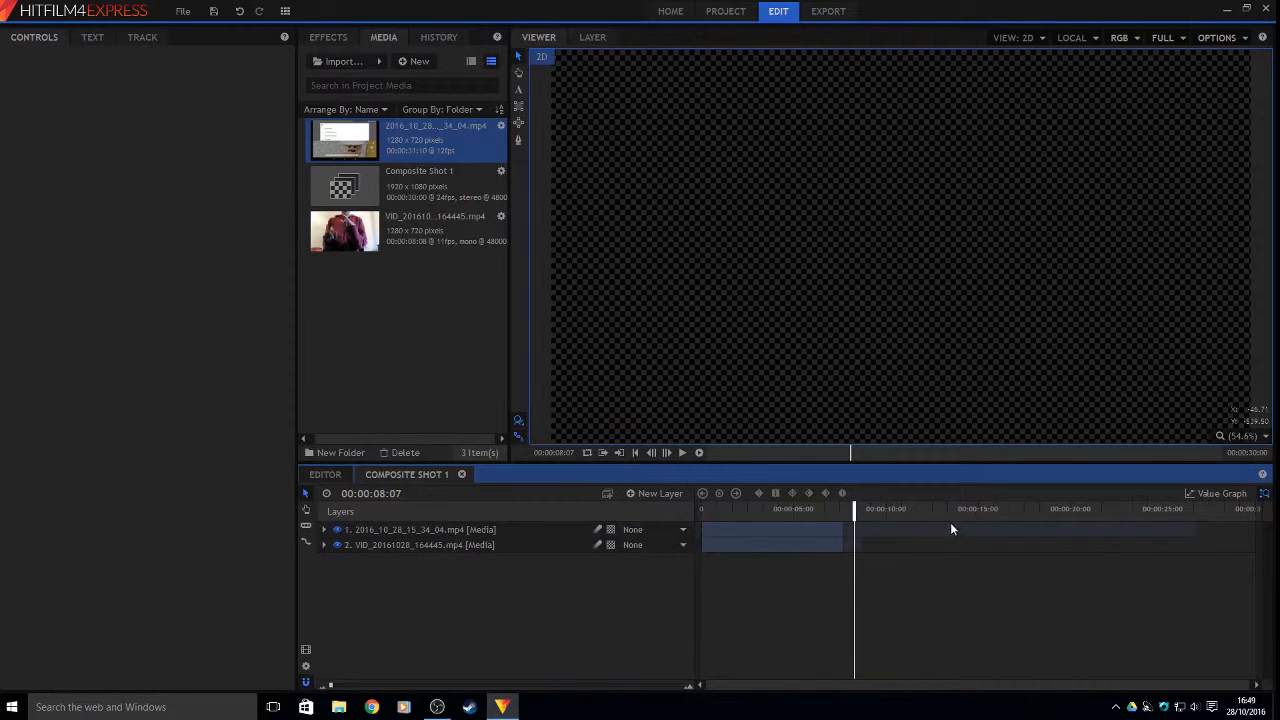
pyautogui.press('Home')
pyautogui.press('space')
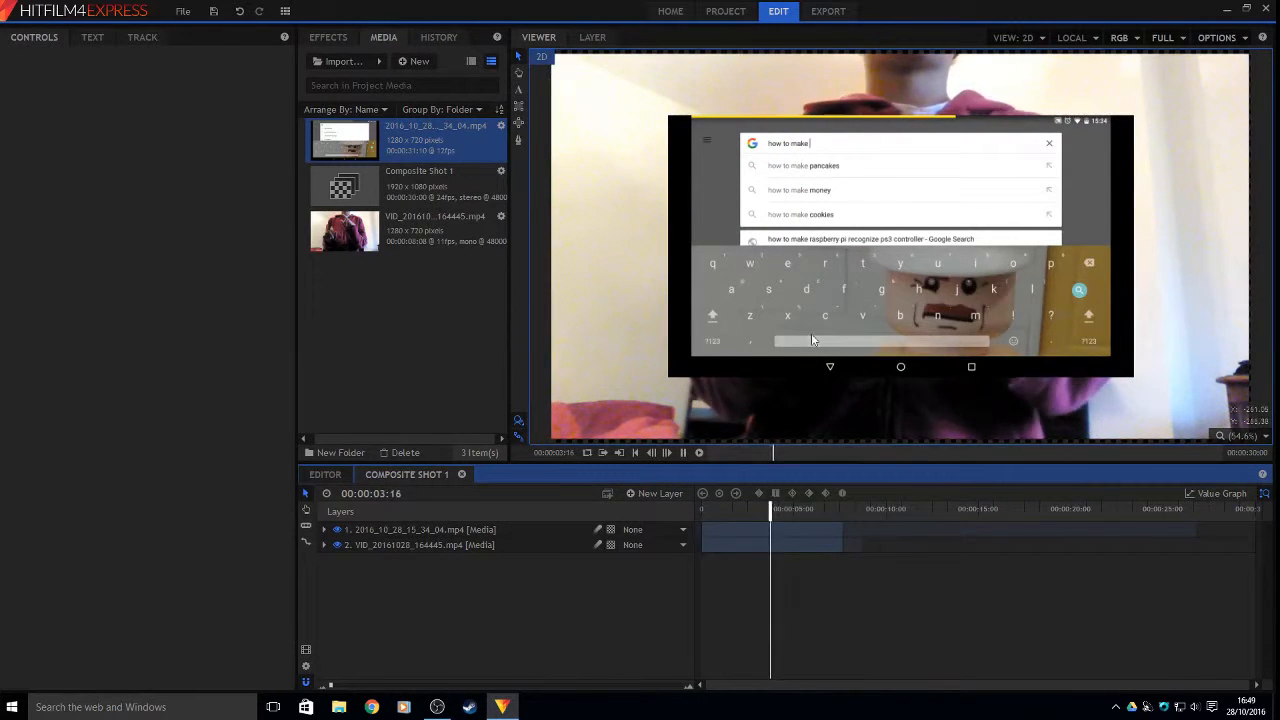
# Move the screen recording layer up in the frame so the hands sit behind its keyboard, and return the playhead to the start
pyautogui.moveTo(855, 318); pyautogui.dragTo(849, 254)
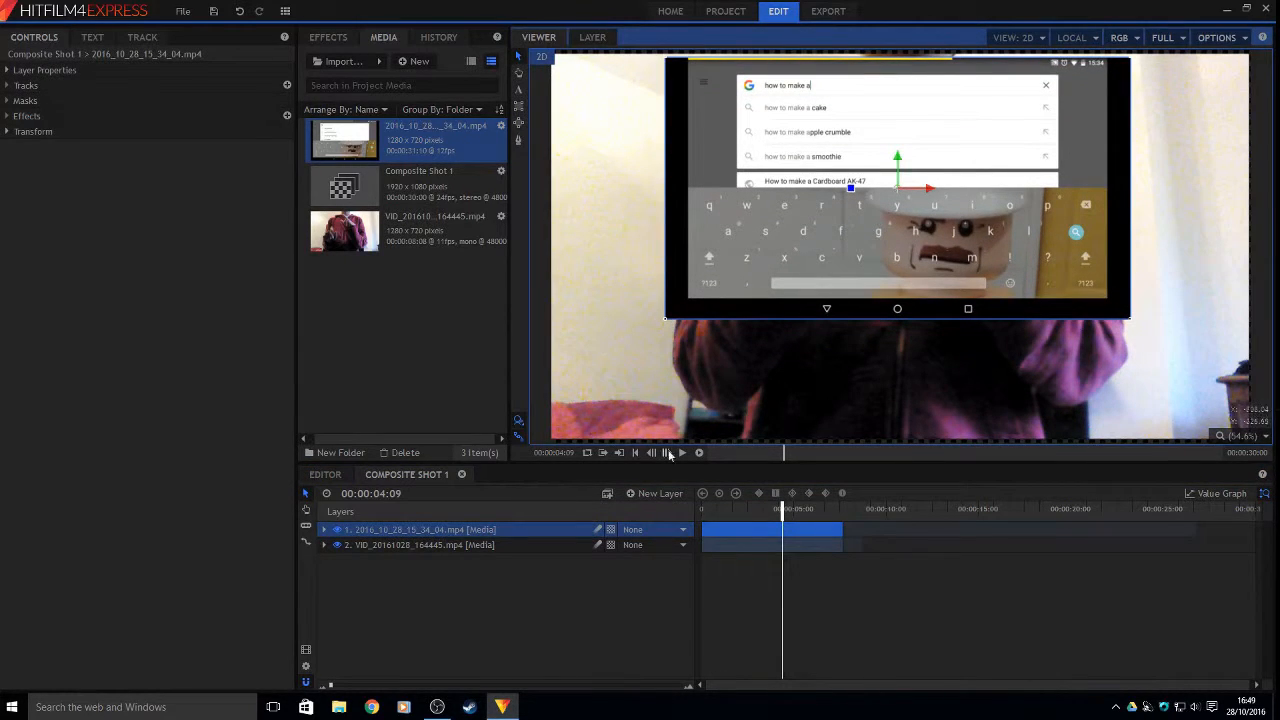
pyautogui.click(913, 609)
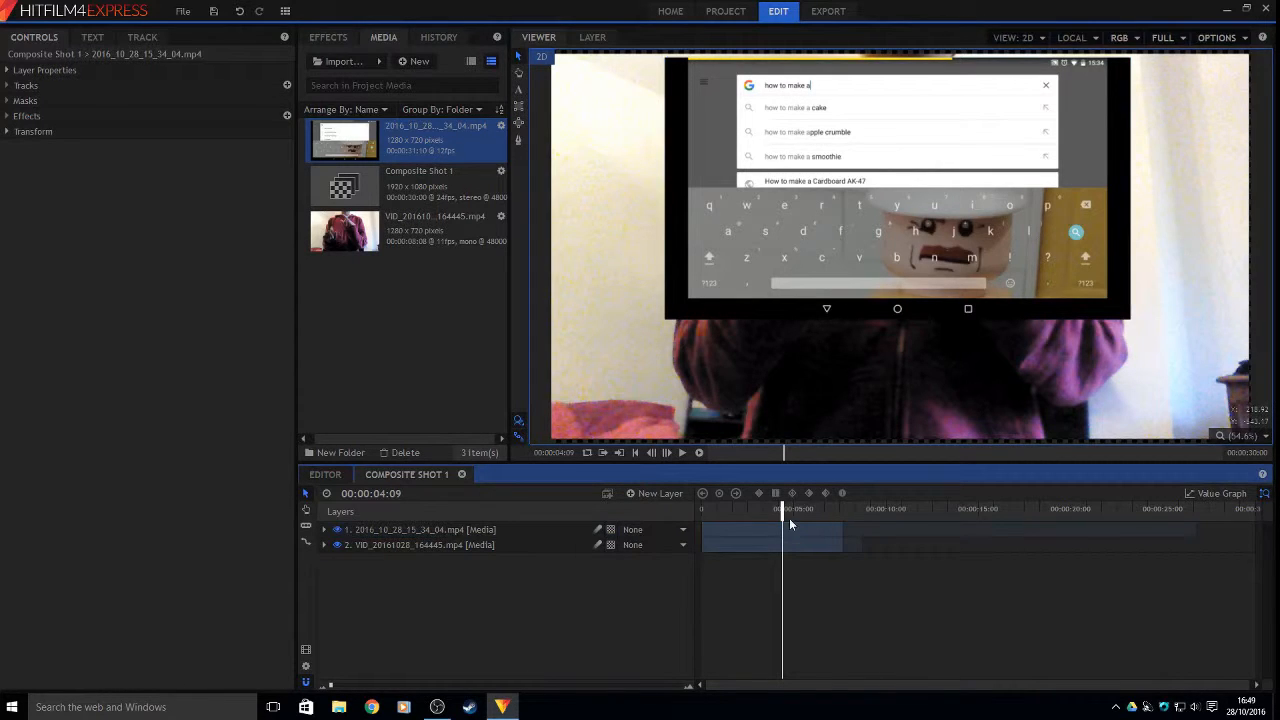
pyautogui.moveTo(788, 516); pyautogui.dragTo(584, 504)
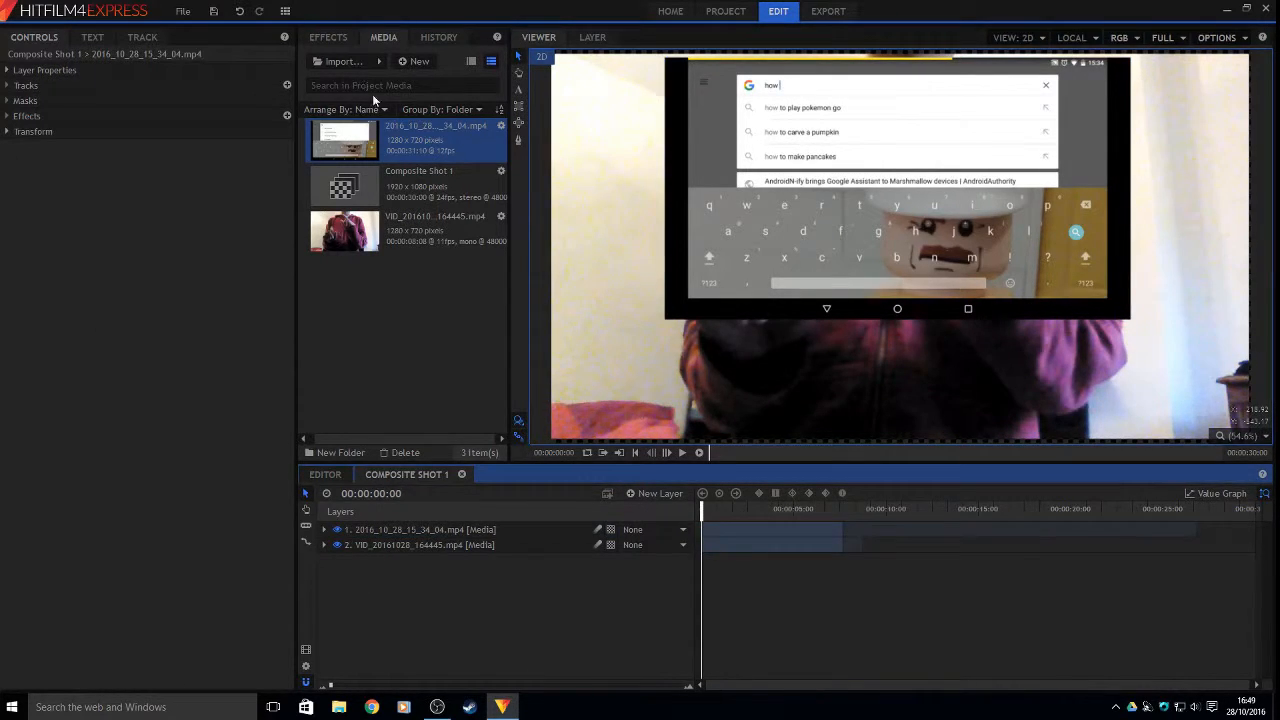
# Find the Find Edges effect and apply it to the screen recording layer
pyautogui.click(322, 41)
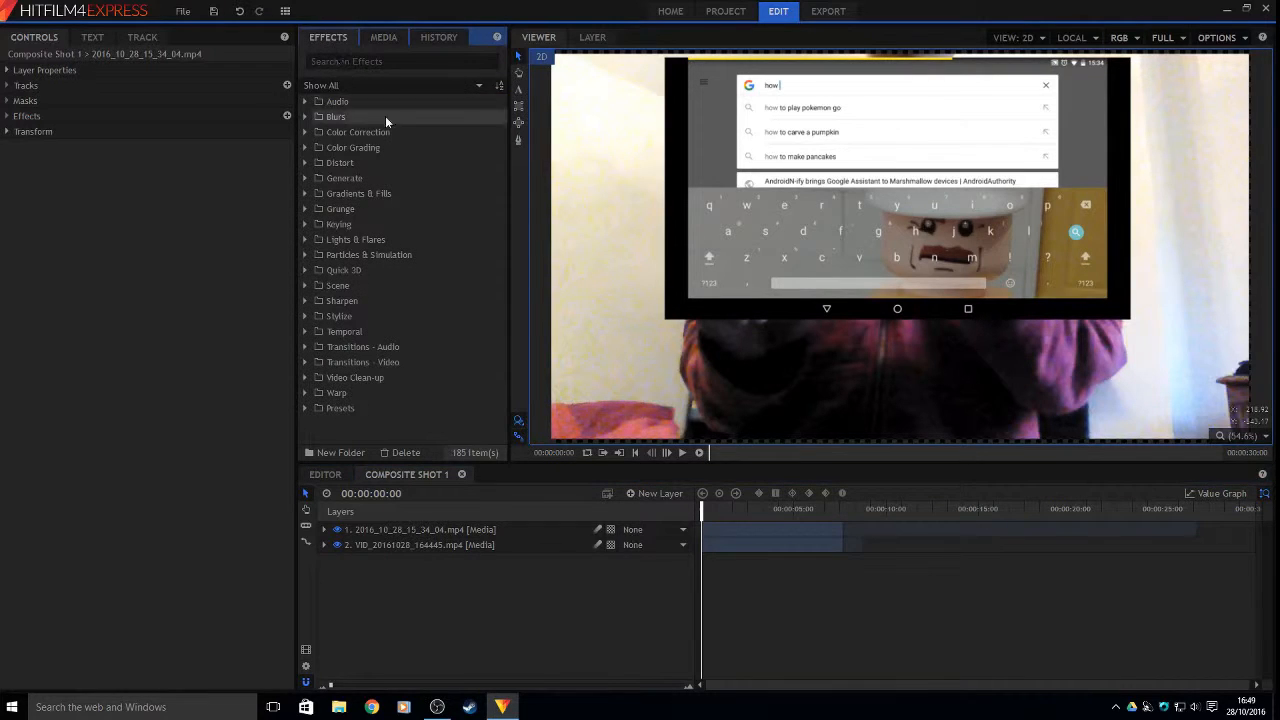
pyautogui.click(412, 59)
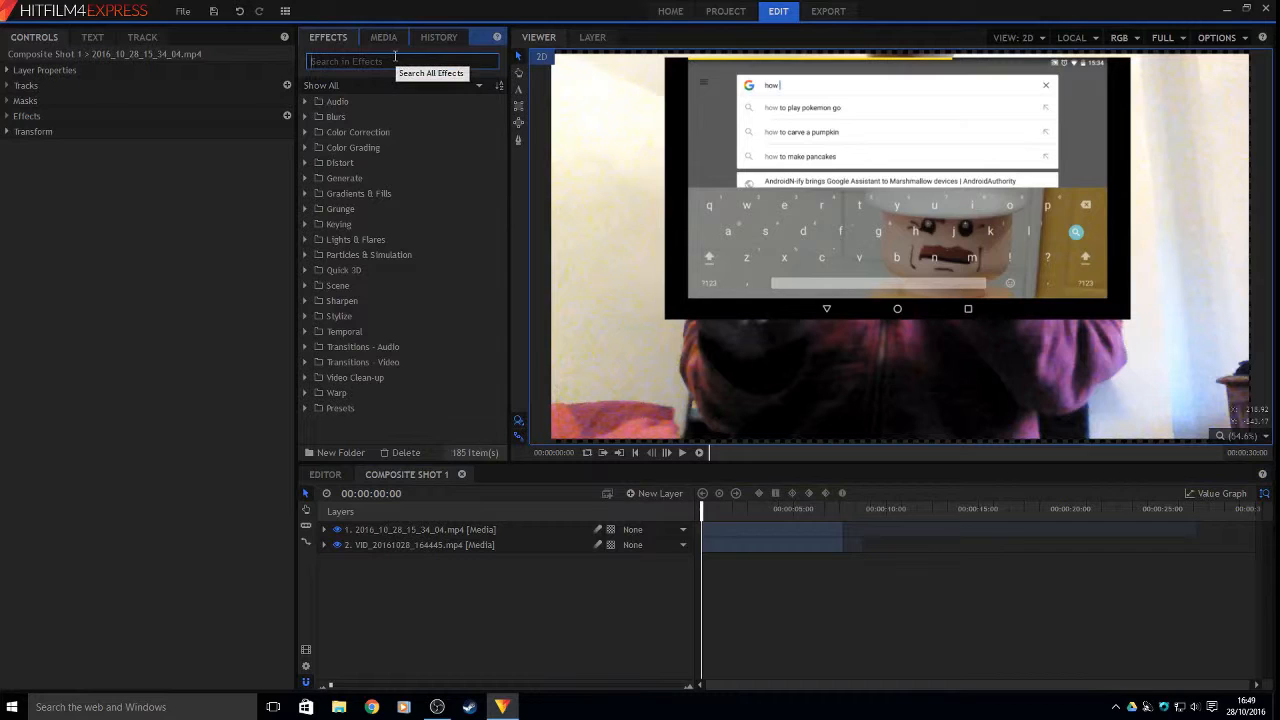
pyautogui.write('find edges')
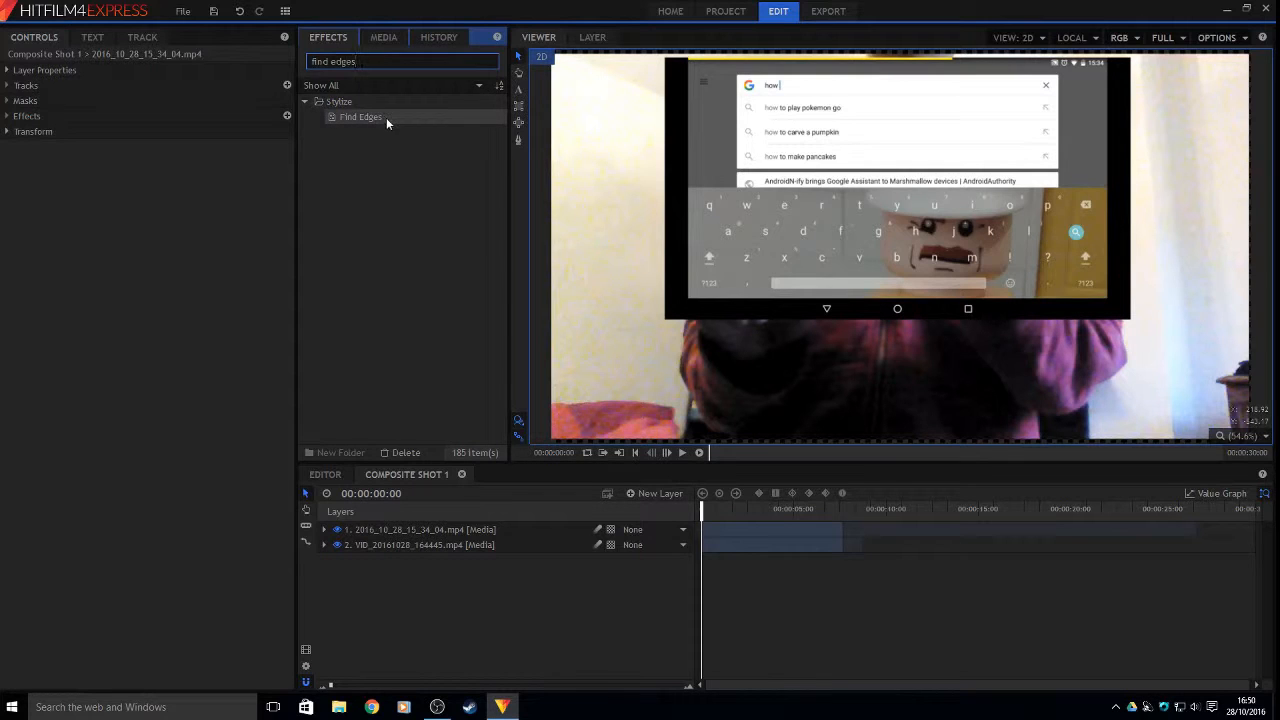
pyautogui.moveTo(386, 117); pyautogui.dragTo(460, 529)
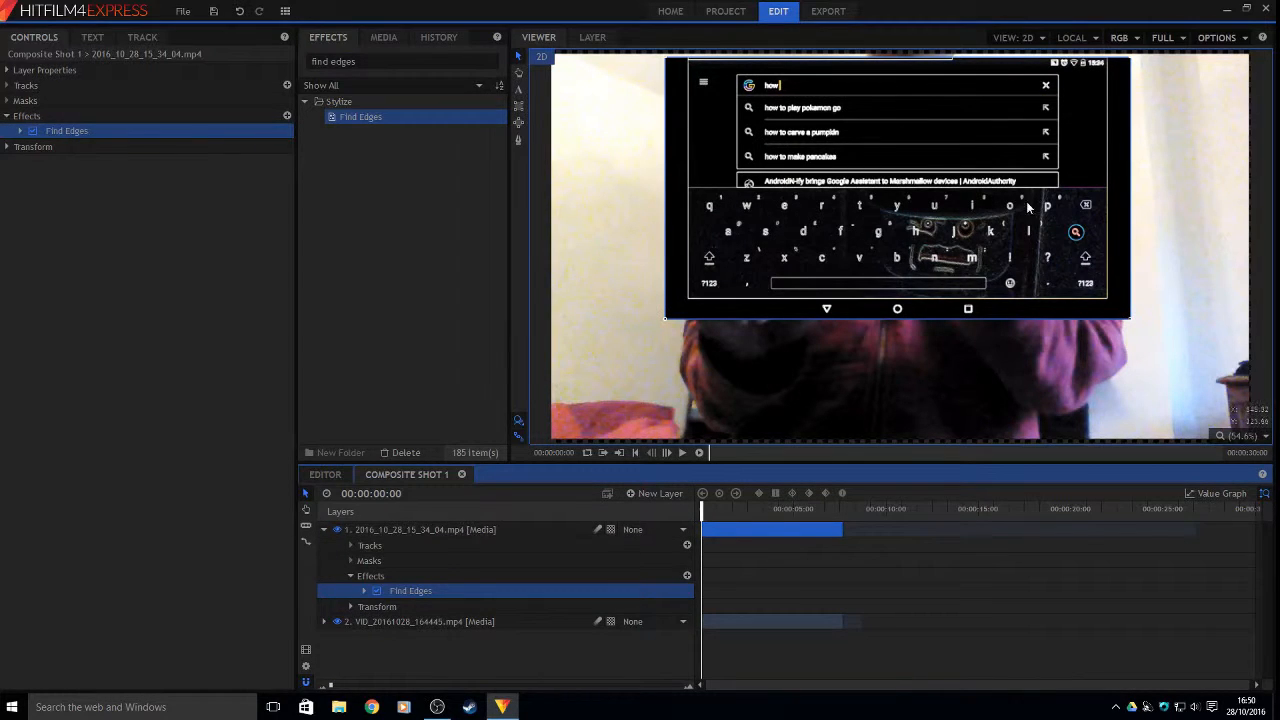
# Find the Tint effect and add it to the screen recording layer after Find Edges
pyautogui.click(387, 61)
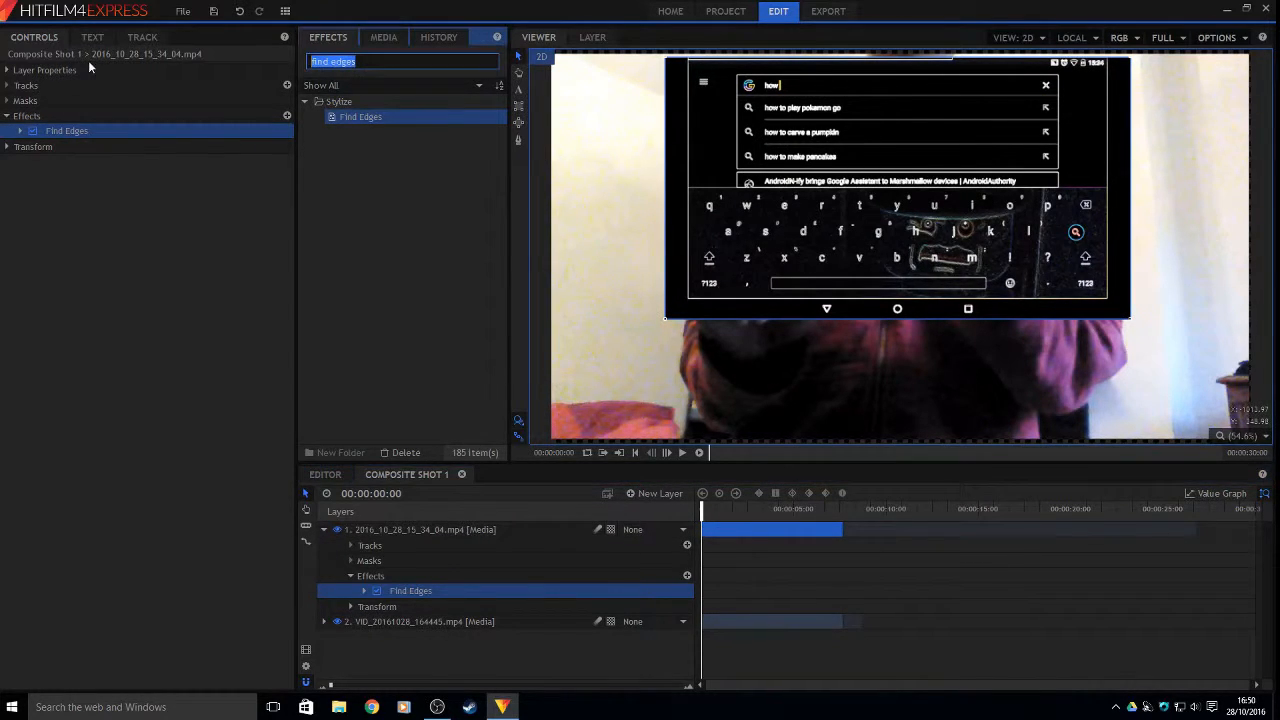
pyautogui.write('ti')
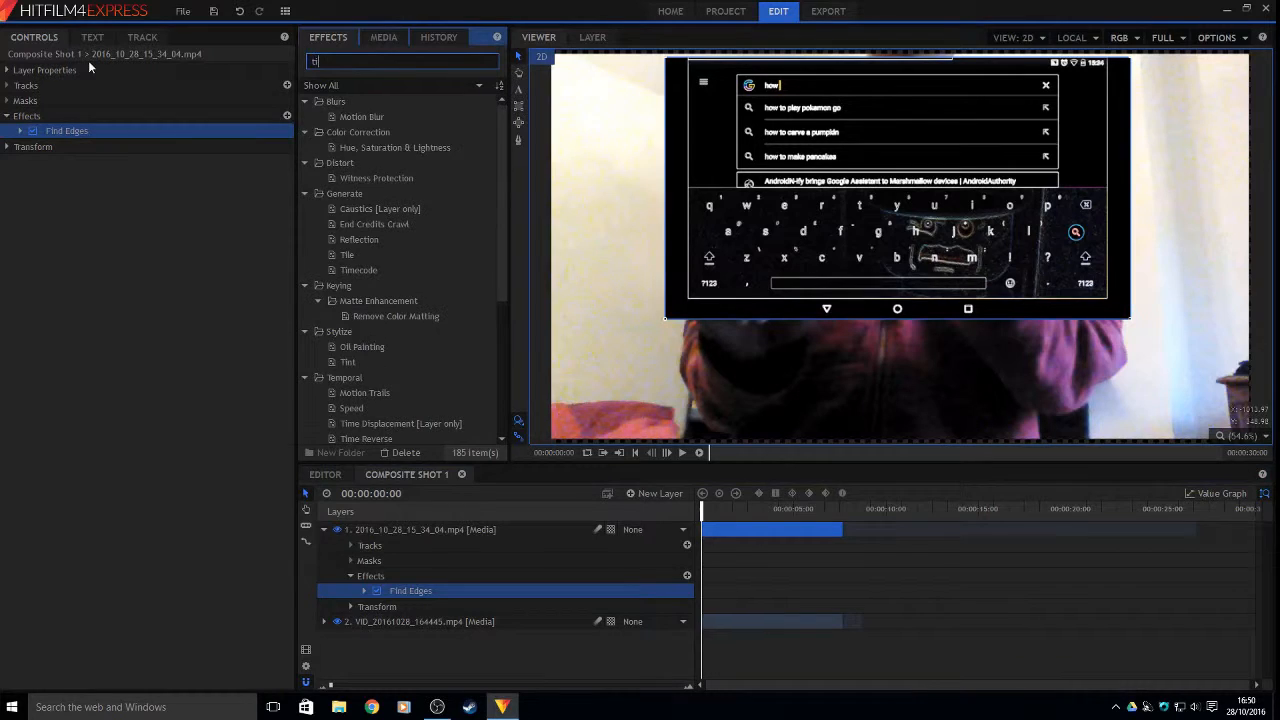
pyautogui.write('nt')
pyautogui.click(356, 119)
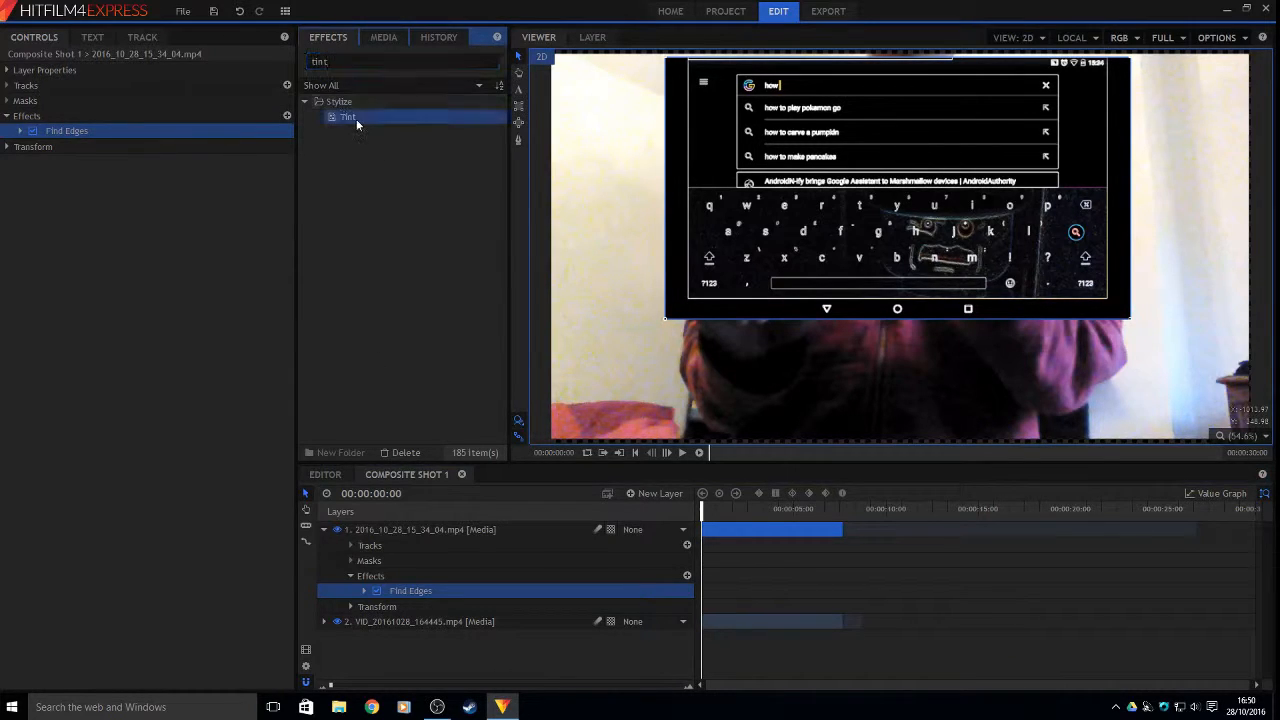
pyautogui.moveTo(356, 119); pyautogui.dragTo(392, 591)
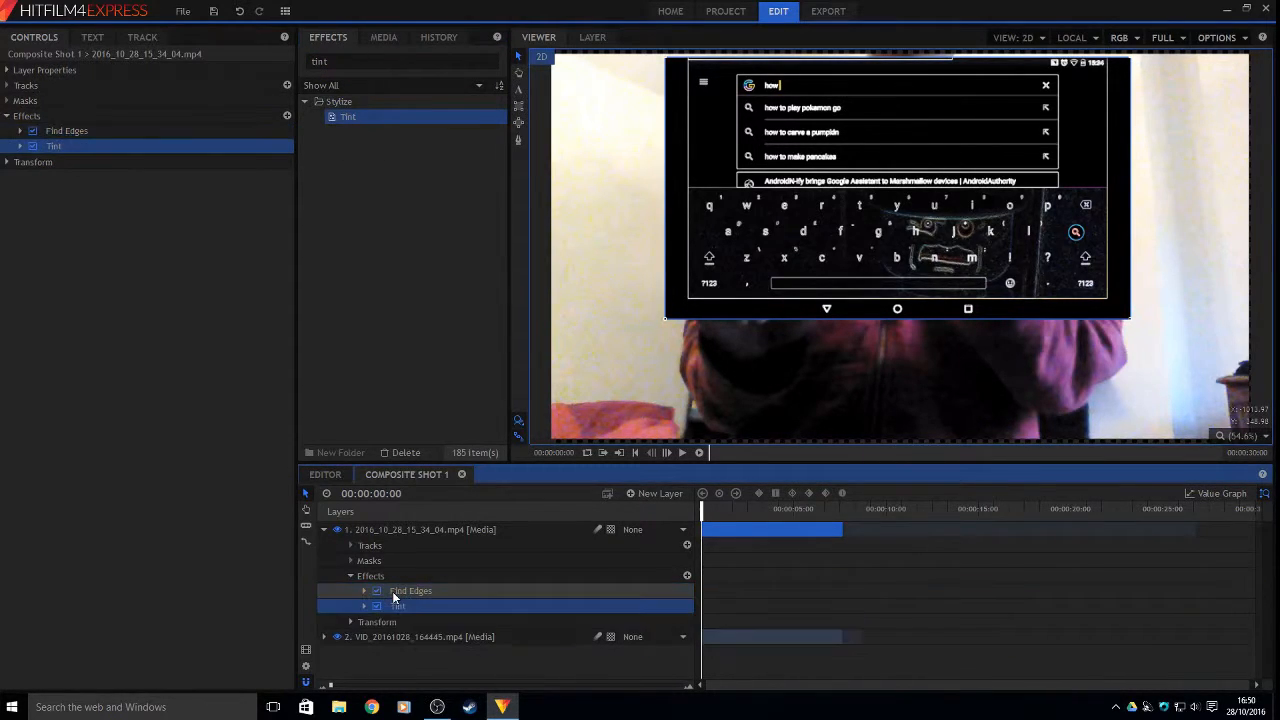
# Set the Tint effect's Map White To color to bright green, #0aff06
pyautogui.click(365, 606)
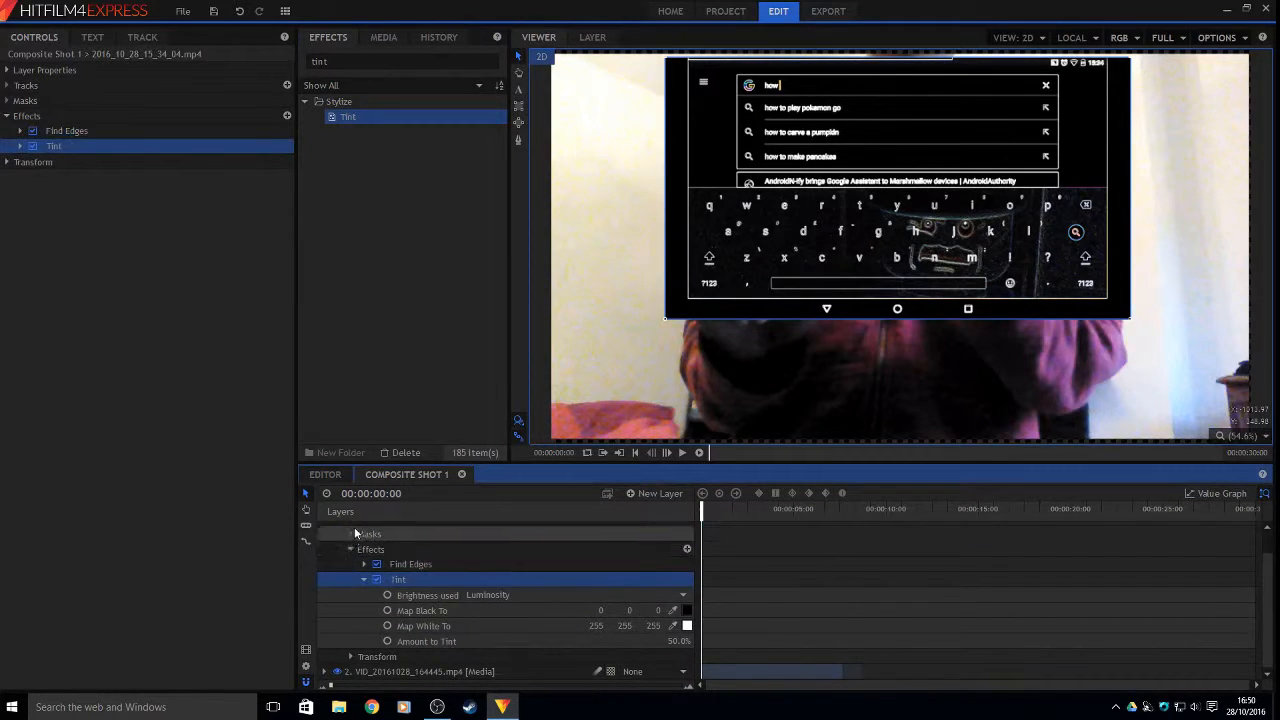
pyautogui.scroll(1, 355, 530)
pyautogui.scroll(-1, 355, 553)
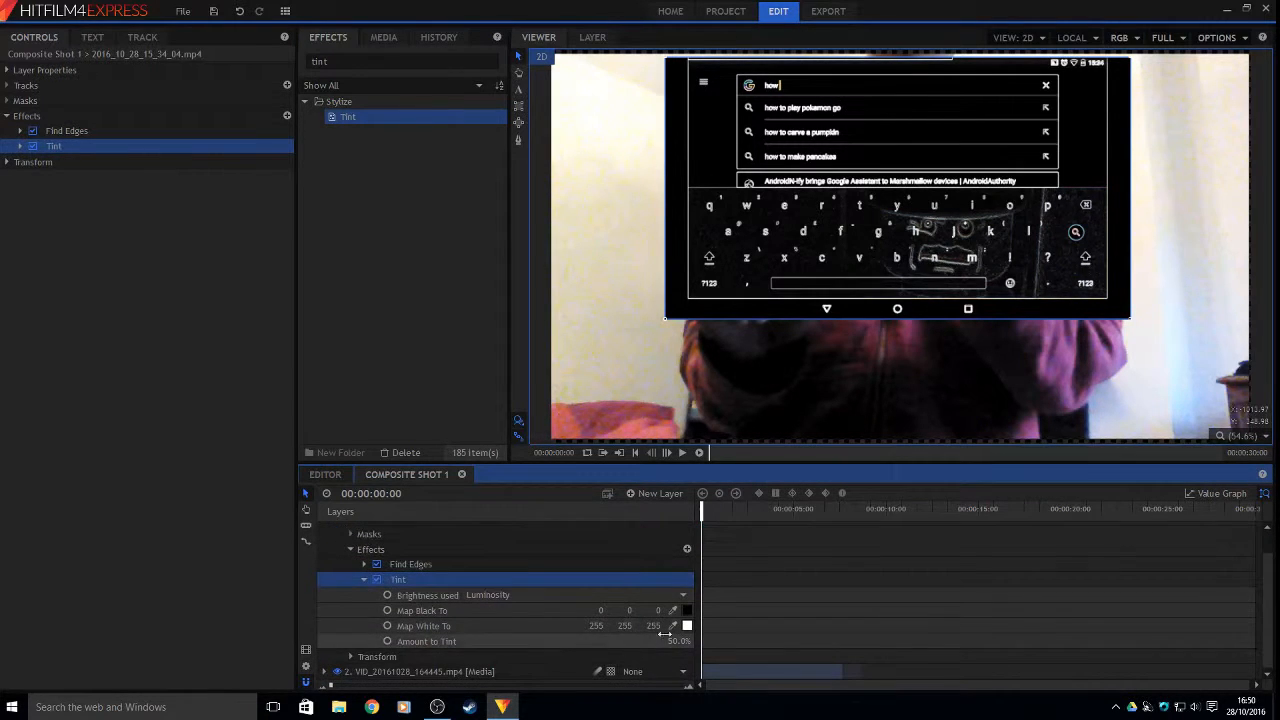
pyautogui.click(687, 626)
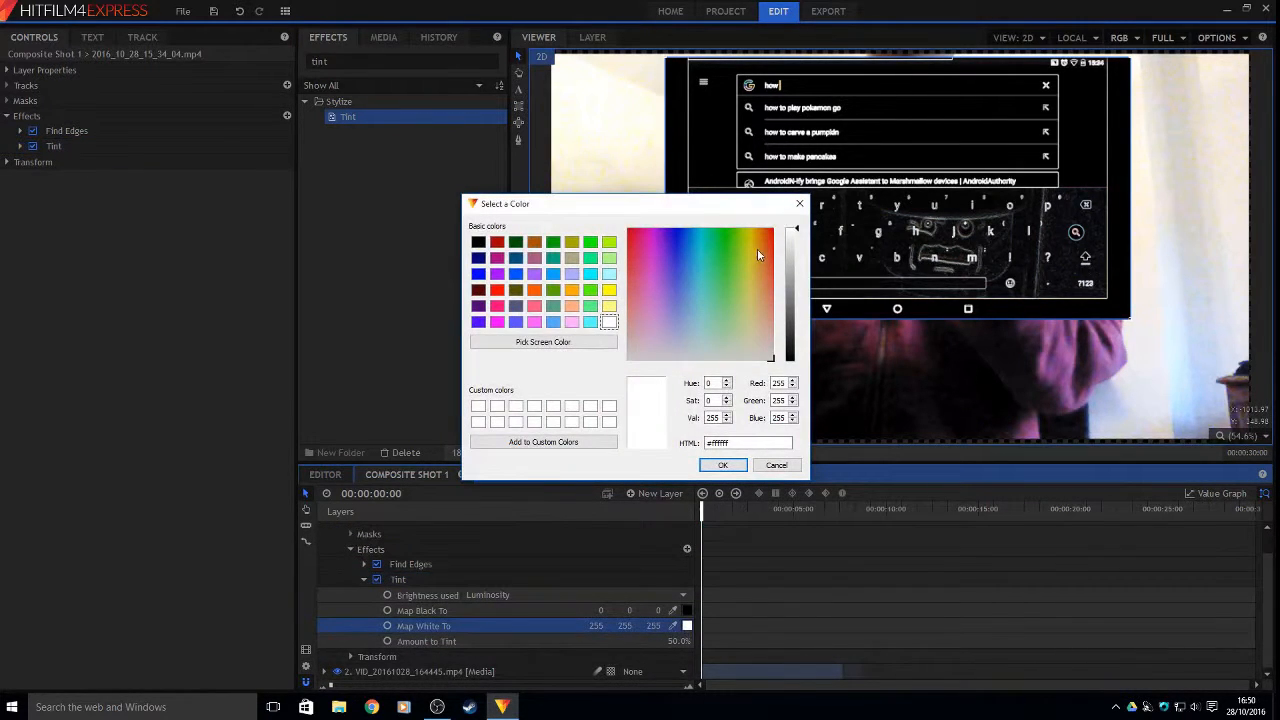
pyautogui.moveTo(757, 255); pyautogui.dragTo(726, 234)
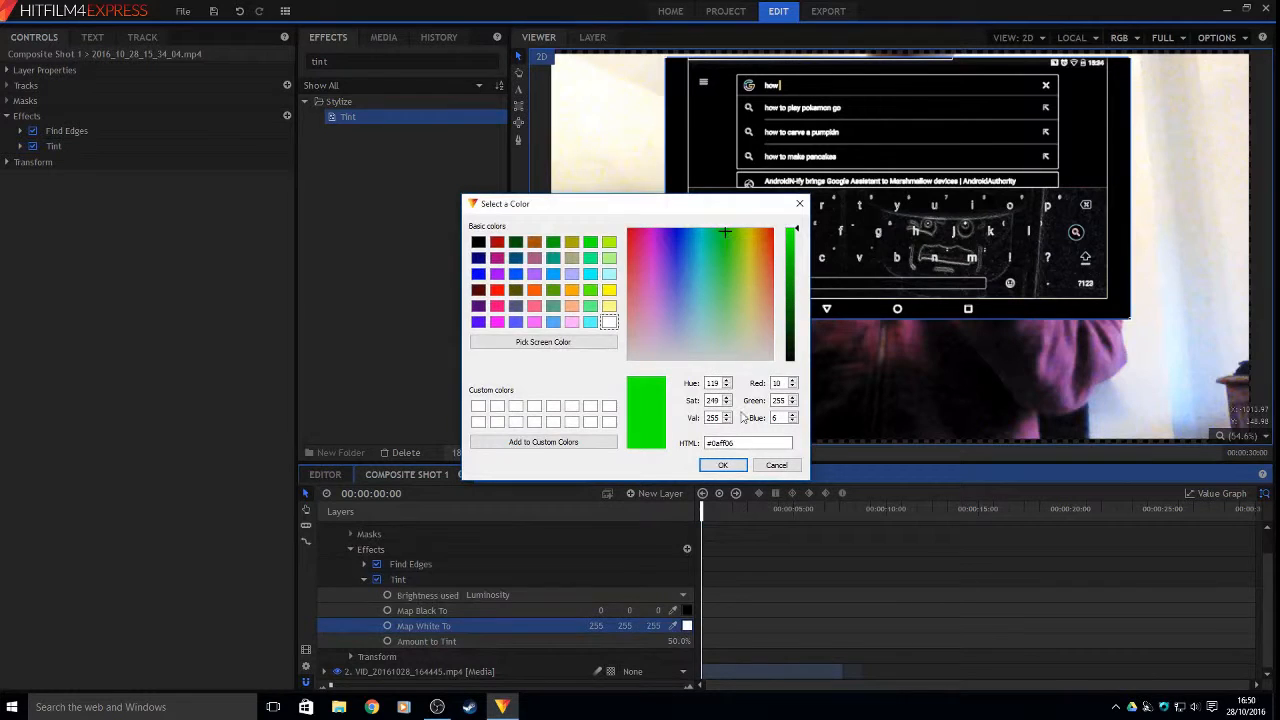
pyautogui.click(724, 466)
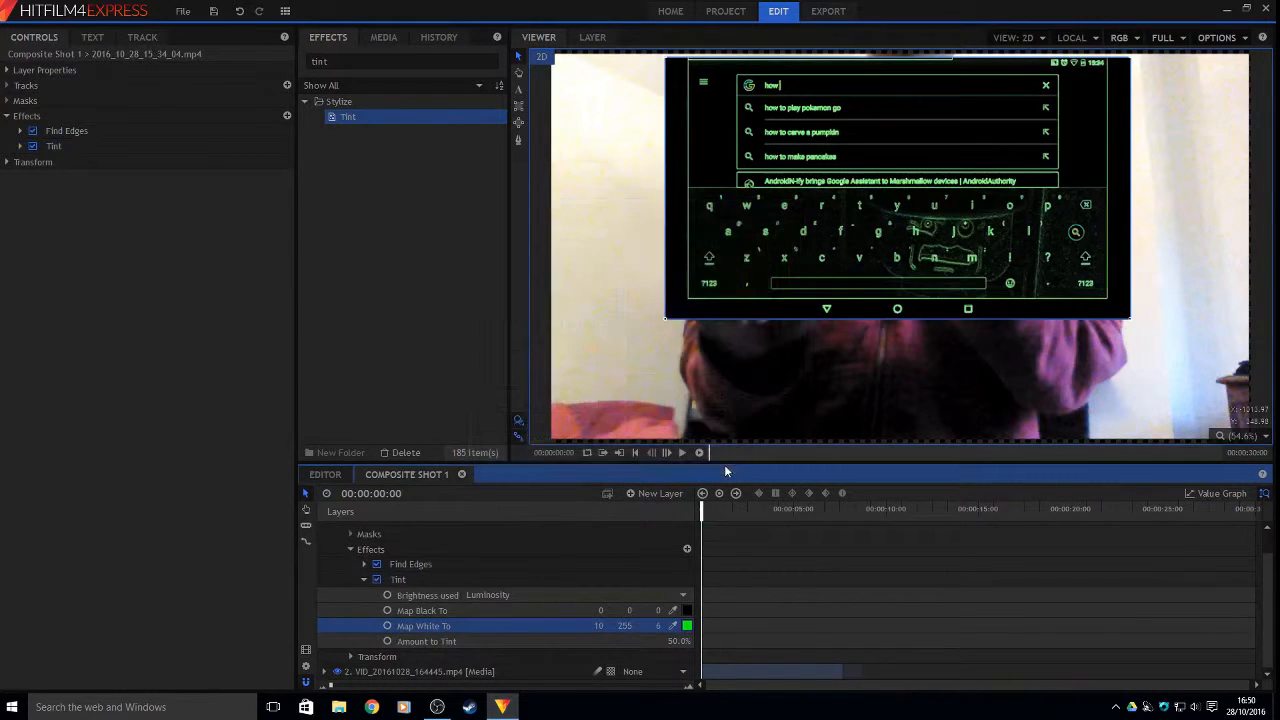
# Try to give the Tint effect's Map Black To a blue-violet hue with the color picker
pyautogui.click(685, 611)
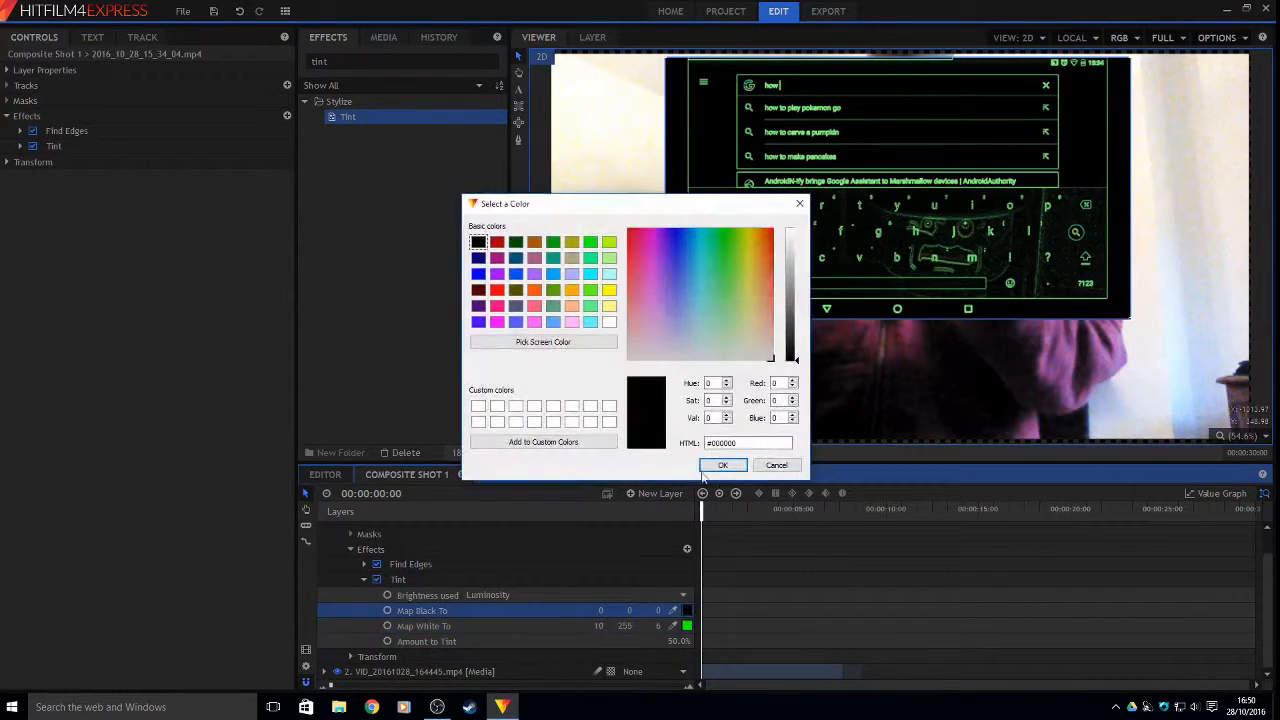
pyautogui.click(682, 236)
pyautogui.click(740, 469)
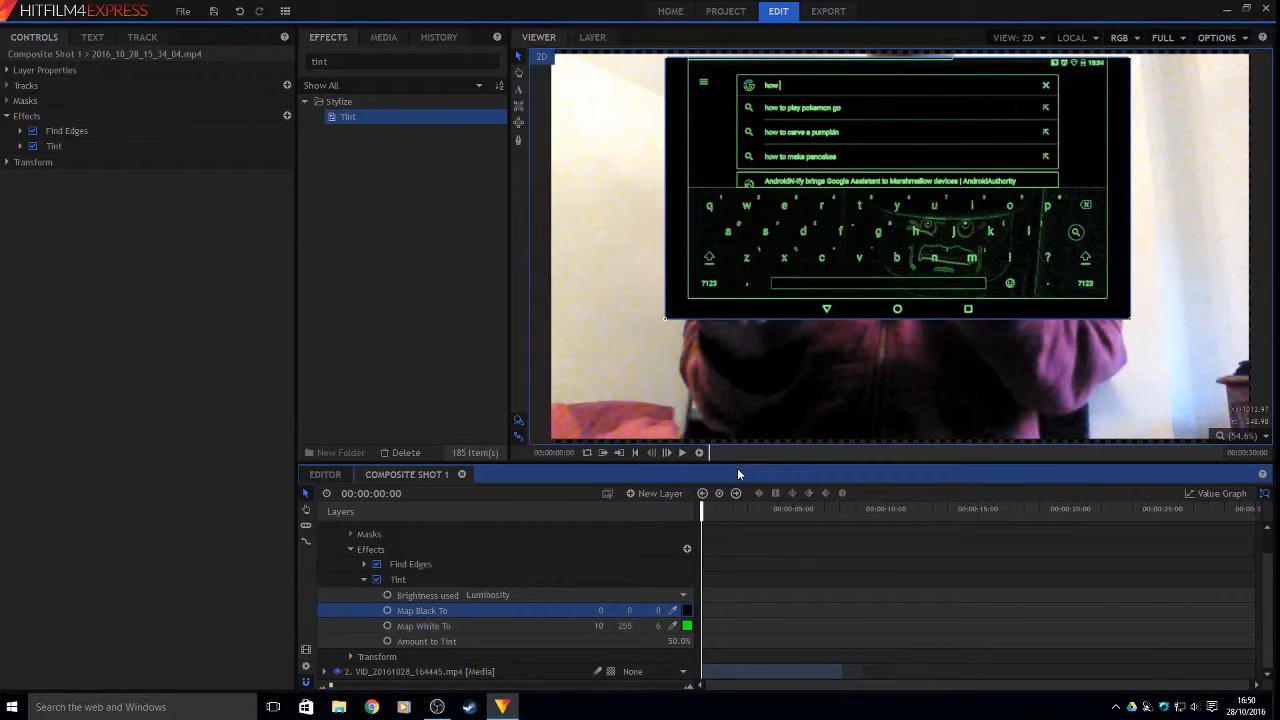
pyautogui.click(686, 617)
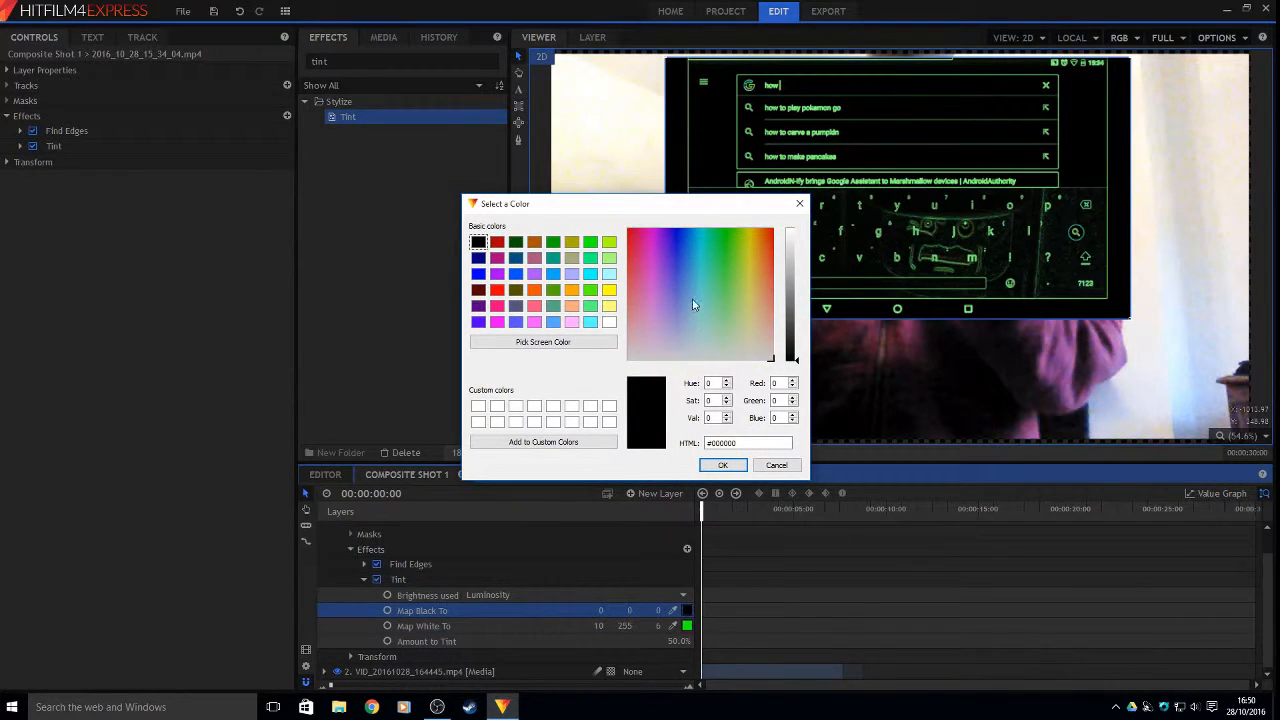
pyautogui.moveTo(691, 307); pyautogui.dragTo(668, 231)
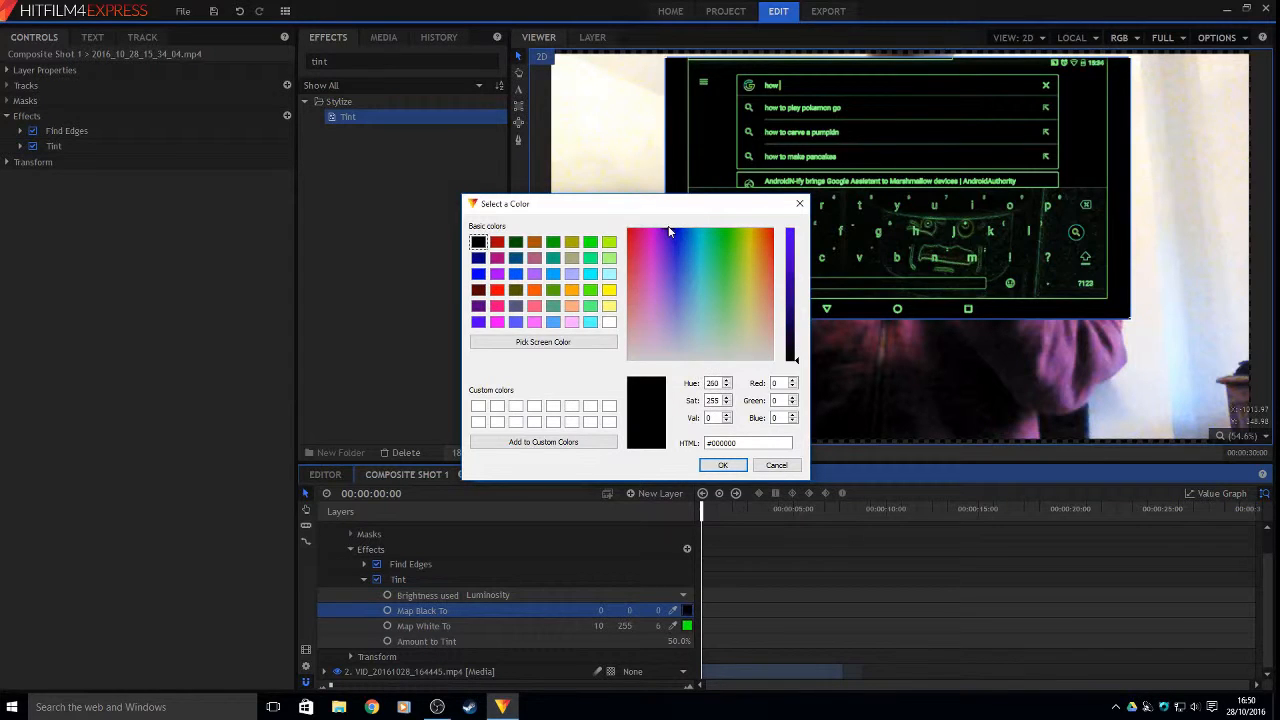
pyautogui.click(724, 465)
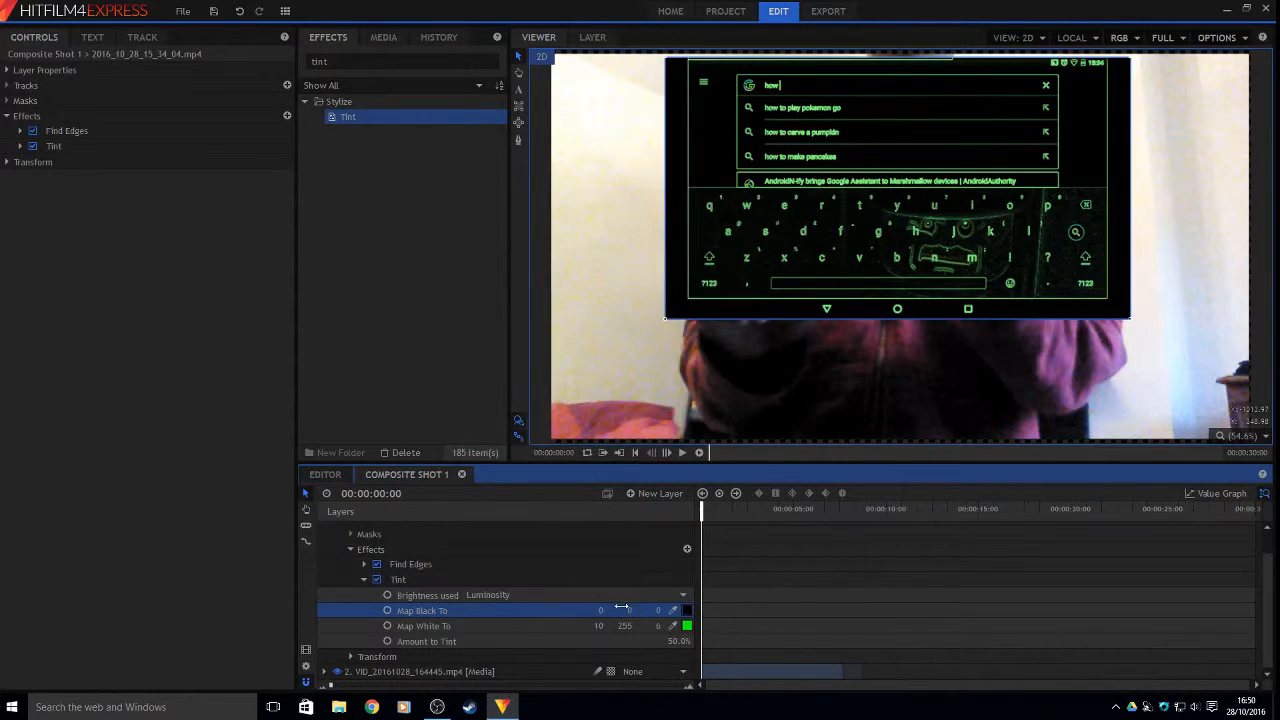
# Change the Tint effect's Map Black To color to a dark purple with red 103 and blue 88, and collapse the effect's settings
pyautogui.moveTo(627, 610); pyautogui.dragTo(701, 610)
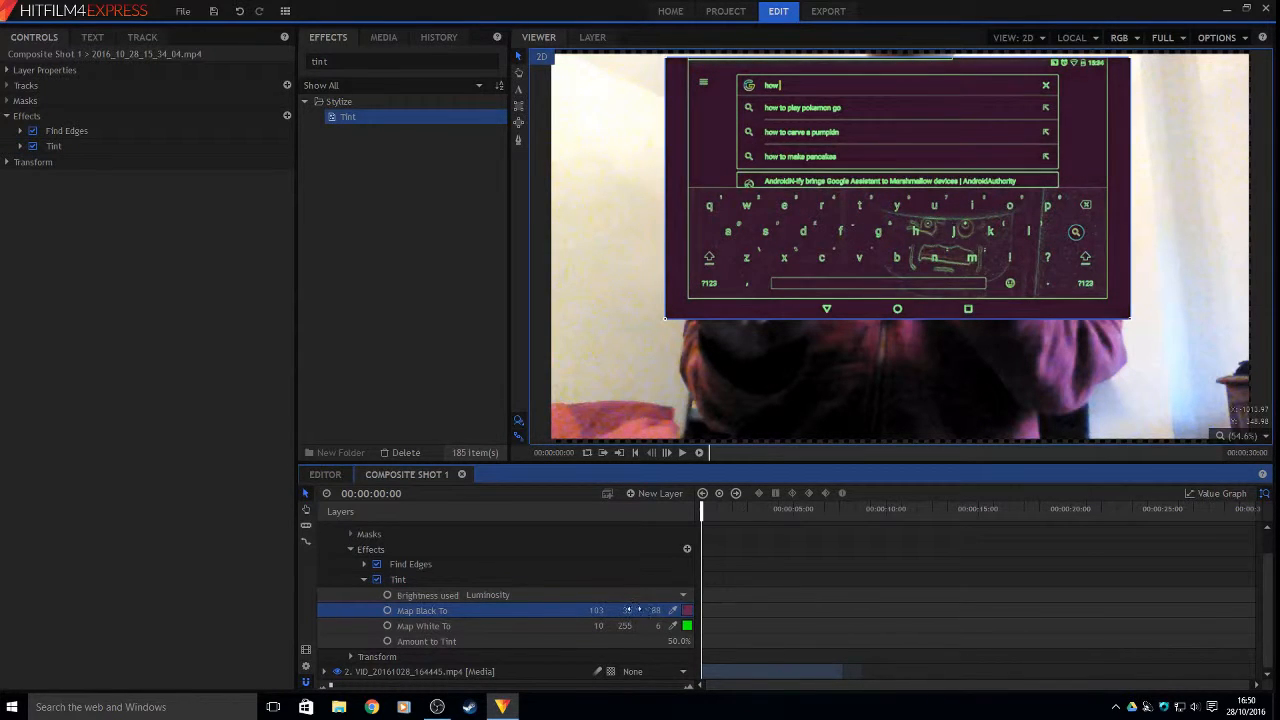
pyautogui.click(364, 579)
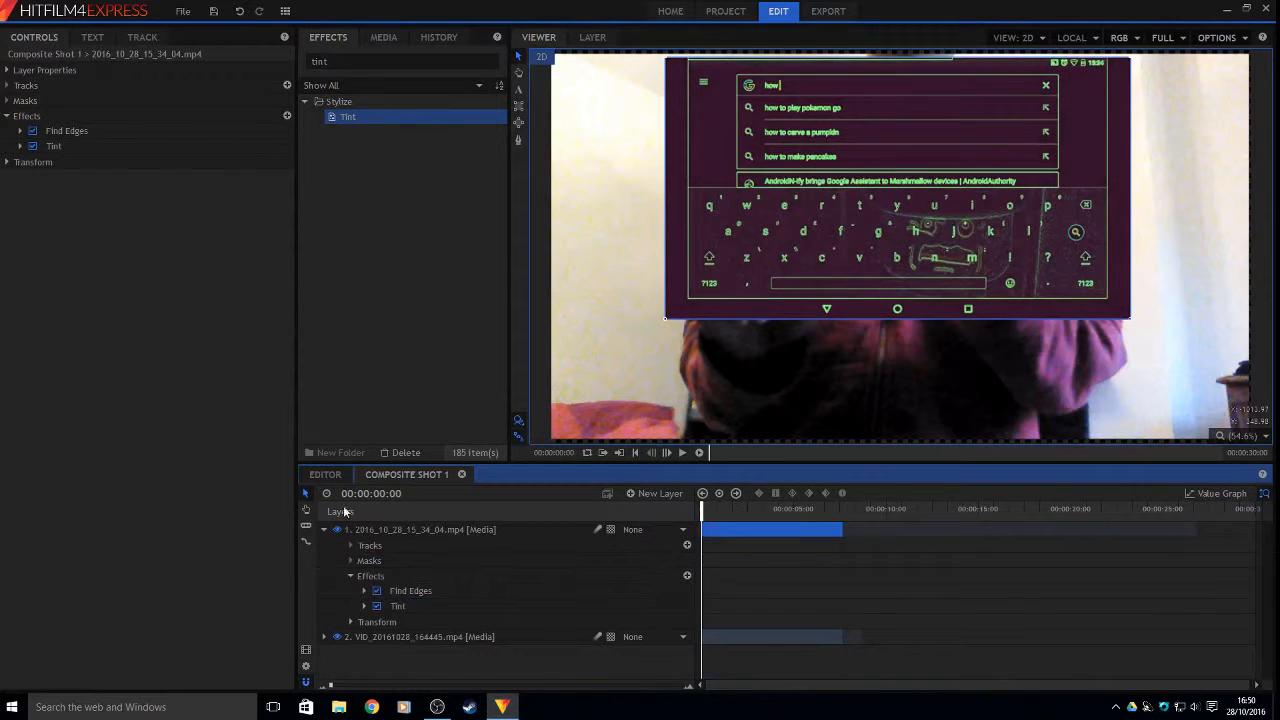
# Make the screen recording layer 3D and set its blend mode to Add
pyautogui.click(108, 69)
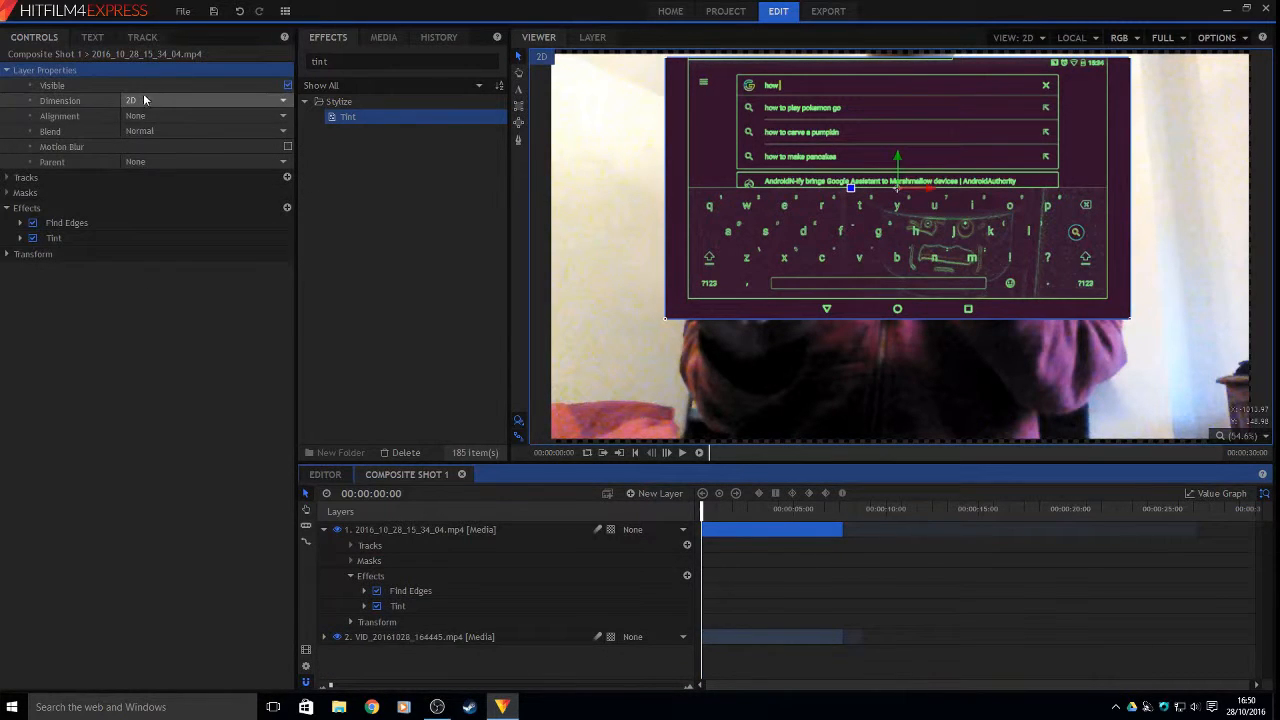
pyautogui.click(167, 102)
pyautogui.click(171, 126)
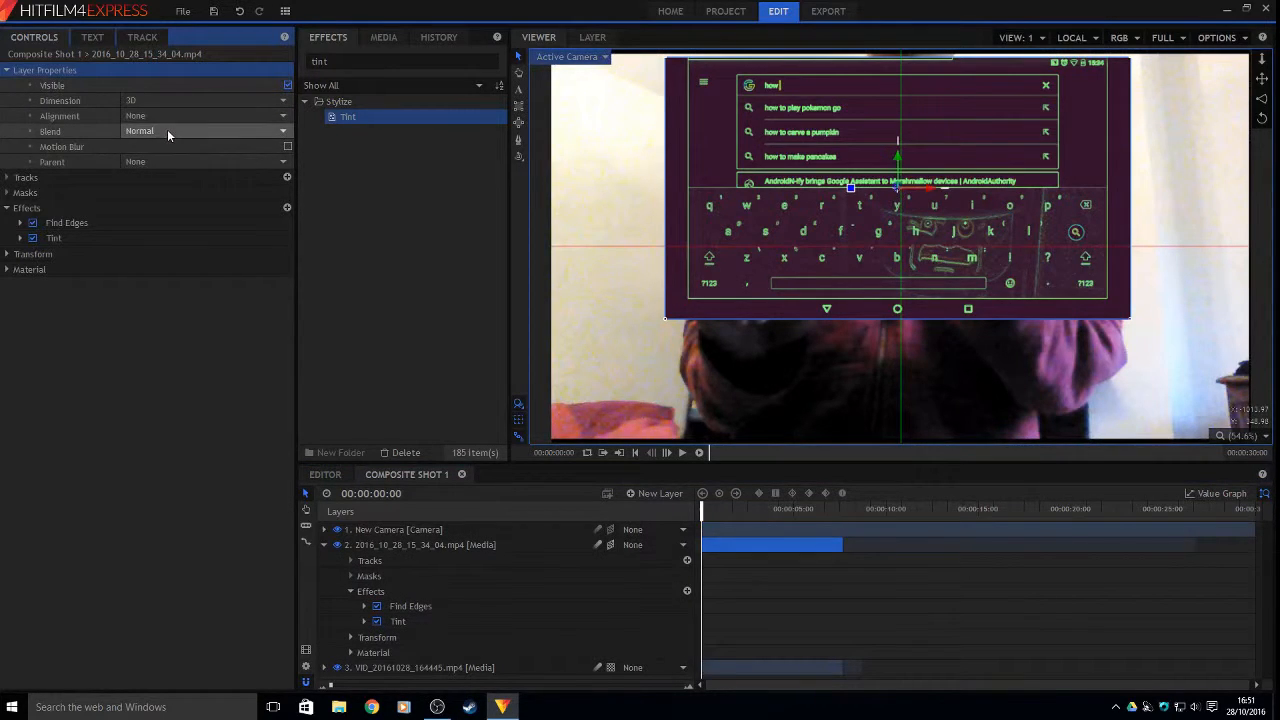
pyautogui.click(167, 131)
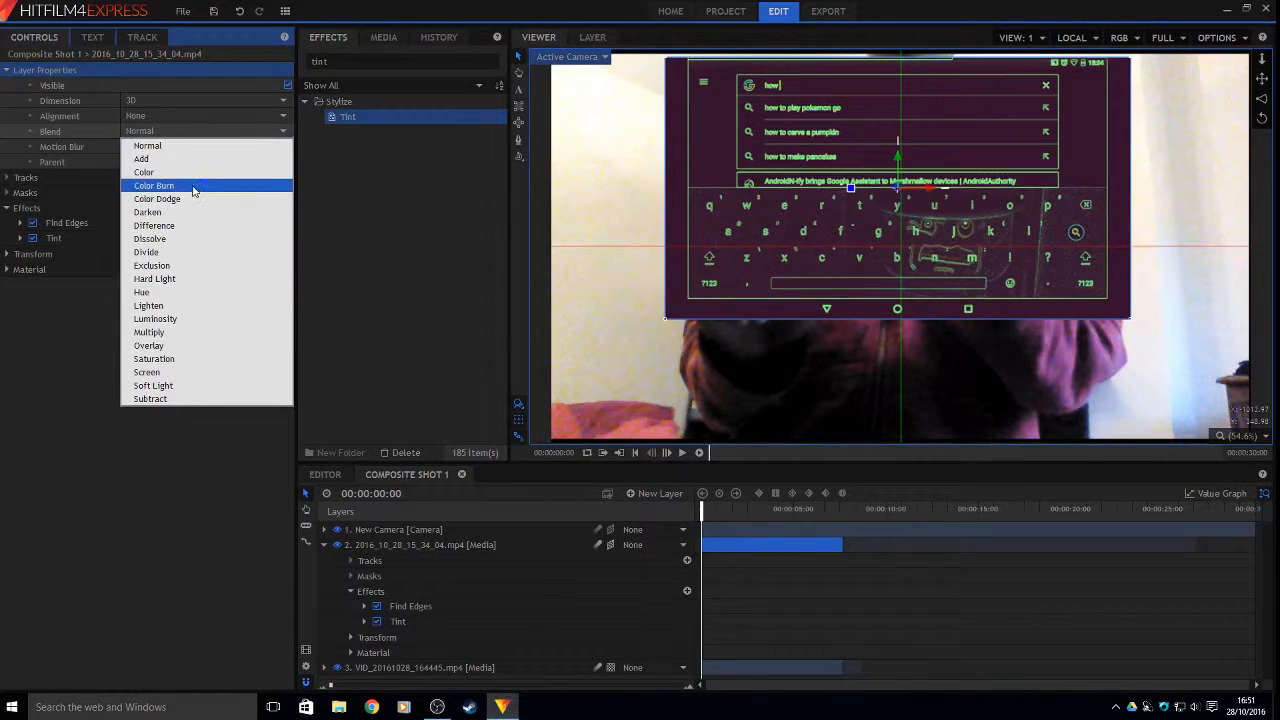
pyautogui.click(191, 160)
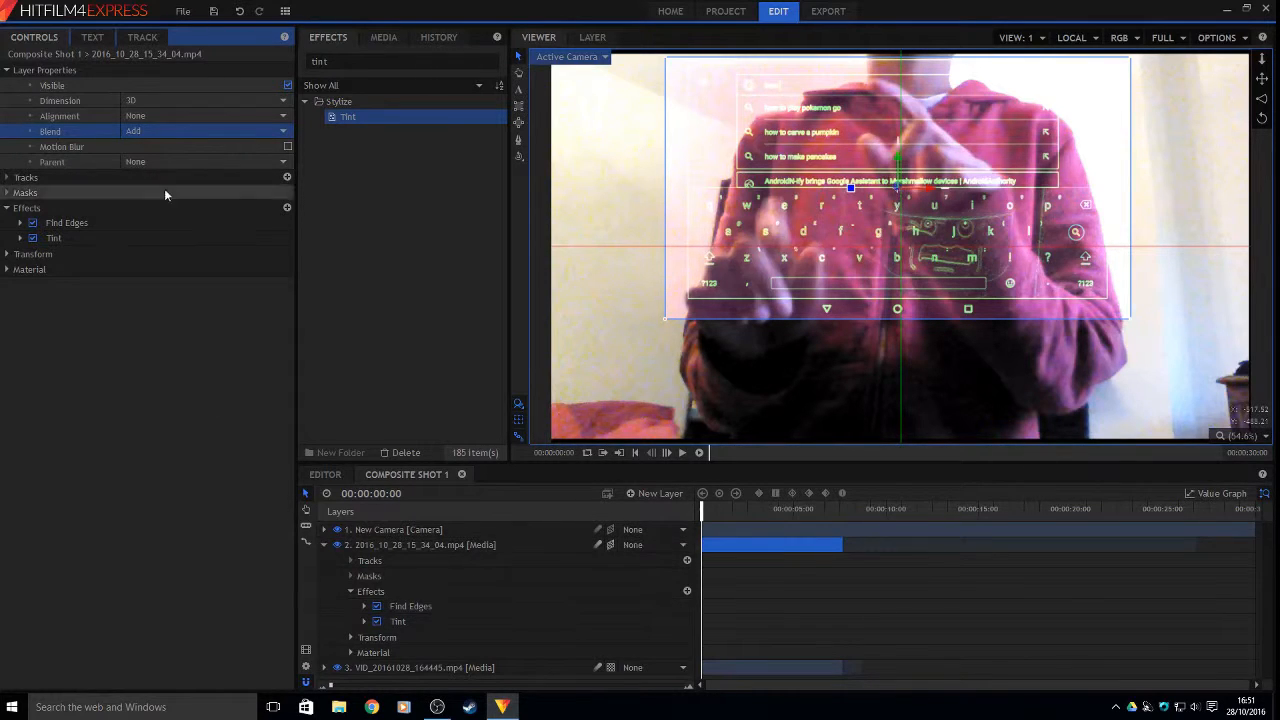
# Mirror the screen recording layer by setting its Y rotation to 180°
pyautogui.click(8, 254)
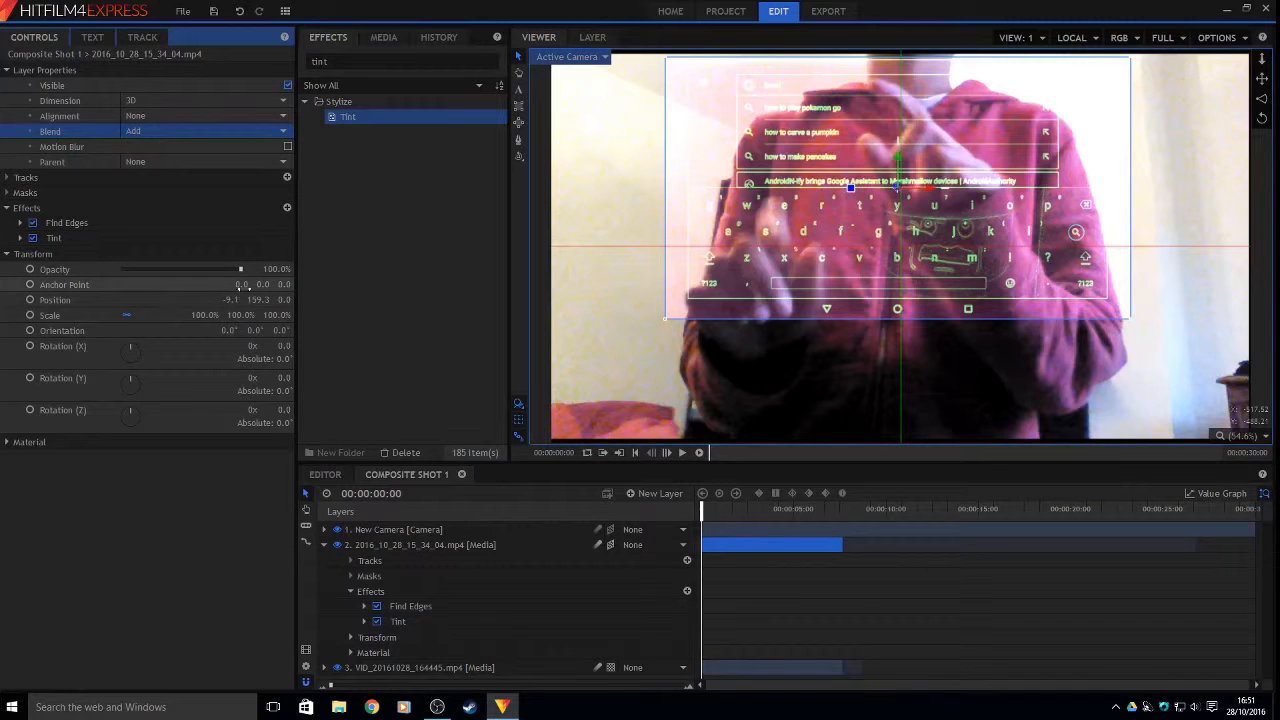
pyautogui.moveTo(282, 284); pyautogui.dragTo(276, 284)
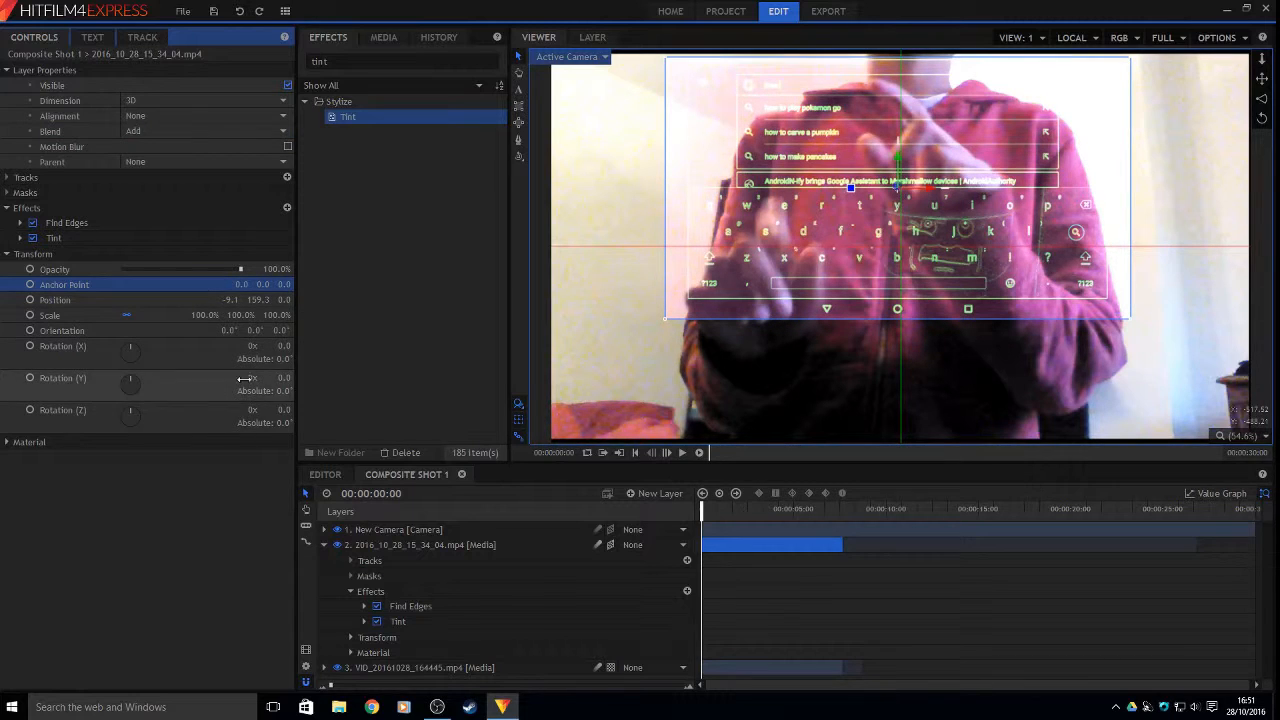
pyautogui.moveTo(276, 410); pyautogui.dragTo(460, 378)
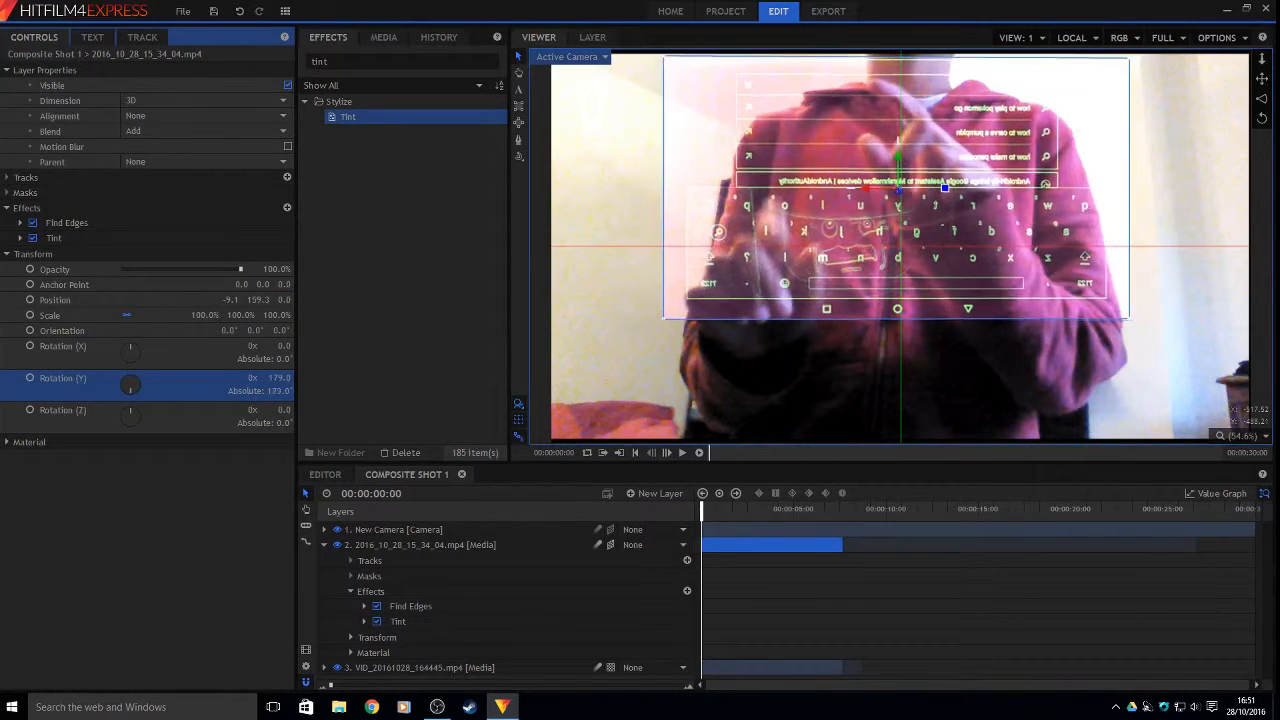
pyautogui.moveTo(273, 378); pyautogui.dragTo(271, 378)
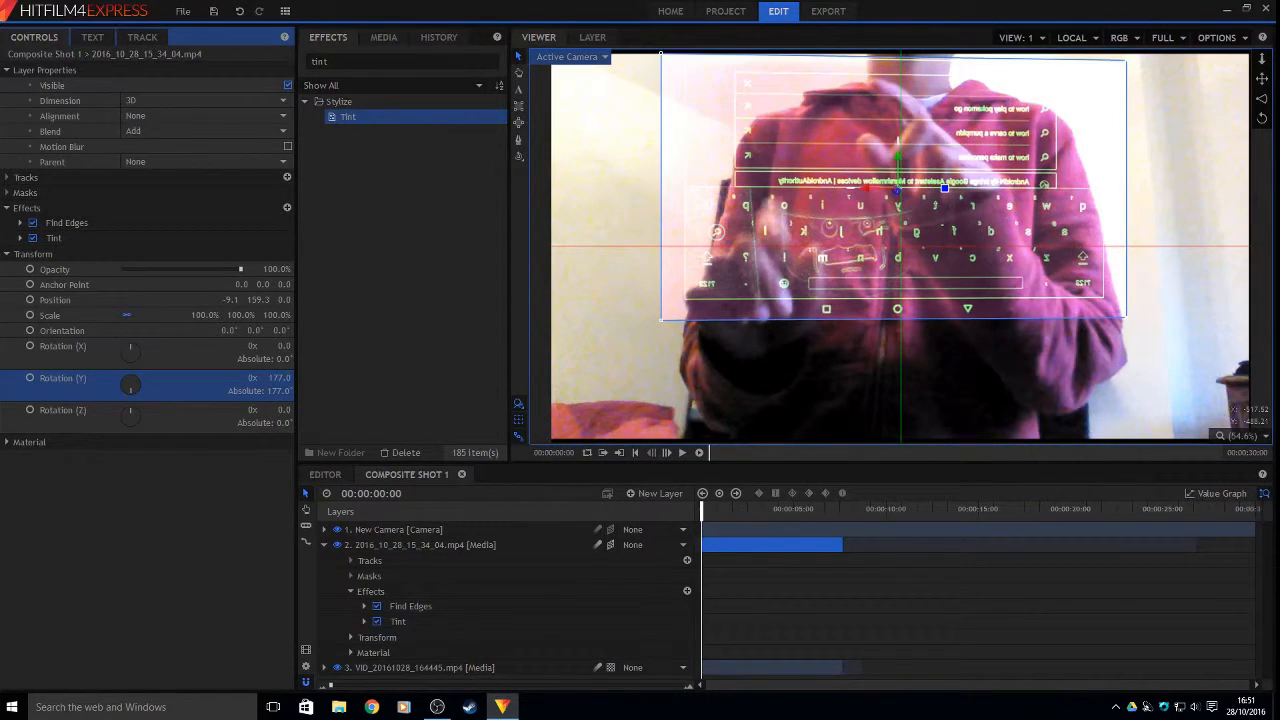
pyautogui.click(273, 378)
pyautogui.press('BackSpace')
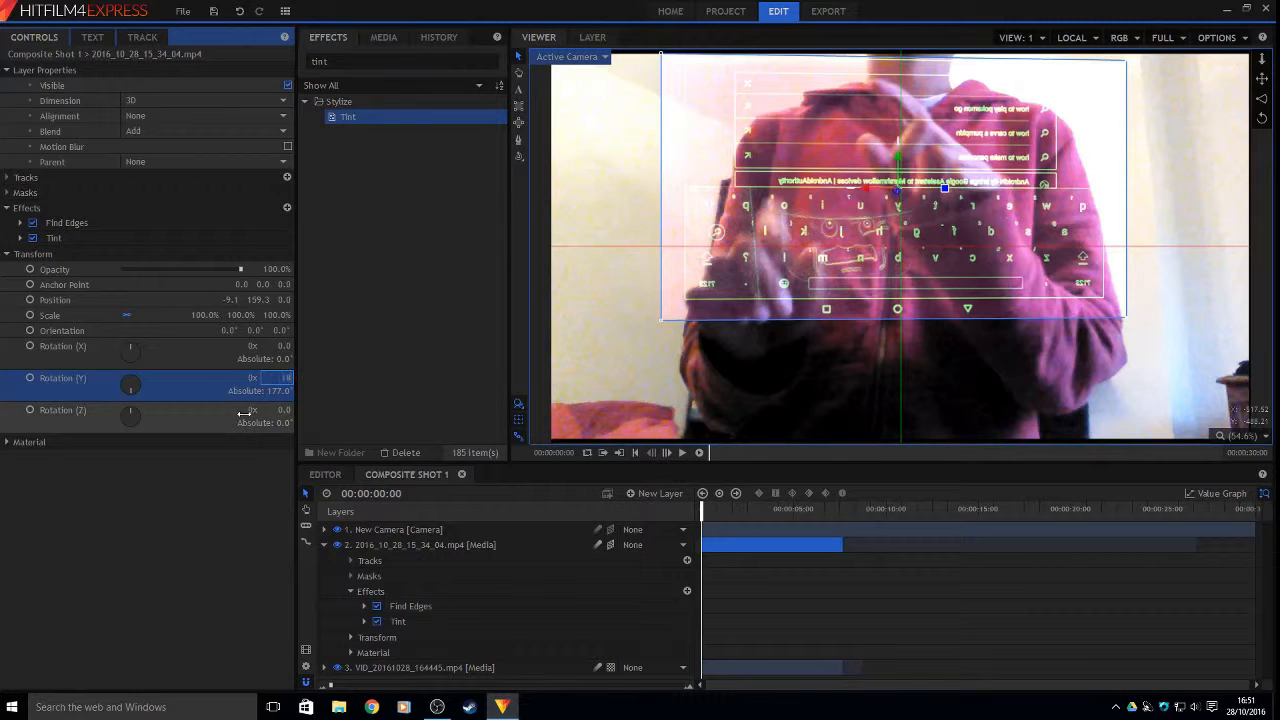
pyautogui.write('180')
pyautogui.press('Return')
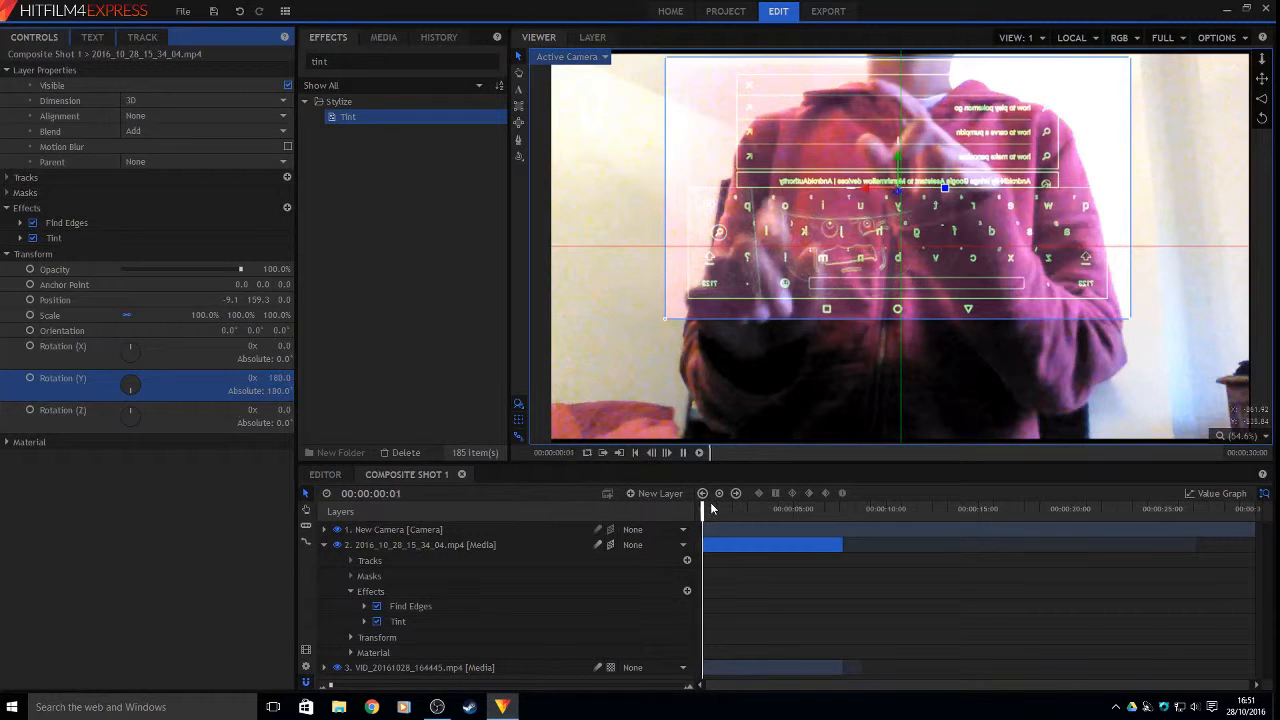
# Play back the mirrored hologram composite and move the playhead back to 00:00:06:11
pyautogui.press('space')
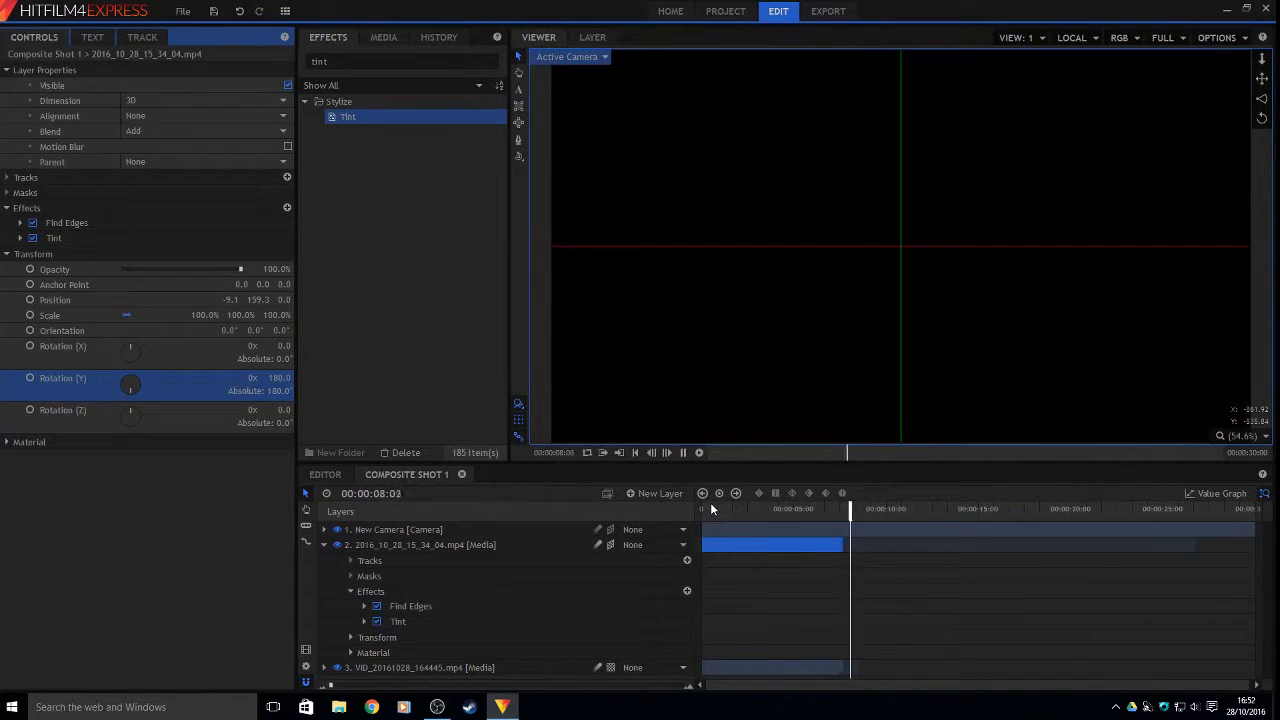
pyautogui.press('space')
pyautogui.moveTo(853, 510); pyautogui.dragTo(820, 510)
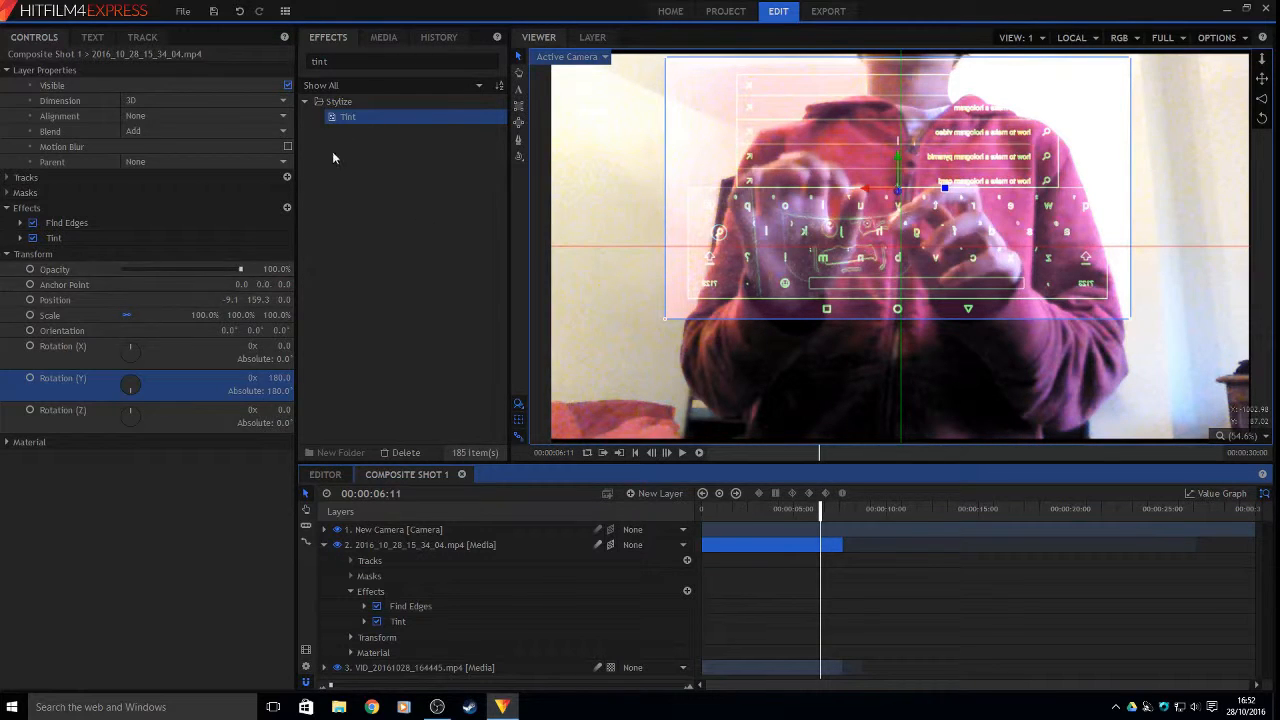
# Clear the effects search and apply the hologram preset from Presets to the screen recording layer
pyautogui.click(381, 60)
pyautogui.moveTo(381, 60); pyautogui.dragTo(54, 116)
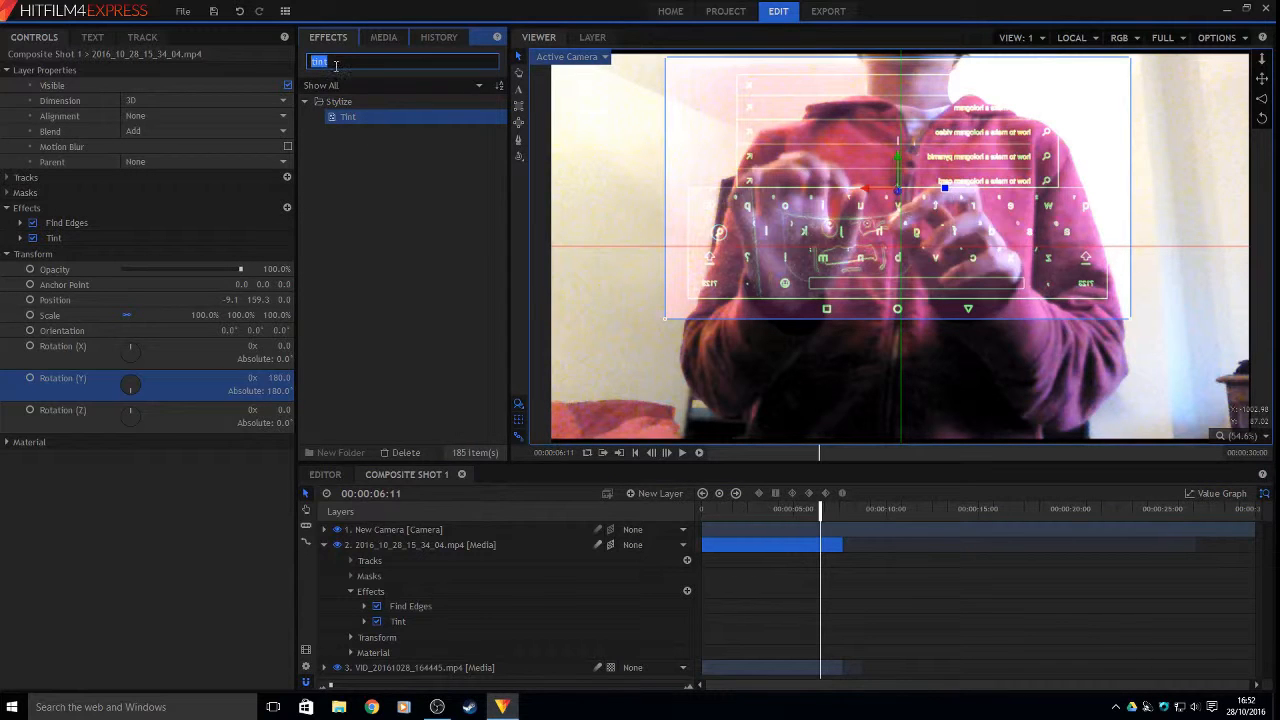
pyautogui.press('BackSpace')
pyautogui.doubleClick(338, 408)
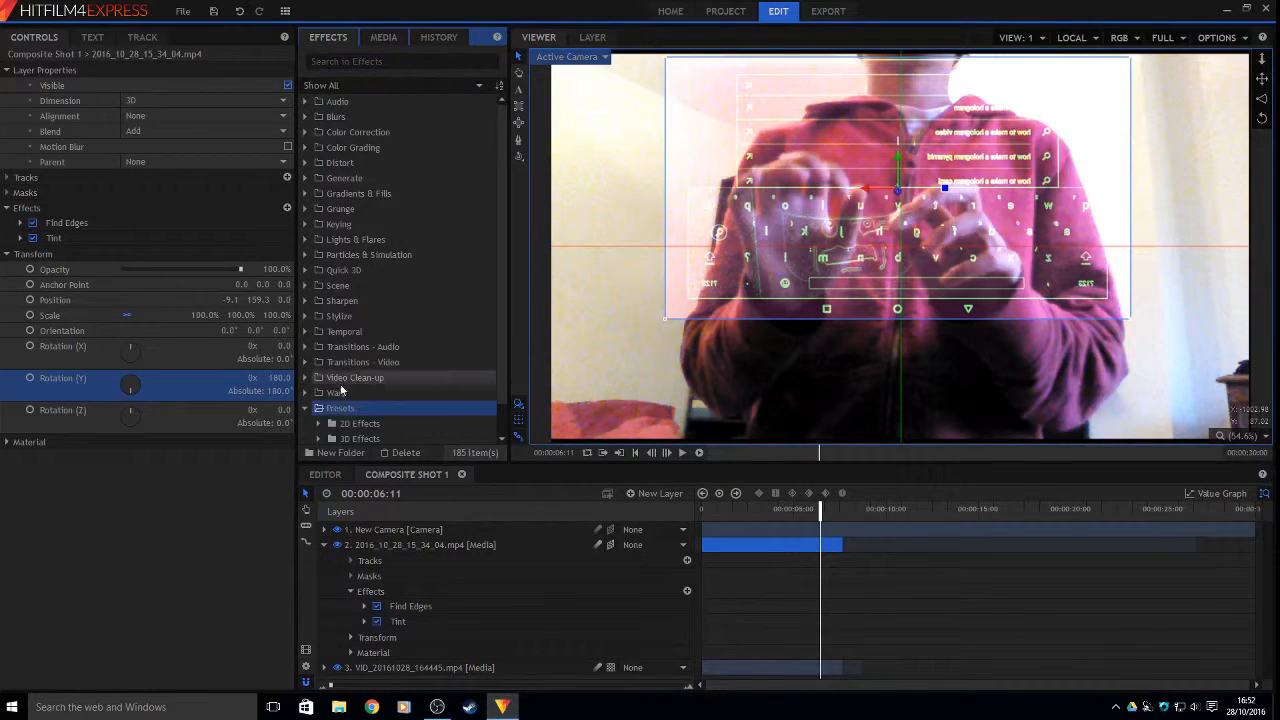
pyautogui.scroll(-1, 340, 390)
pyautogui.click(392, 438)
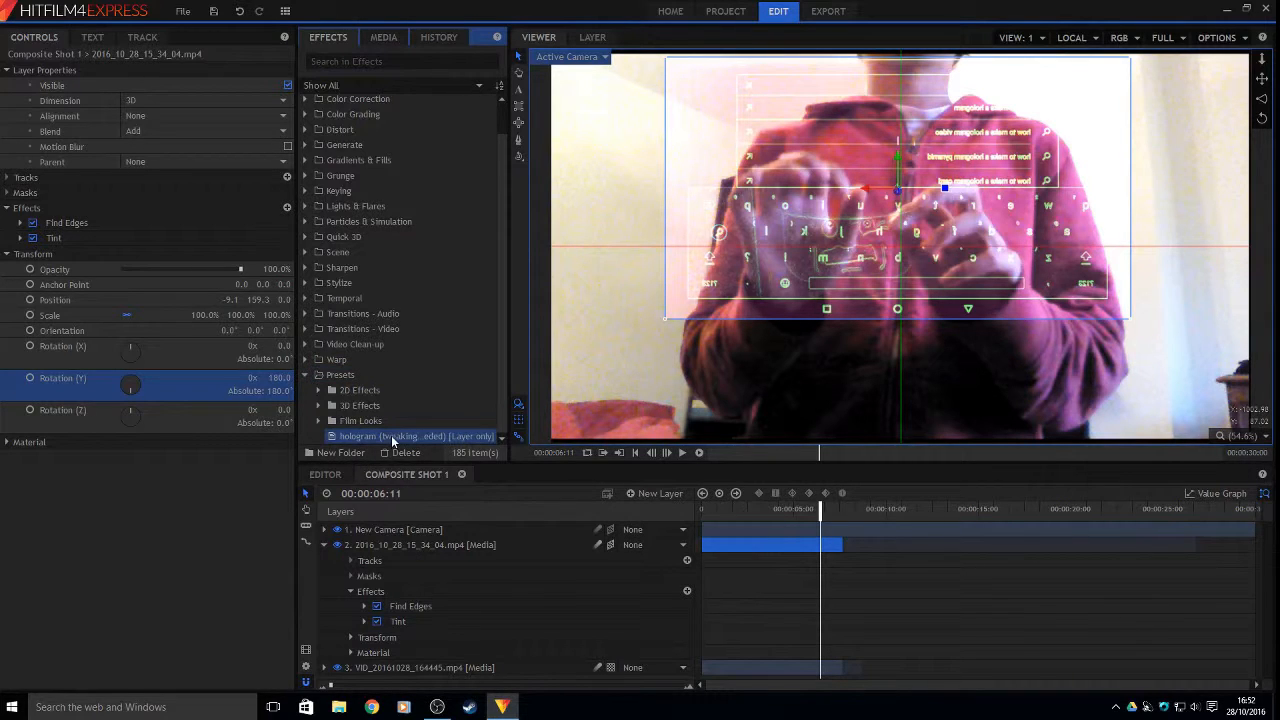
pyautogui.moveTo(392, 440); pyautogui.dragTo(90, 236)
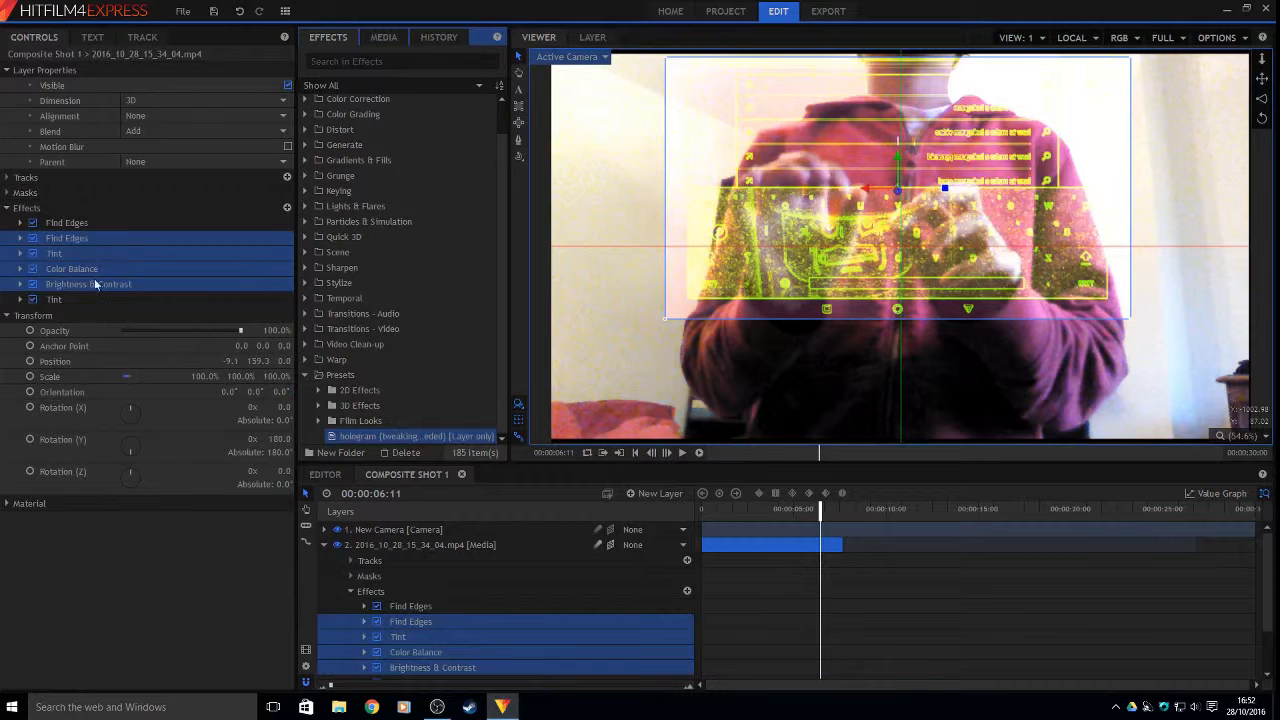
# Remove the preset's duplicate Find Edges and Tint effects, and place Color Balance and Brightness & Contrast below the remaining Tint
pyautogui.click(93, 238)
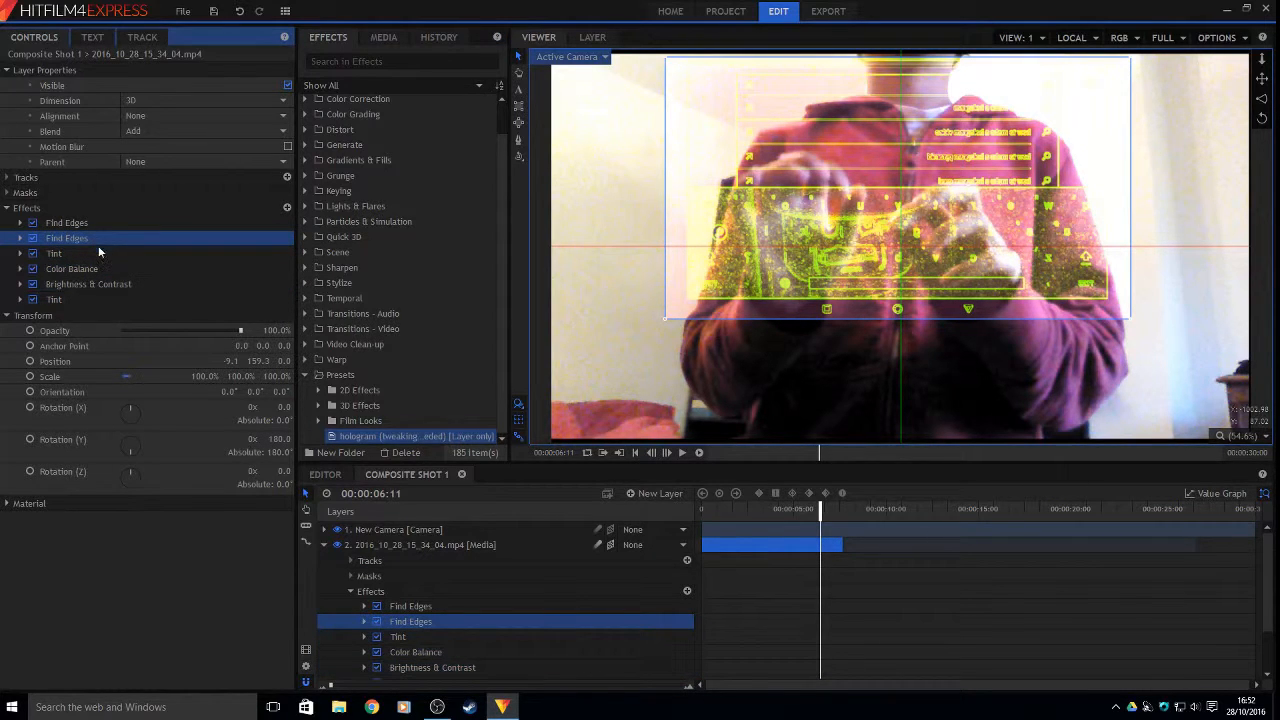
pyautogui.keyDown('ctrl'); pyautogui.click(98, 253); pyautogui.keyUp('ctrl')
pyautogui.rightClick(98, 254)
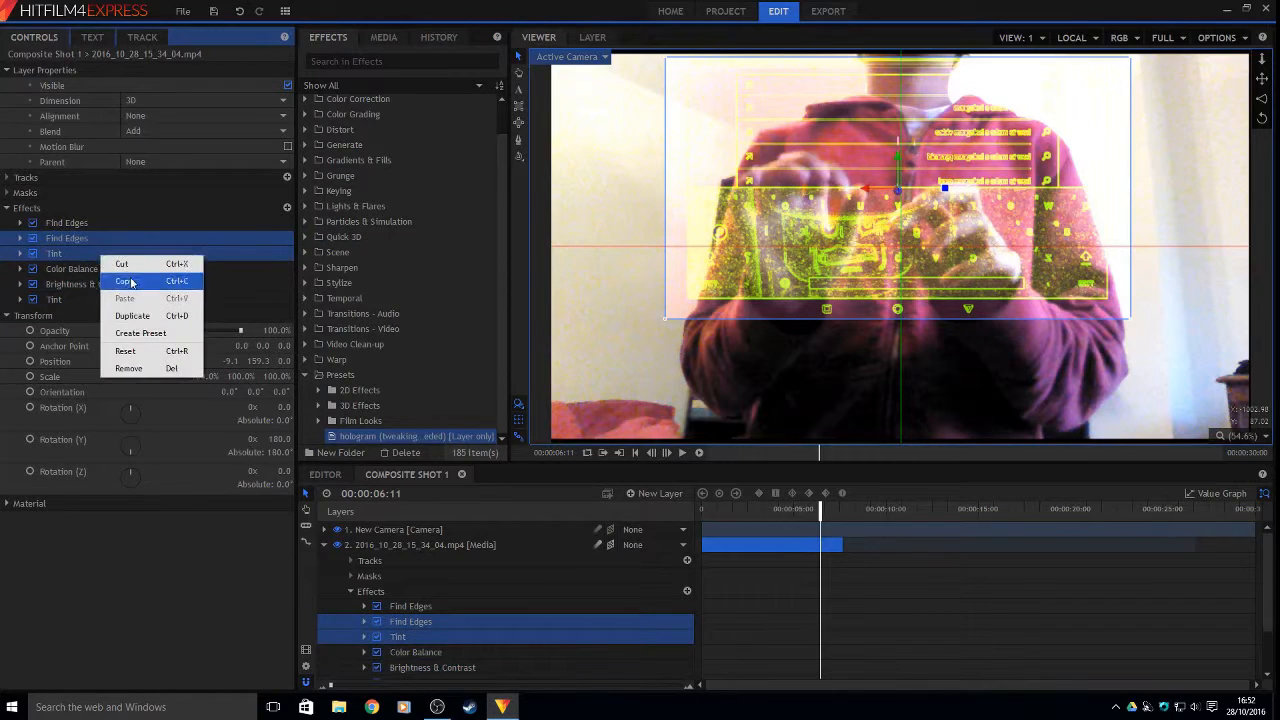
pyautogui.click(143, 370)
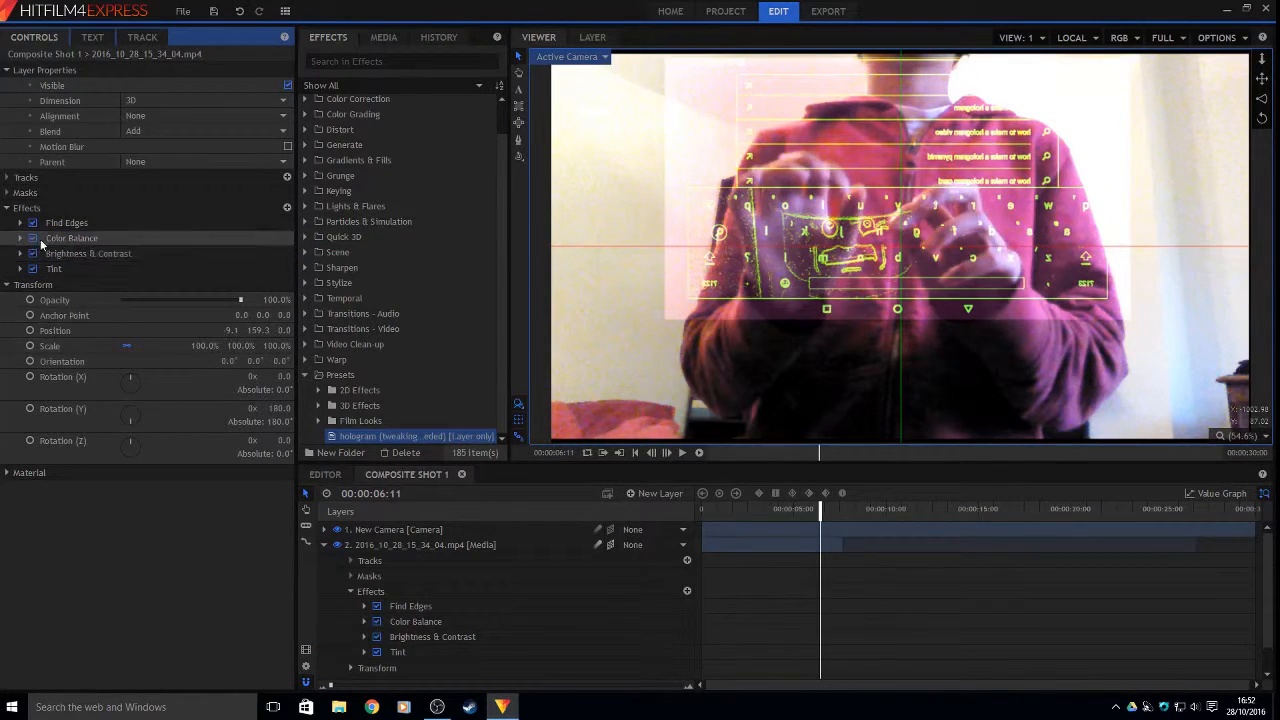
pyautogui.click(71, 240)
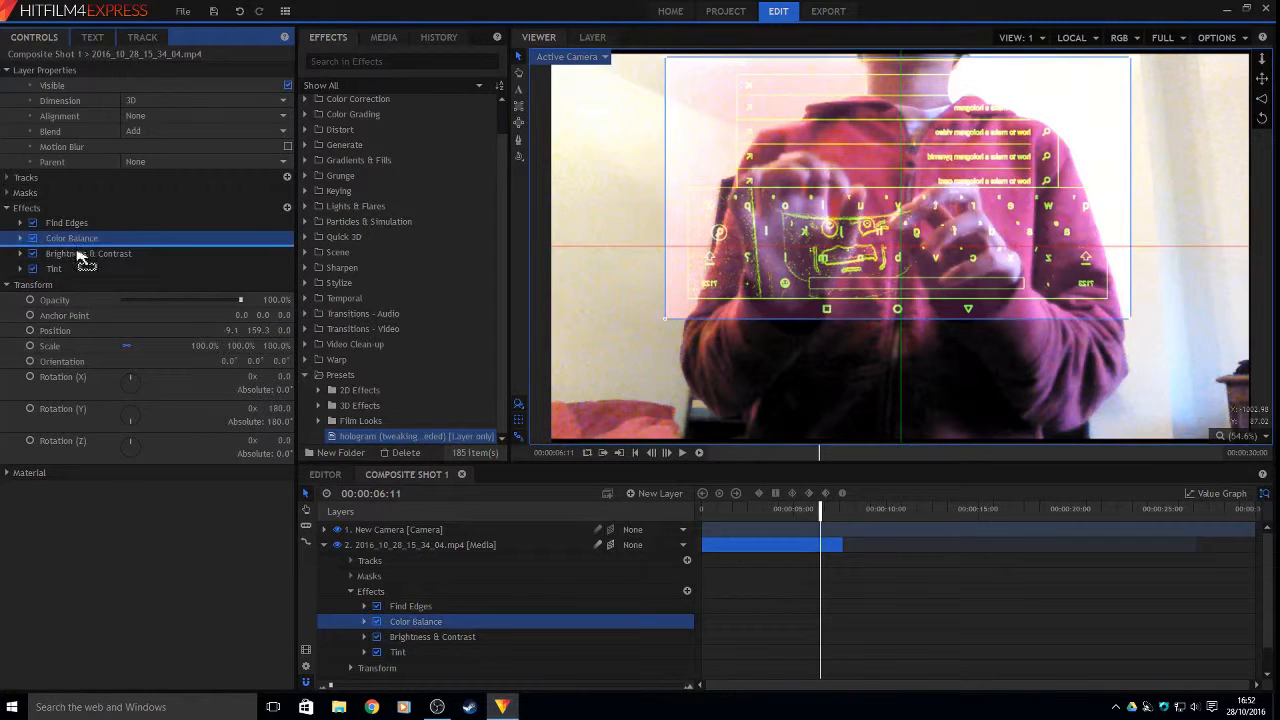
pyautogui.moveTo(80, 257)
pyautogui.mouseDown()
pyautogui.moveTo(86, 283)
pyautogui.moveTo(79, 272)
pyautogui.mouseUp()
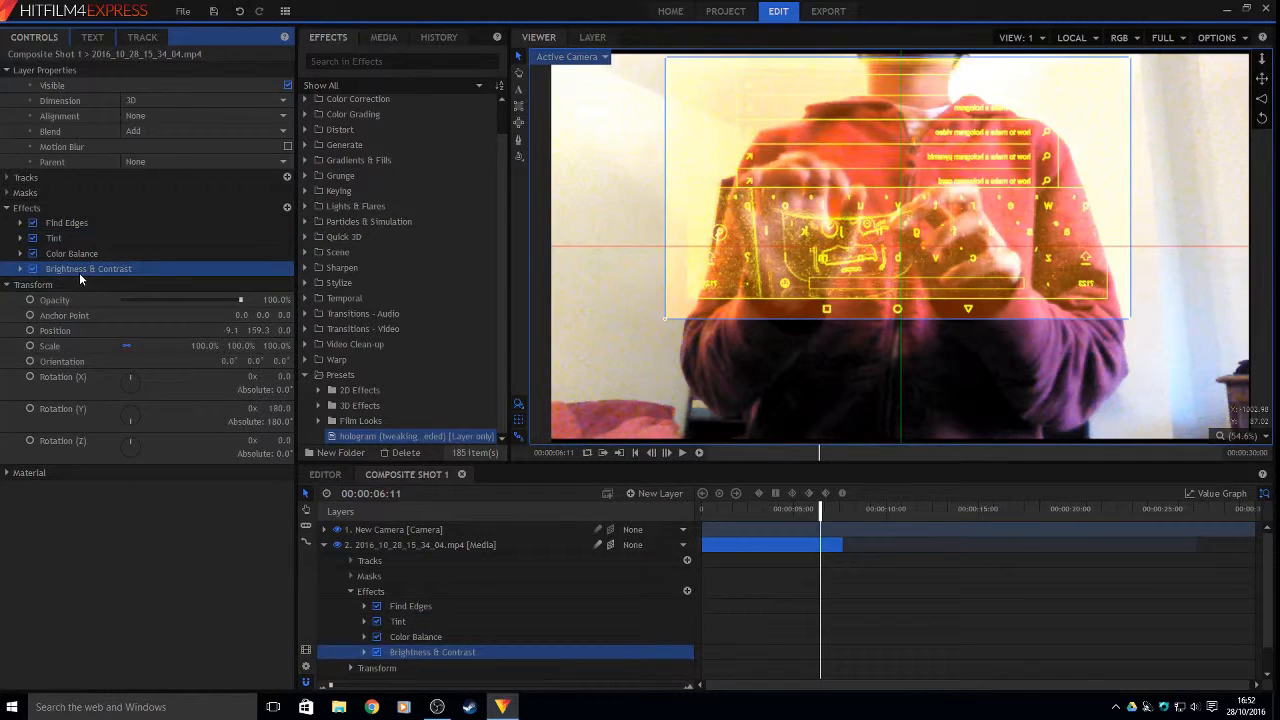
# Test Color Balance with Preserve Luminosity off, keep it enabled, and set the Highlights Red Balance to -100
pyautogui.click(20, 254)
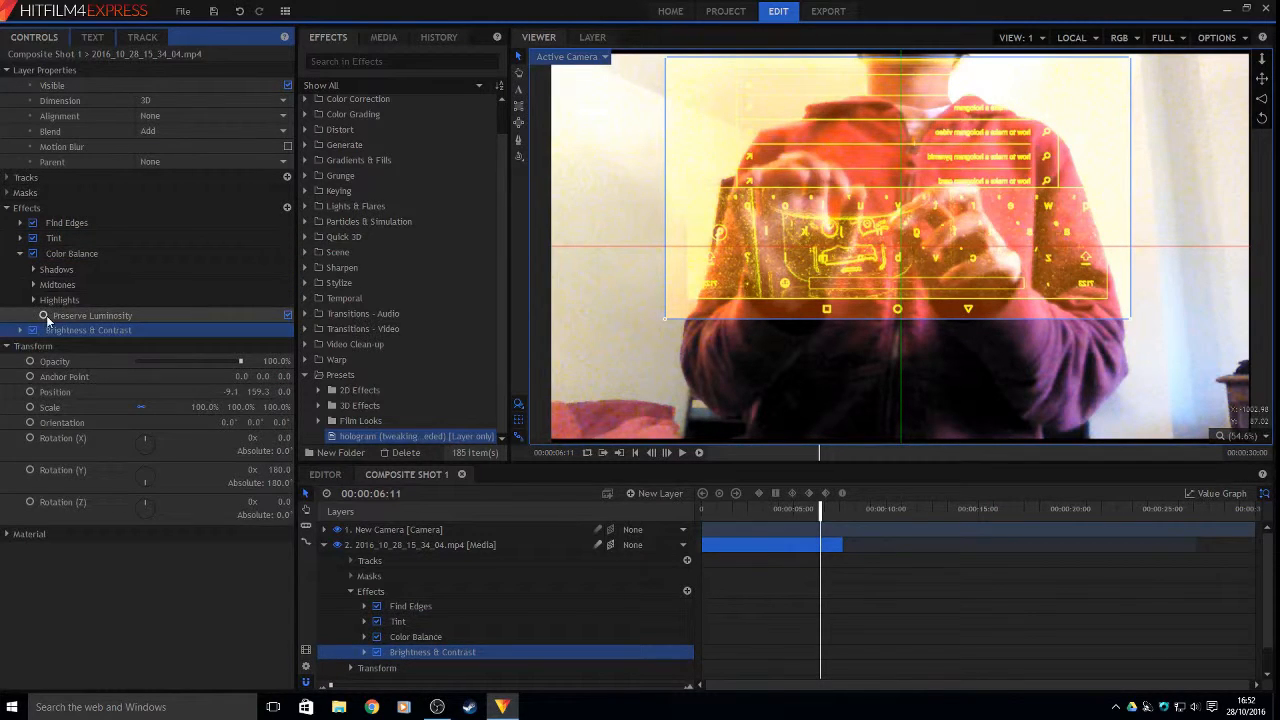
pyautogui.click(287, 316)
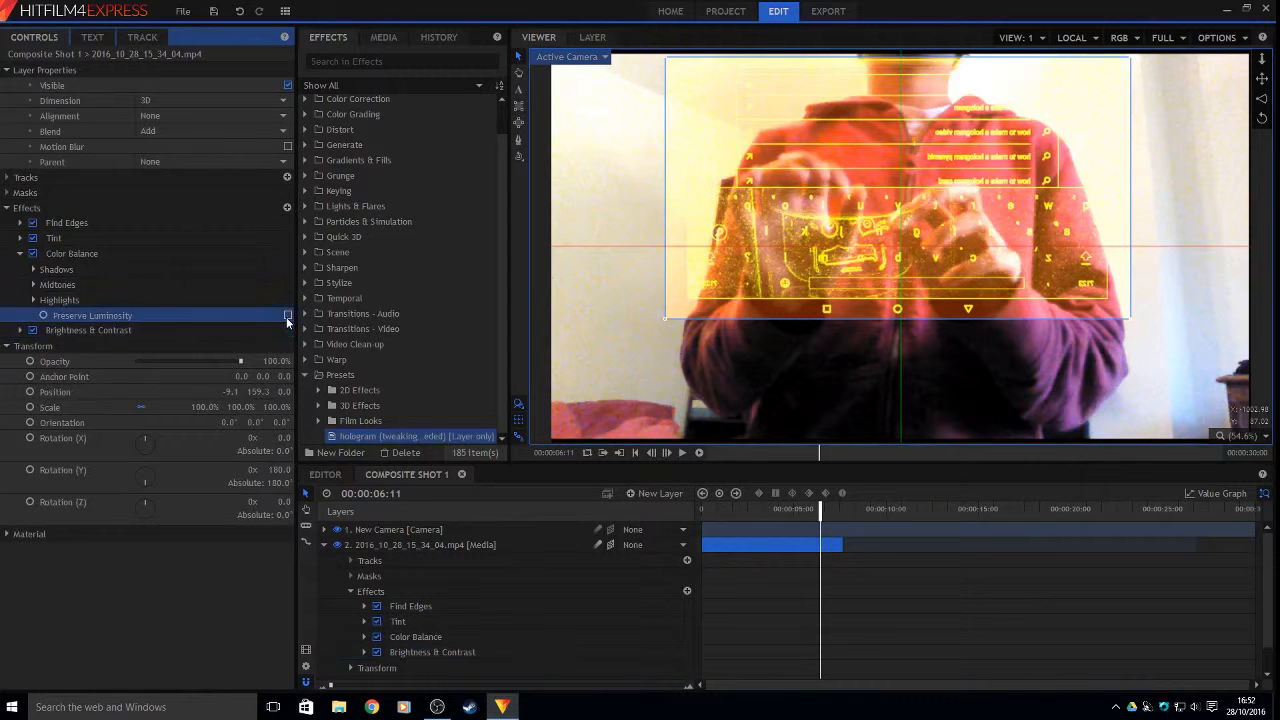
pyautogui.click(287, 316)
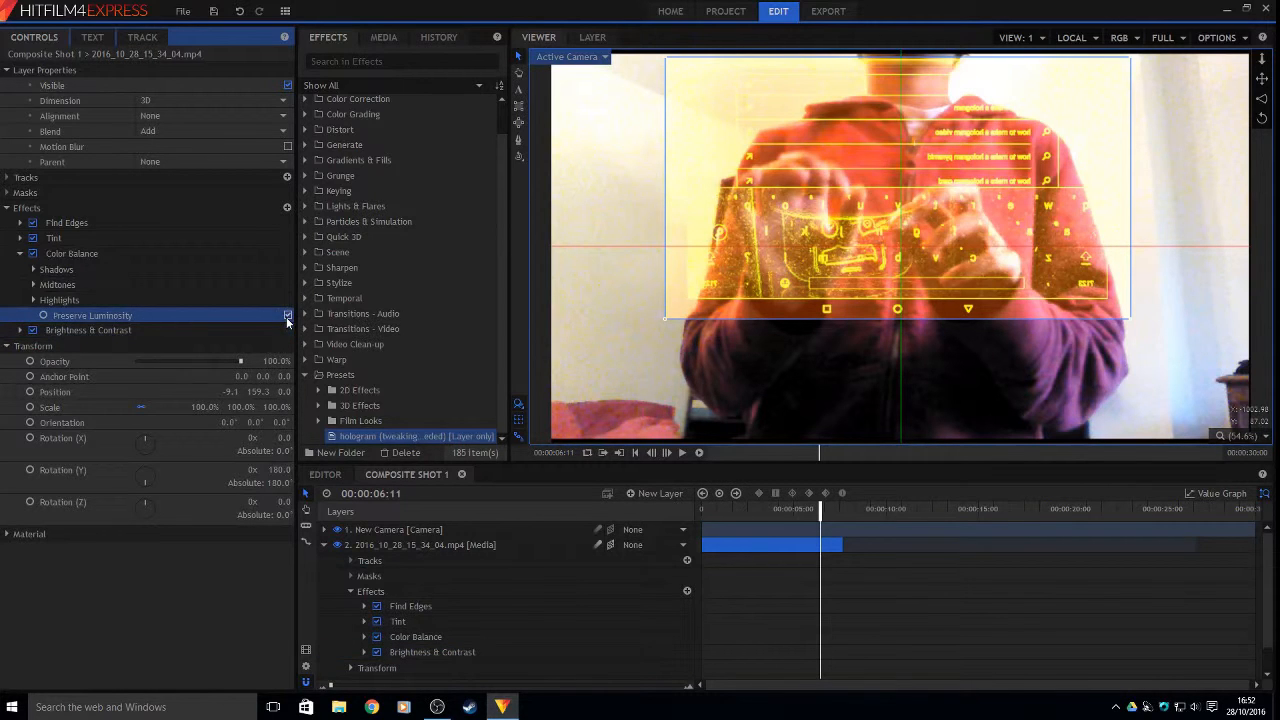
pyautogui.click(32, 299)
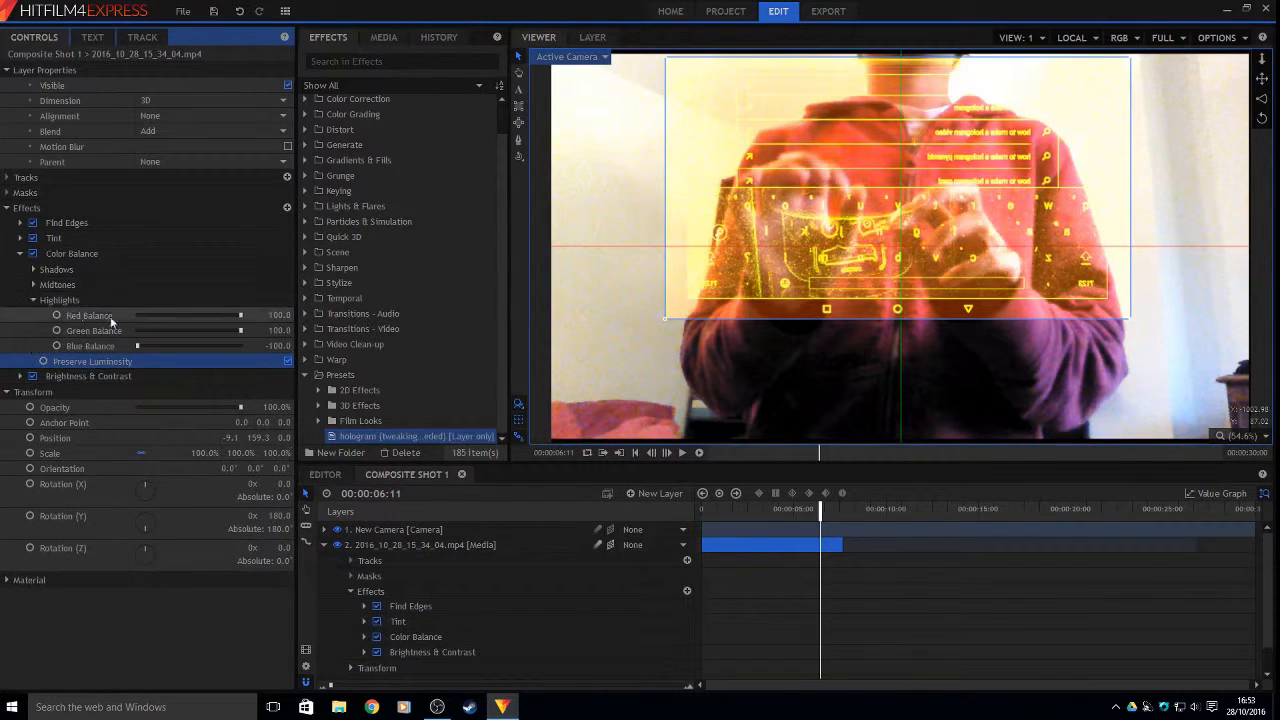
pyautogui.click(240, 315)
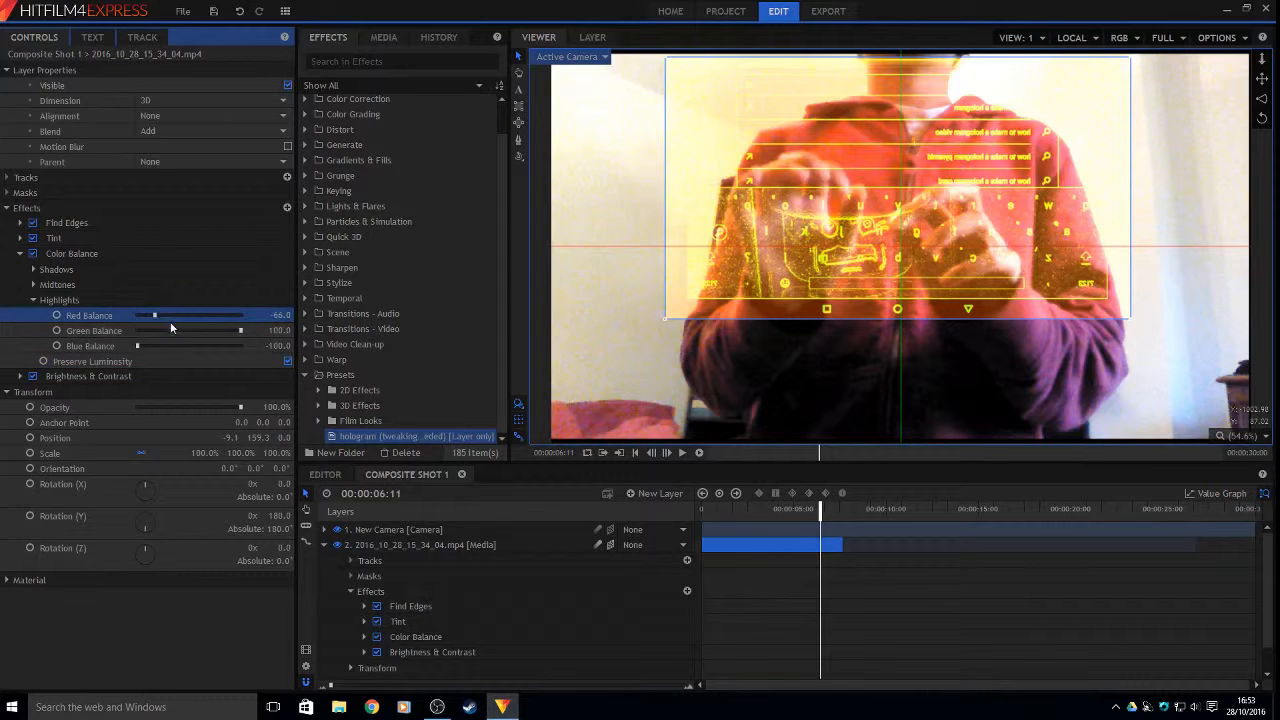
pyautogui.moveTo(156, 315); pyautogui.dragTo(127, 318)
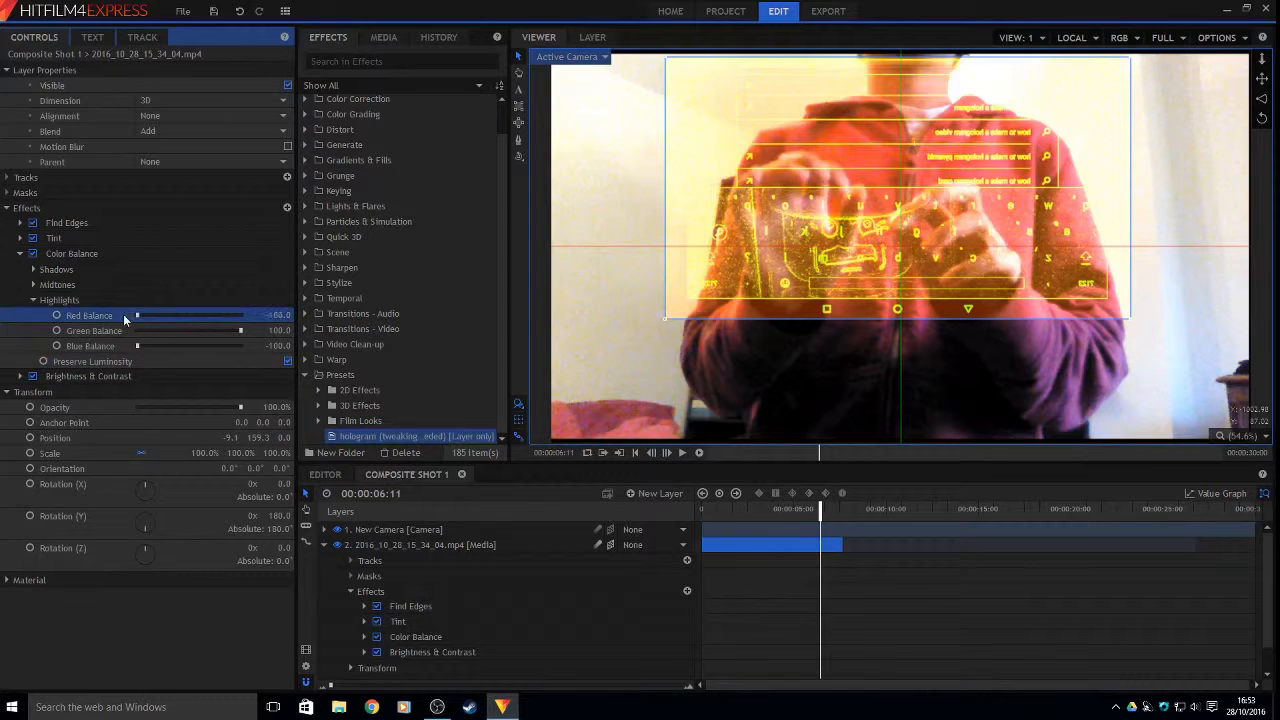
# Set Color Balance's Midtones Red Balance to -100 and Shadows Red Balance to 40, and collapse the effect
pyautogui.click(33, 284)
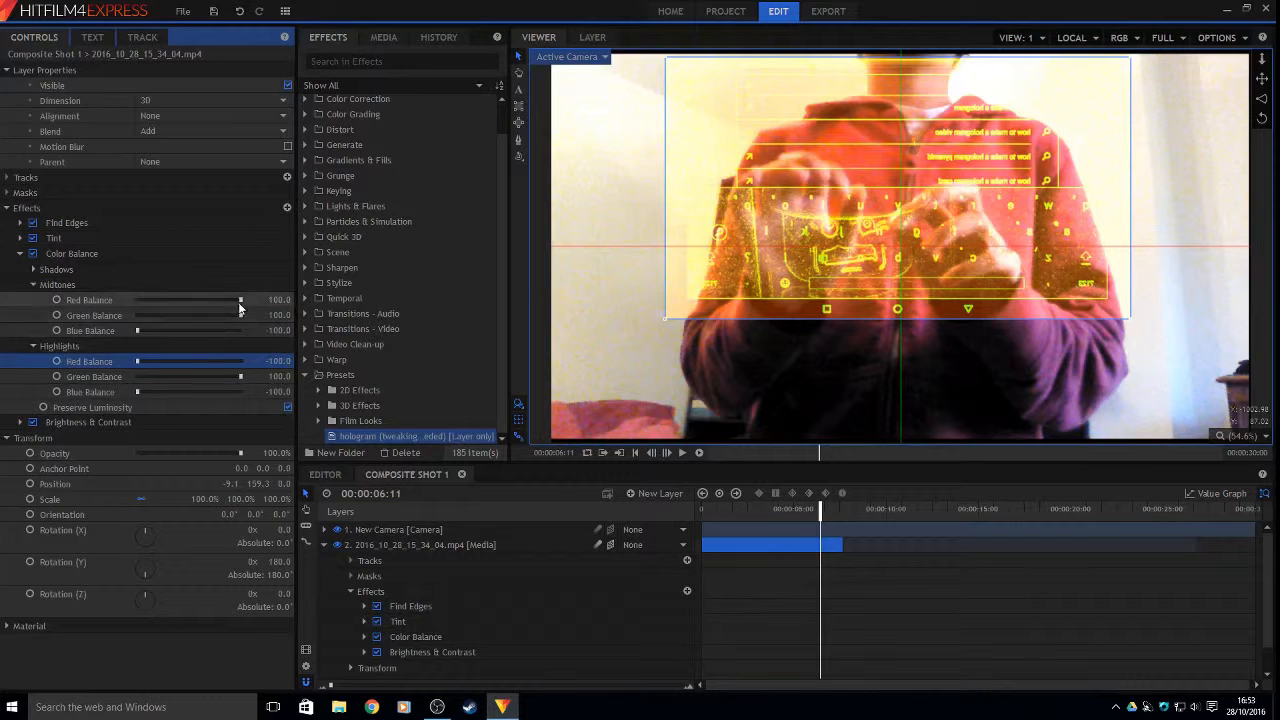
pyautogui.moveTo(241, 301); pyautogui.dragTo(97, 303)
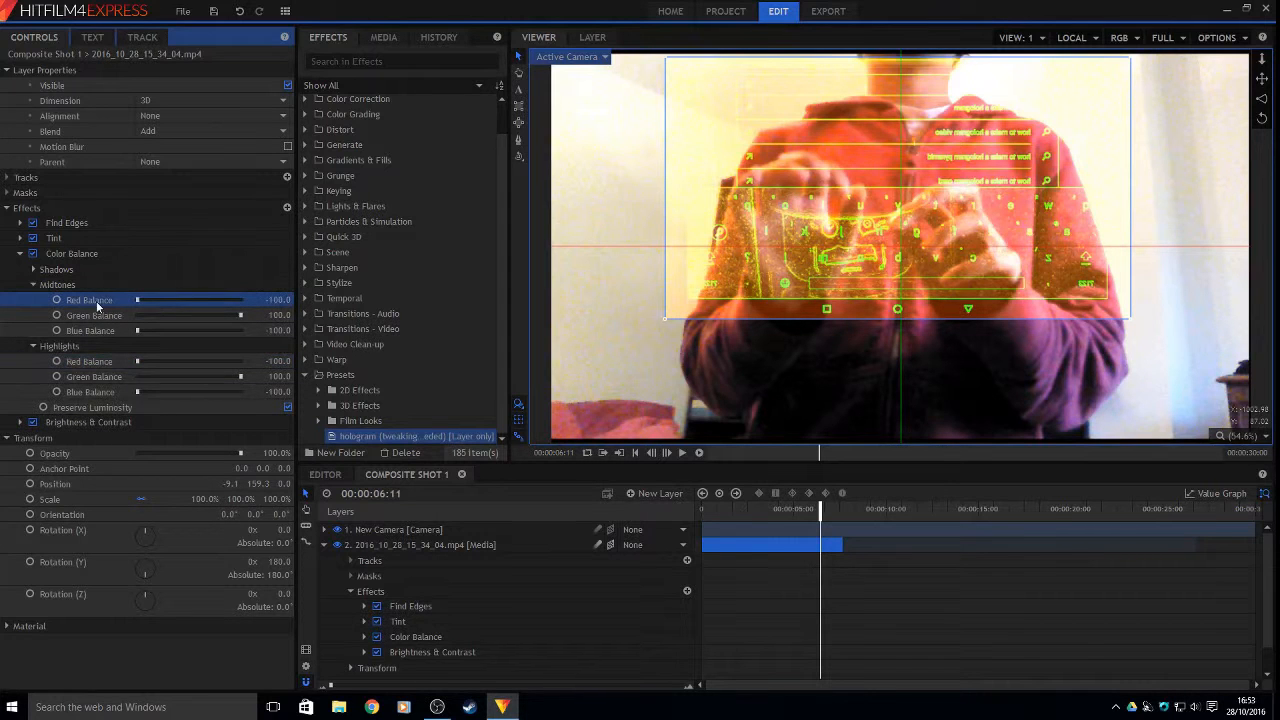
pyautogui.click(33, 269)
pyautogui.moveTo(241, 286); pyautogui.dragTo(198, 285)
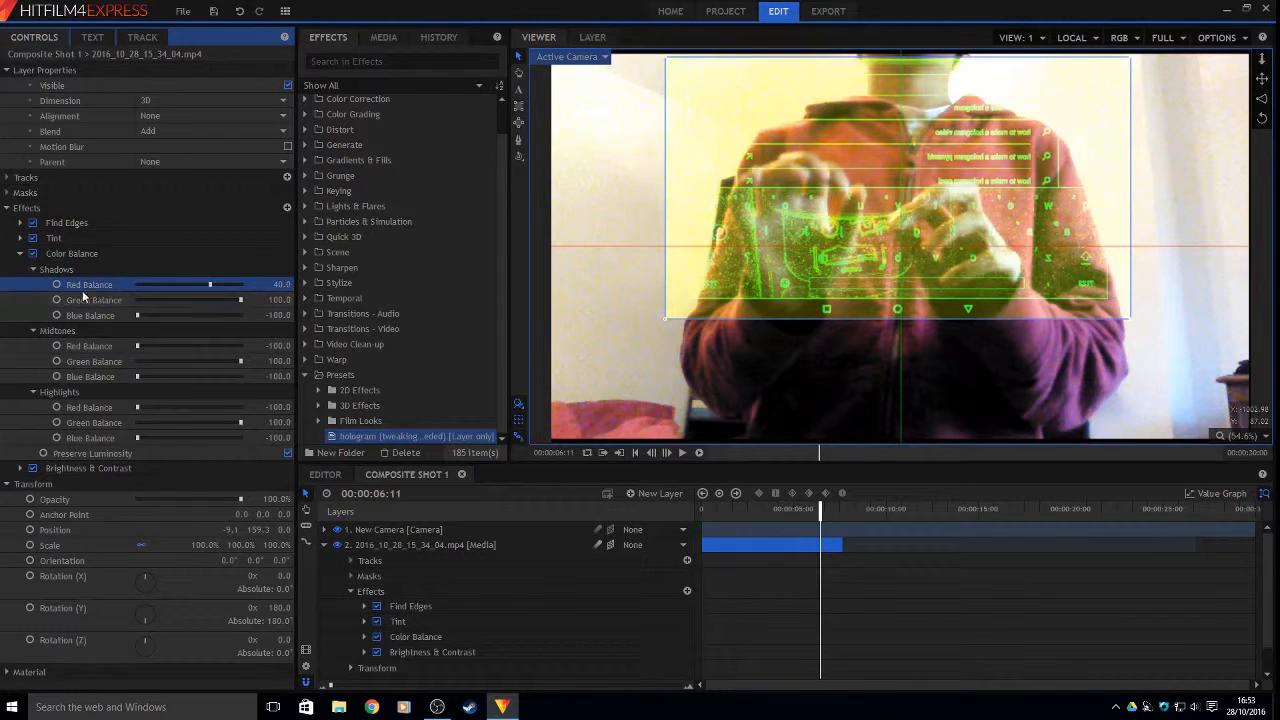
pyautogui.click(20, 254)
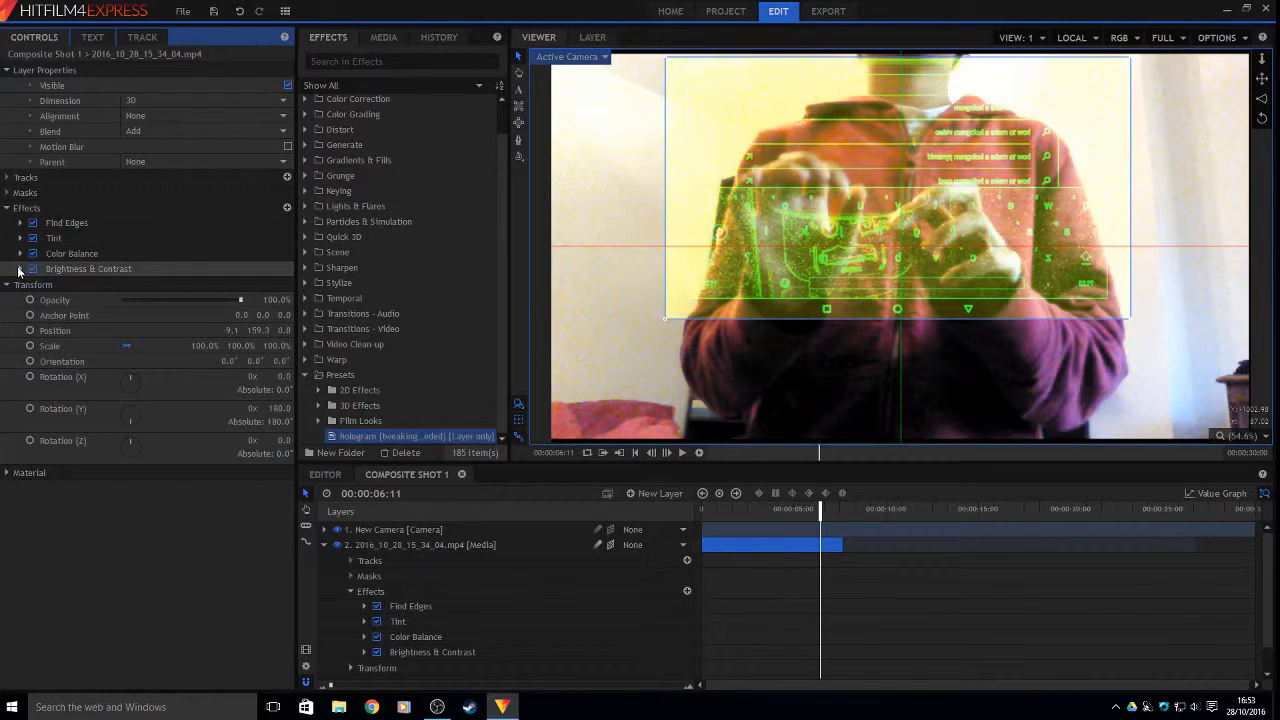
# In Brightness & Contrast, turn off Brightness keyframing and set Brightness to -22 and Contrast to -100
pyautogui.click(20, 269)
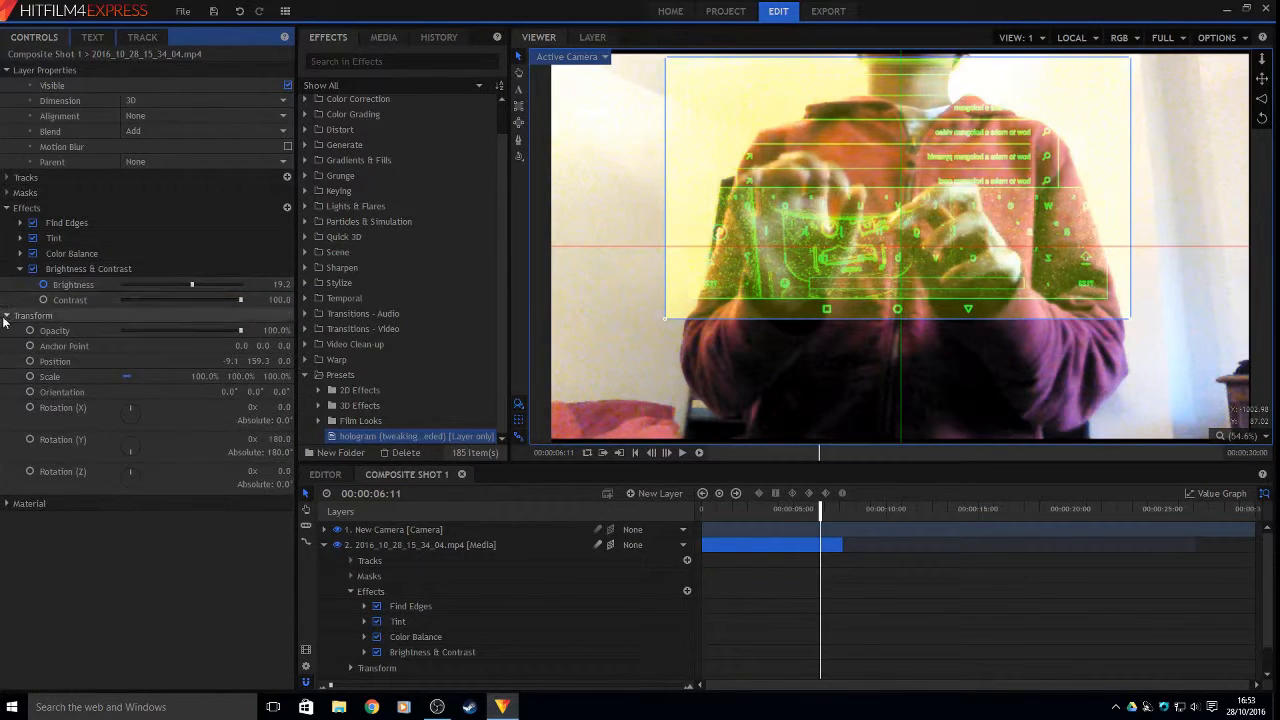
pyautogui.click(7, 316)
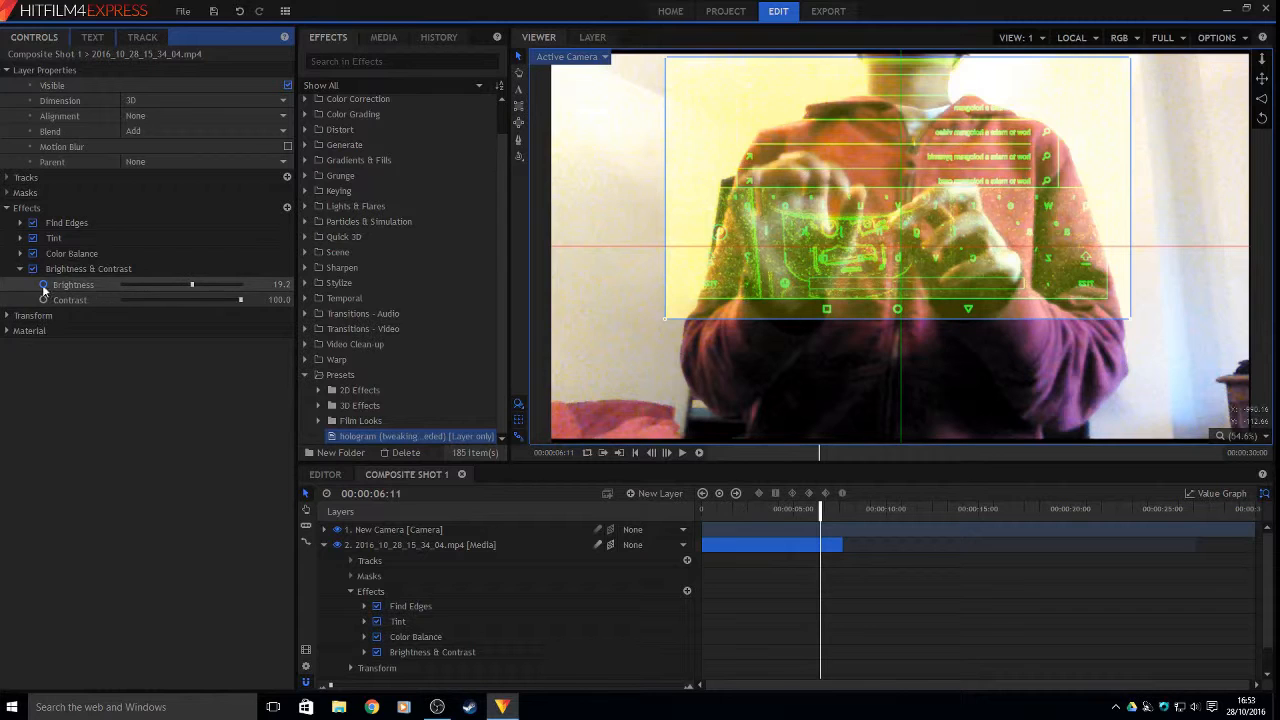
pyautogui.moveTo(191, 285); pyautogui.dragTo(166, 288)
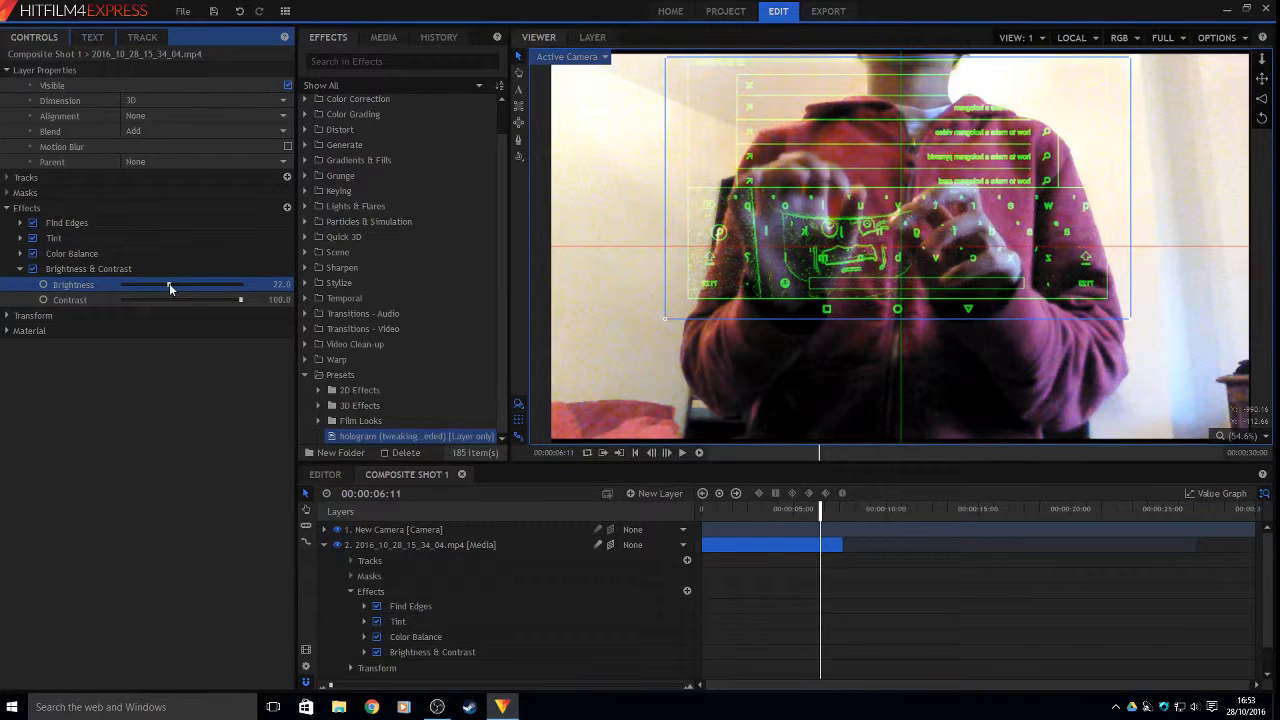
pyautogui.moveTo(240, 299); pyautogui.dragTo(105, 310)
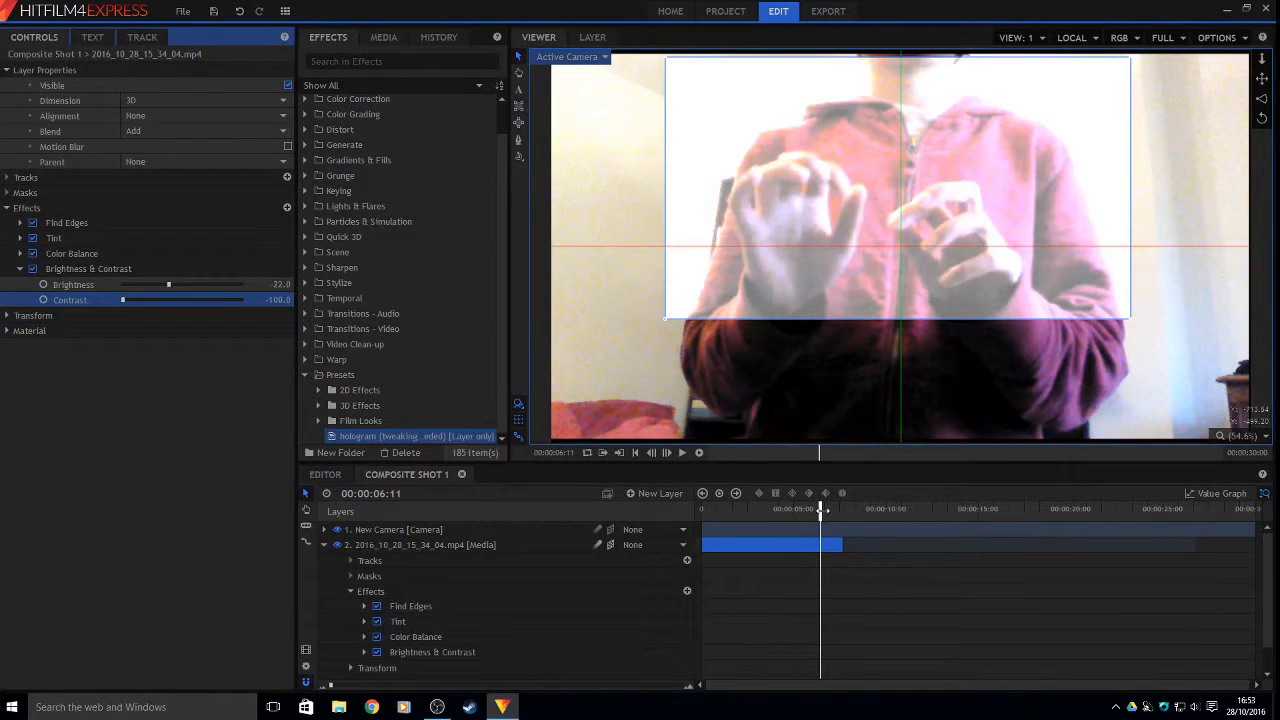
# Add a Contrast keyframe at 00:00:00:00 and expand Brightness & Contrast in the timeline to show it
pyautogui.moveTo(822, 510); pyautogui.dragTo(702, 510)
pyautogui.scroll(-2, 379, 550)
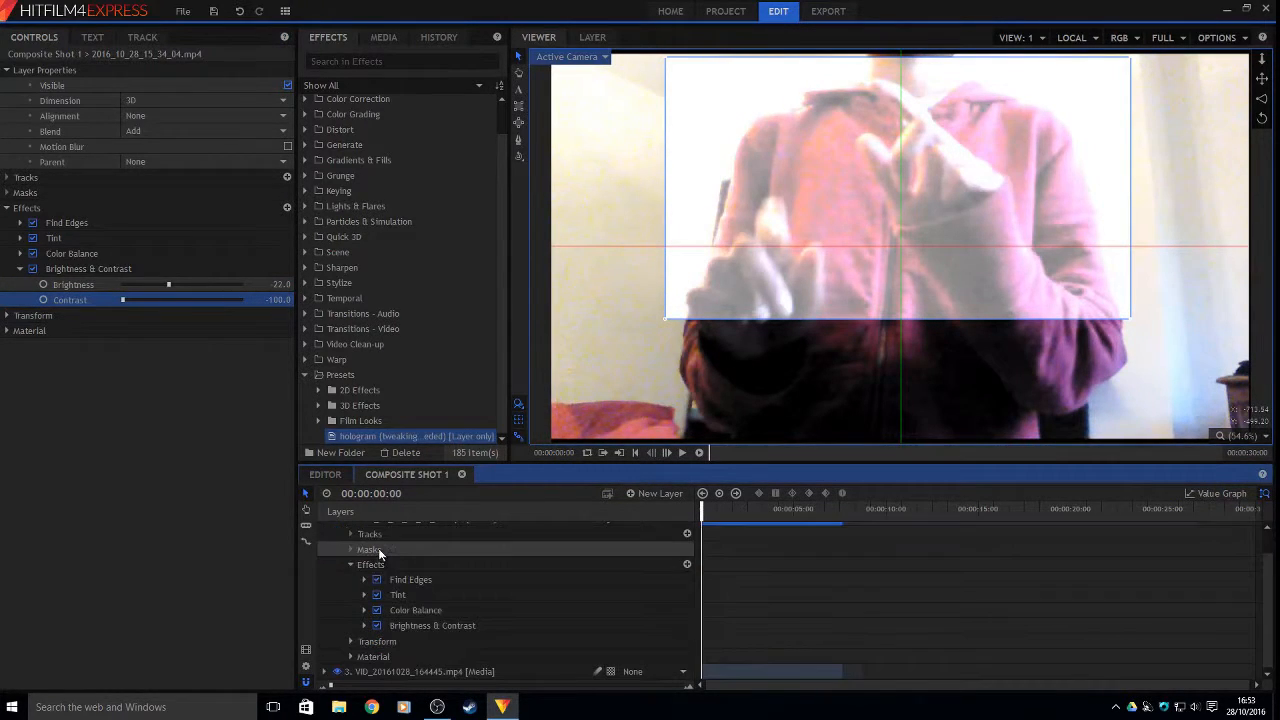
pyautogui.click(43, 300)
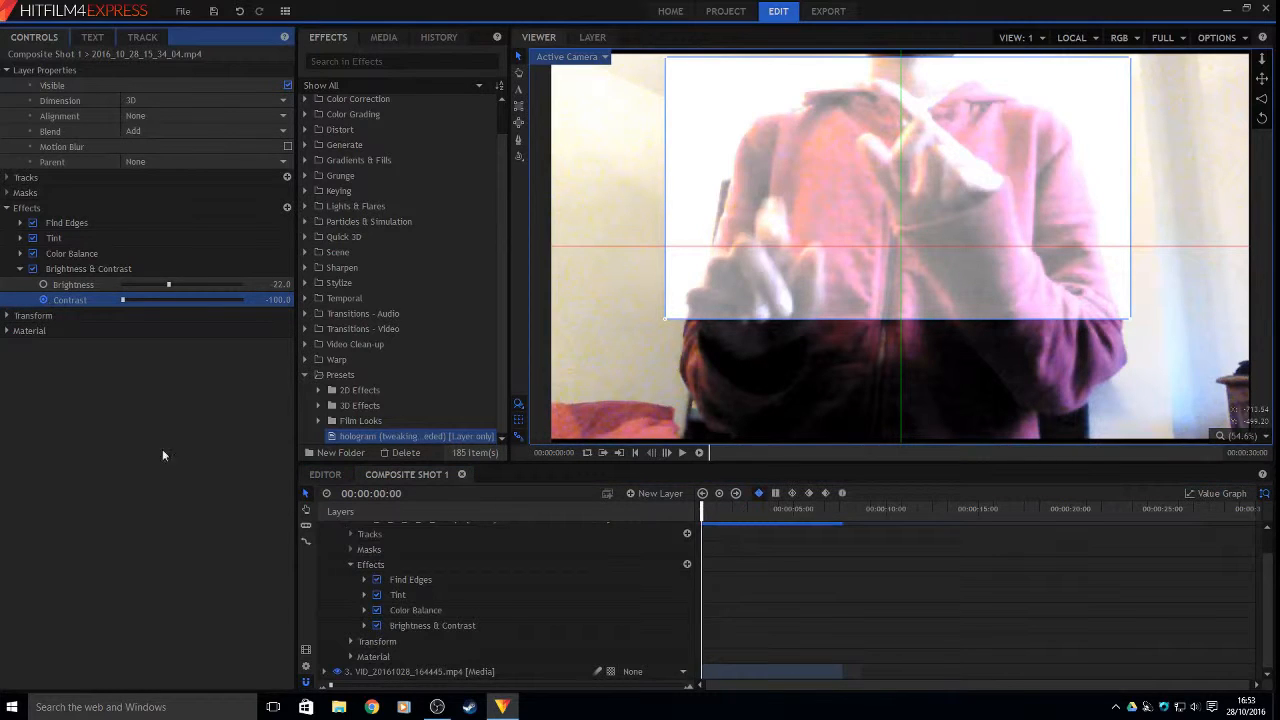
pyautogui.click(364, 625)
pyautogui.scroll(-2, 390, 610)
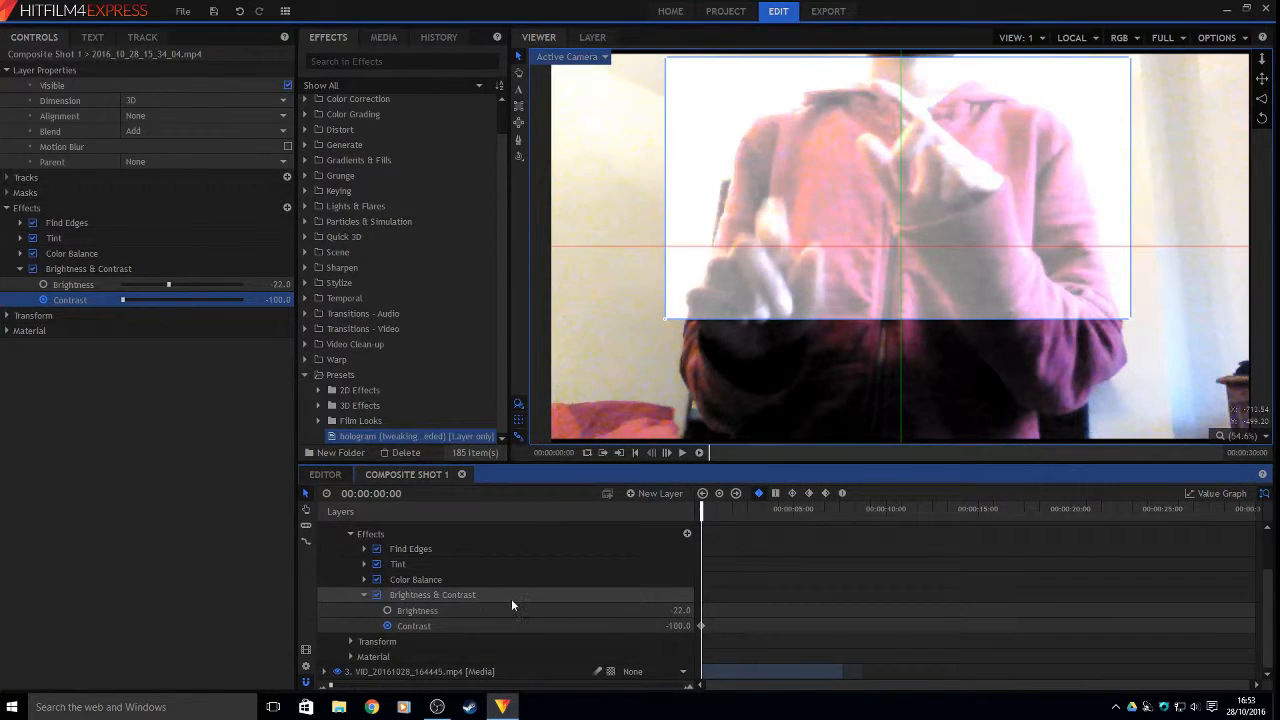
# Keyframe Contrast at 100 at 00:00:00:02 and step between the two keyframes to check the change
pyautogui.press('Right')
pyautogui.press('Right')
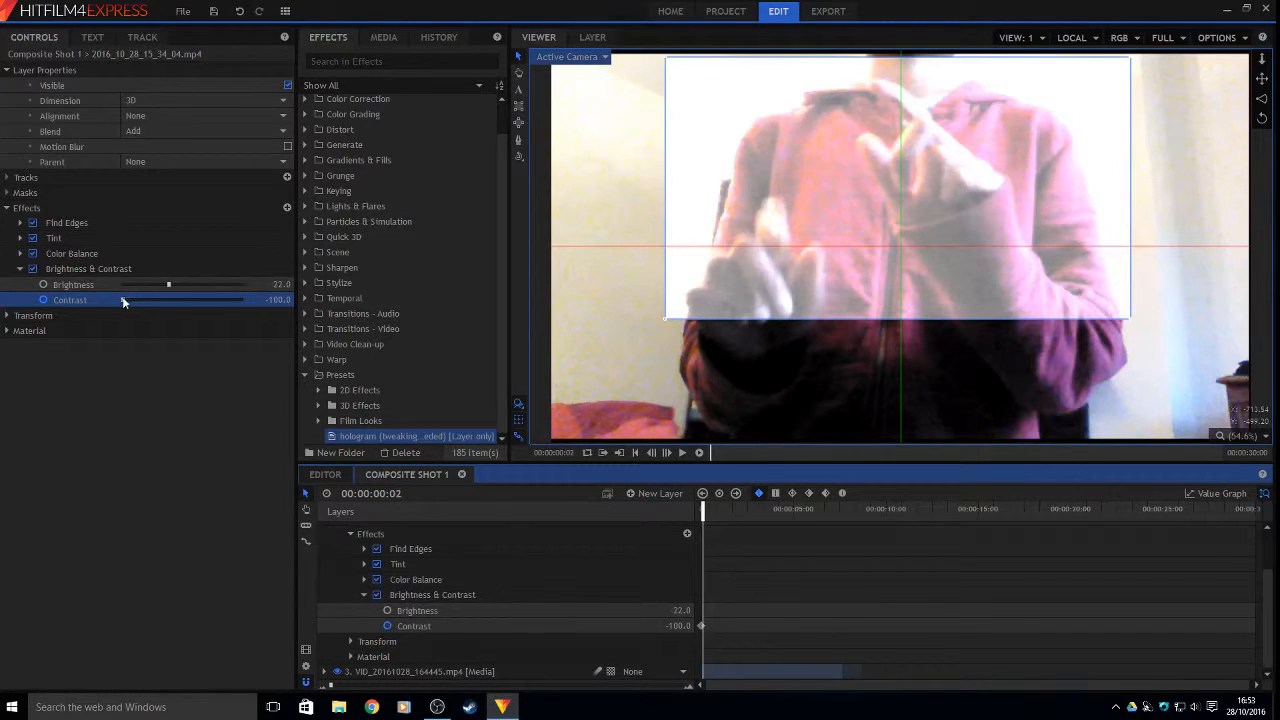
pyautogui.moveTo(122, 300); pyautogui.dragTo(237, 298)
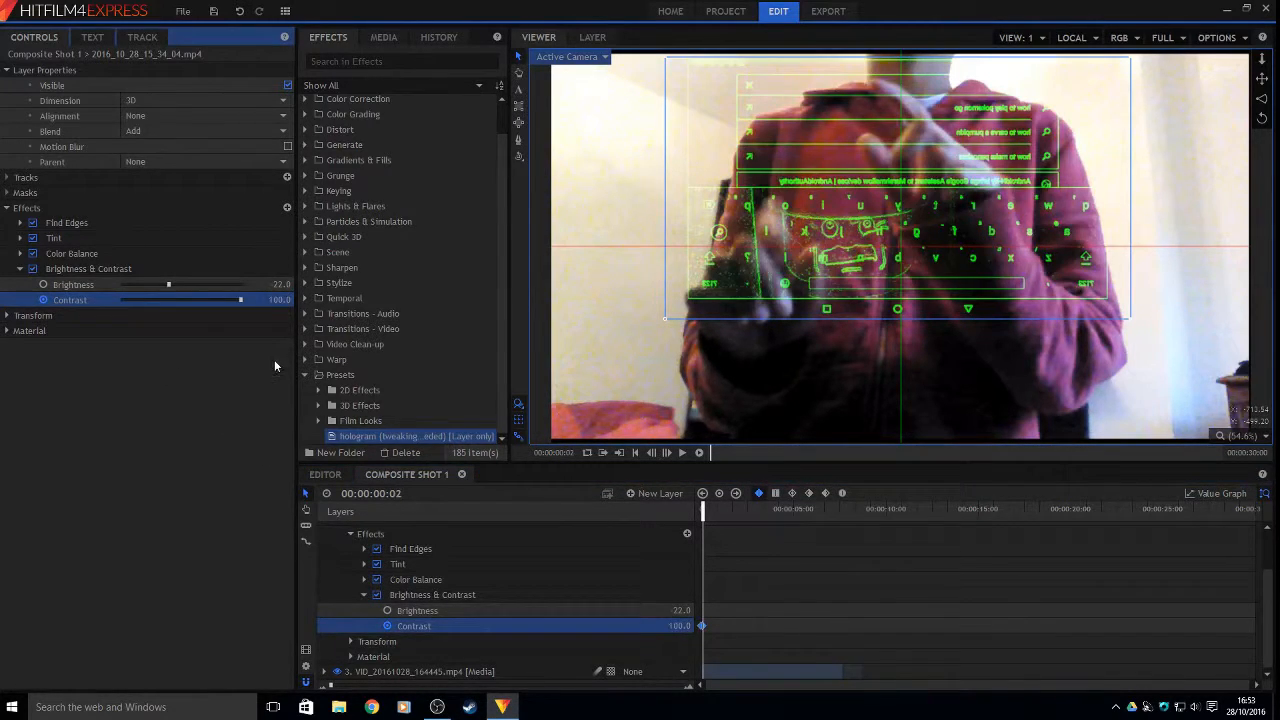
pyautogui.press('Left')
pyautogui.press('Left')
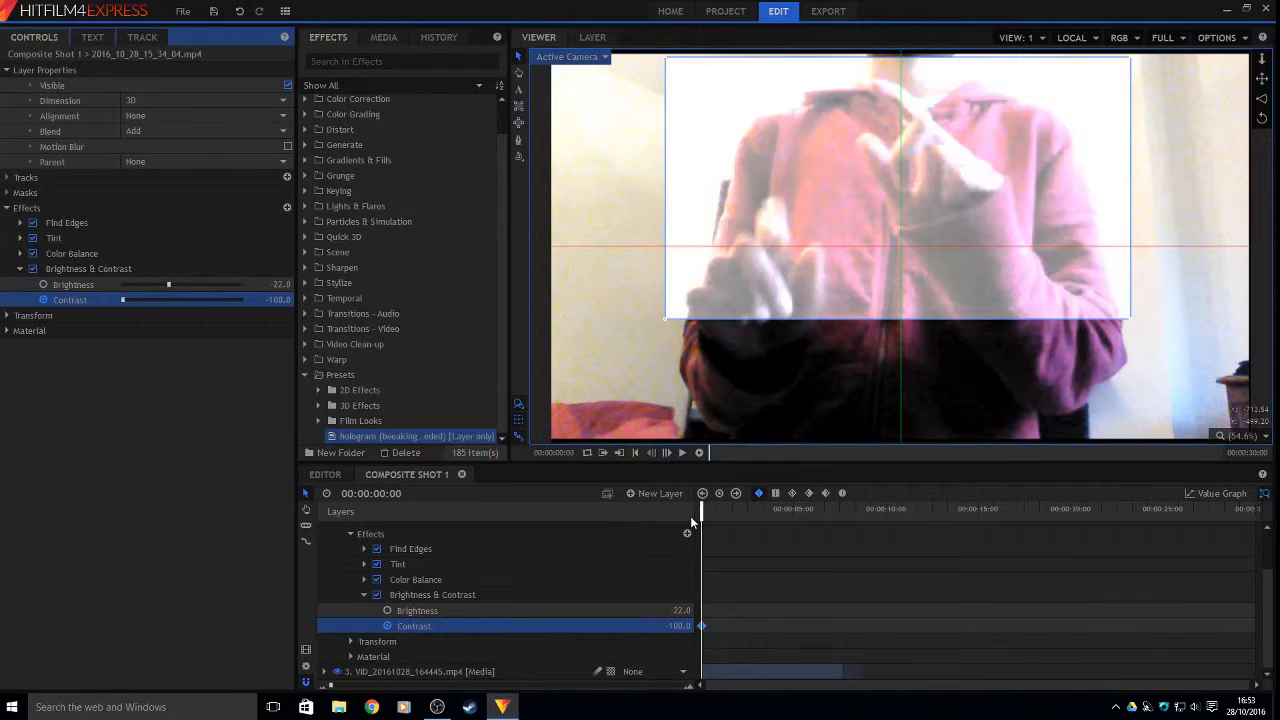
pyautogui.press('Right')
pyautogui.press('Right')
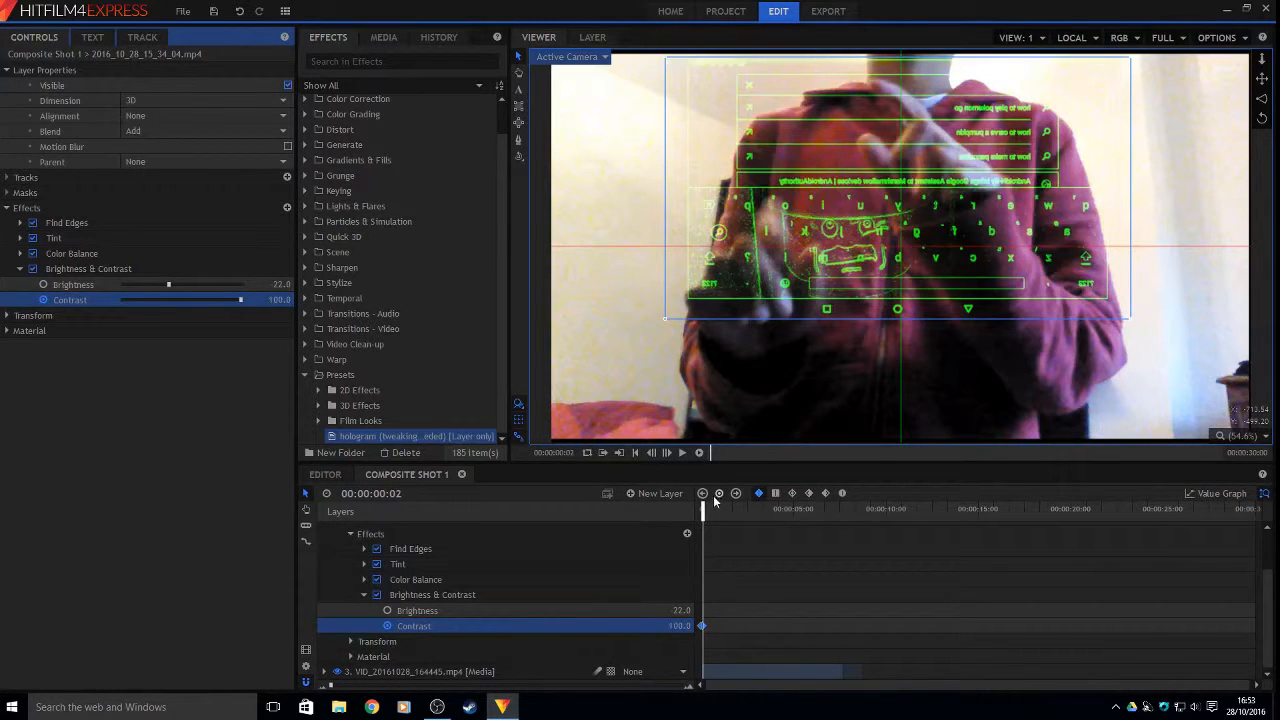
# Animate Brightness with a keyframe at -100 a few frames after the start and one at -12 at 00:00:00:15
pyautogui.moveTo(702, 509); pyautogui.dragTo(645, 511)
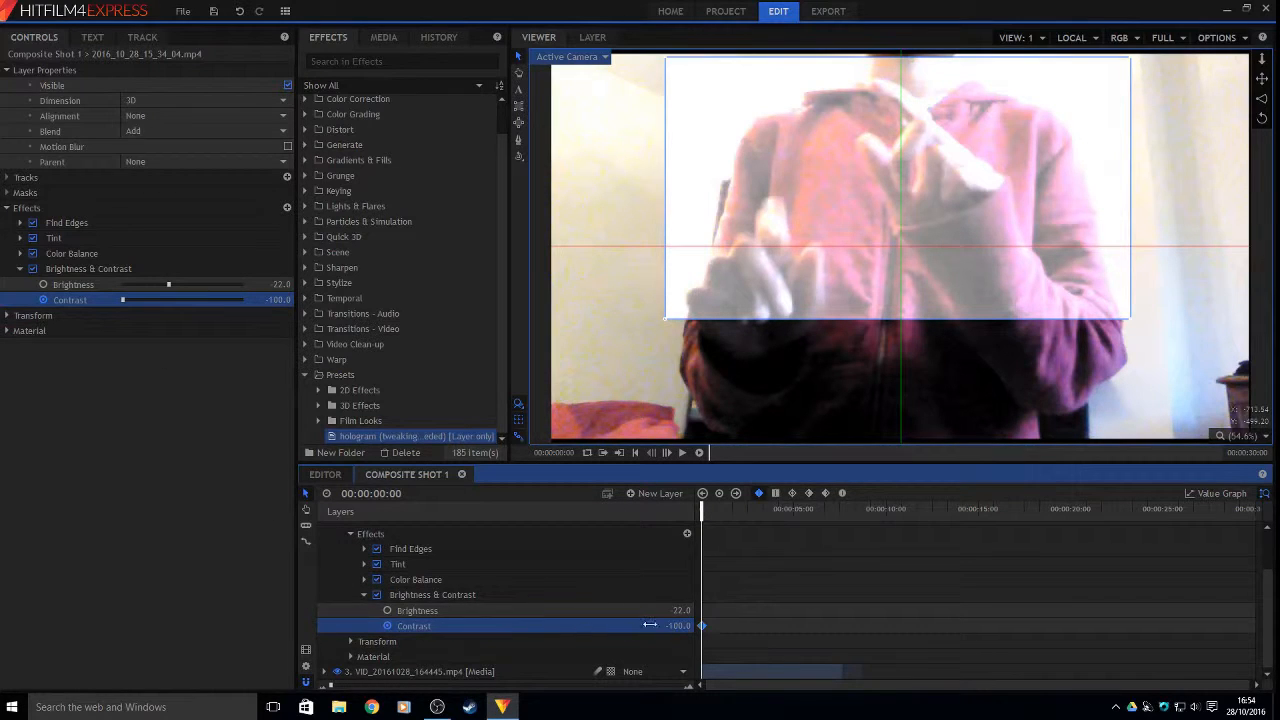
pyautogui.moveTo(677, 610); pyautogui.dragTo(705, 610)
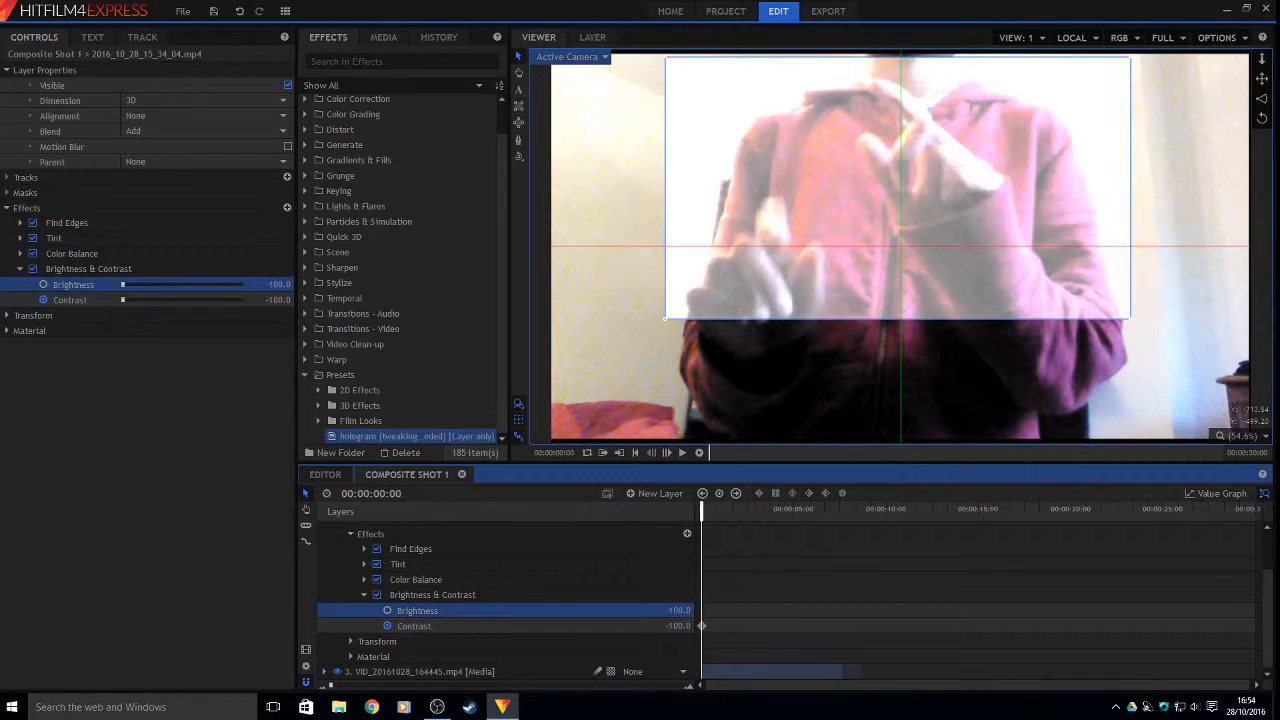
pyautogui.press('.')
pyautogui.press('.')
pyautogui.press('.')
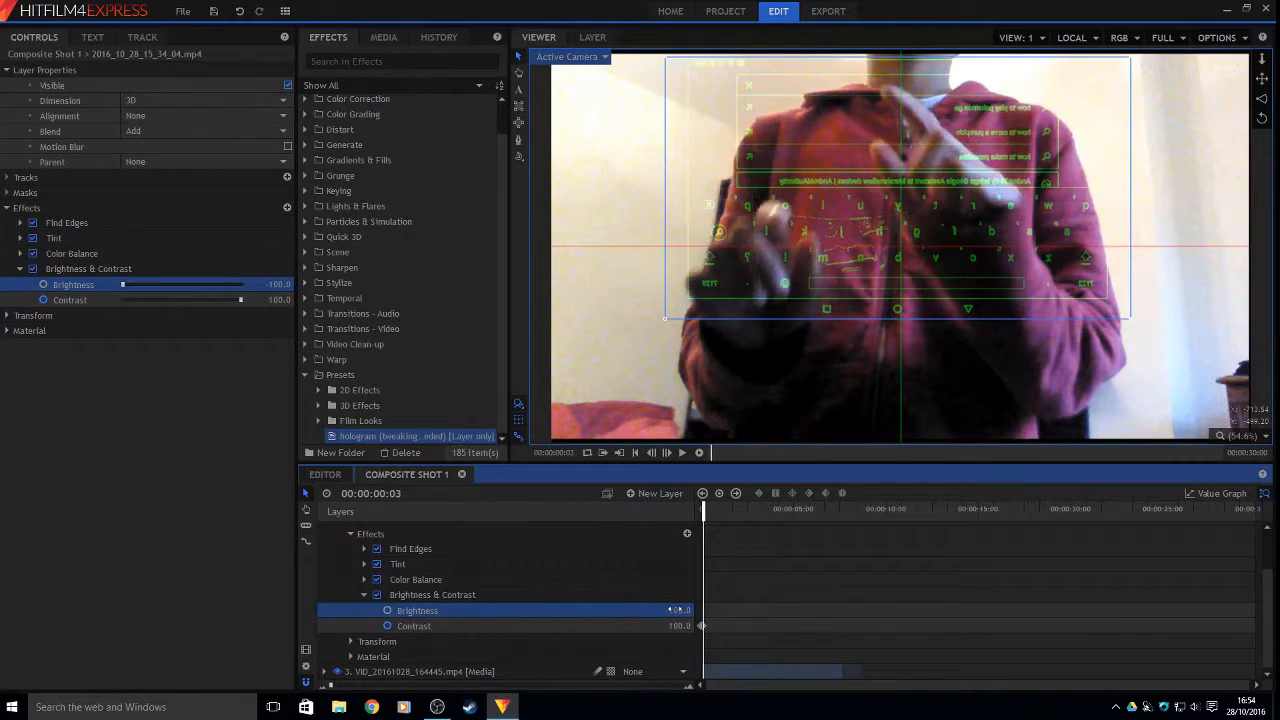
pyautogui.press('.')
pyautogui.click(43, 284)
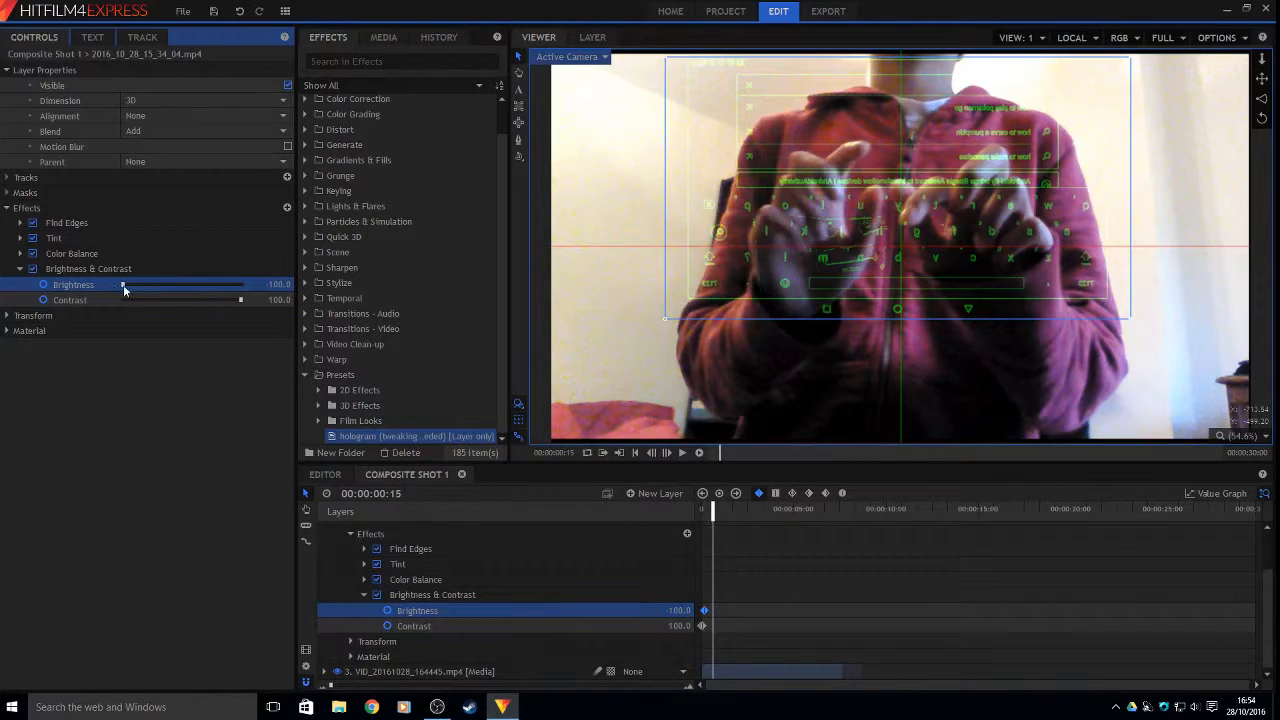
pyautogui.moveTo(123, 284); pyautogui.dragTo(175, 279)
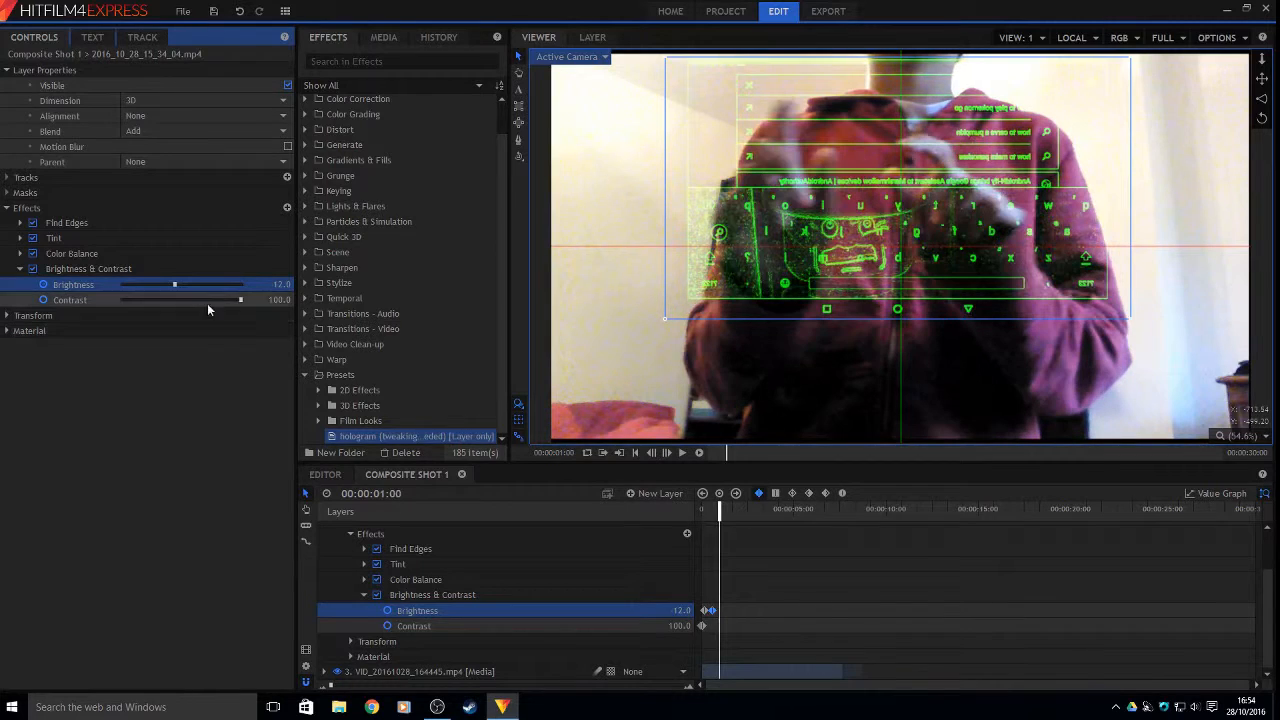
# Keyframe Brightness at -100 at 00:00:01:00 and at -12 at 00:00:01:10, and play the composite shot from the start
pyautogui.moveTo(173, 286); pyautogui.dragTo(120, 288)
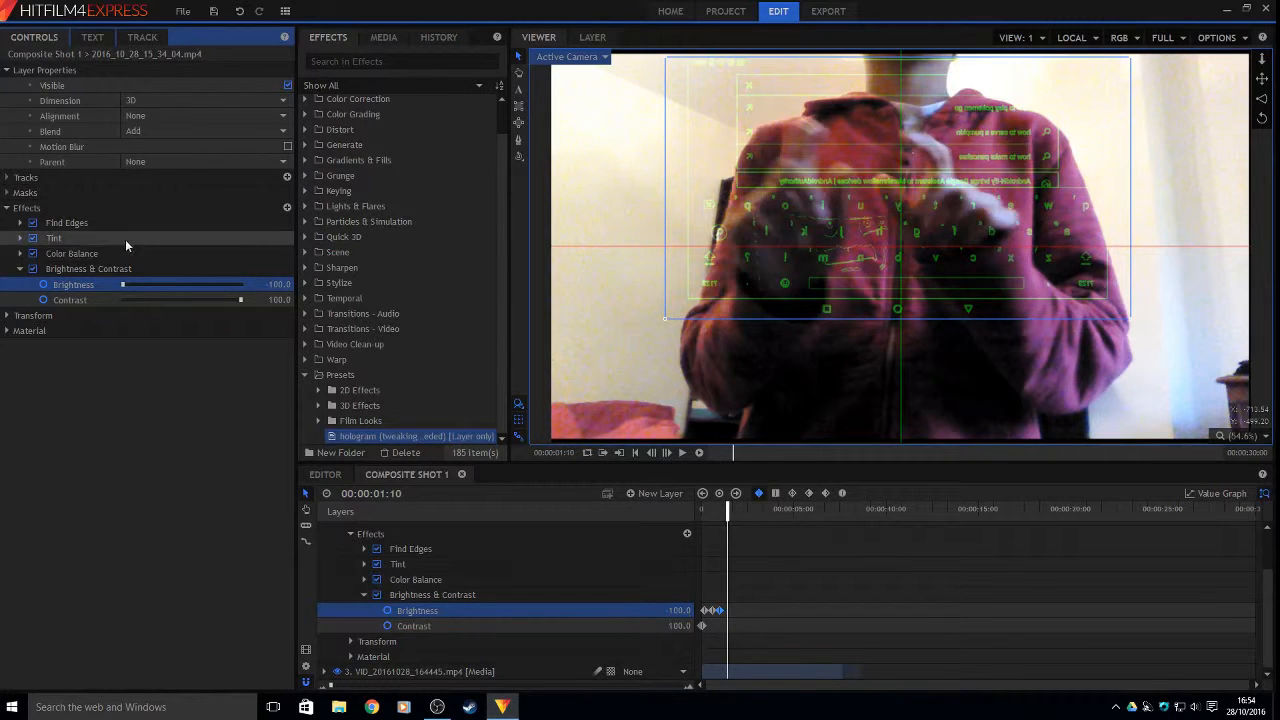
pyautogui.moveTo(122, 286); pyautogui.dragTo(173, 288)
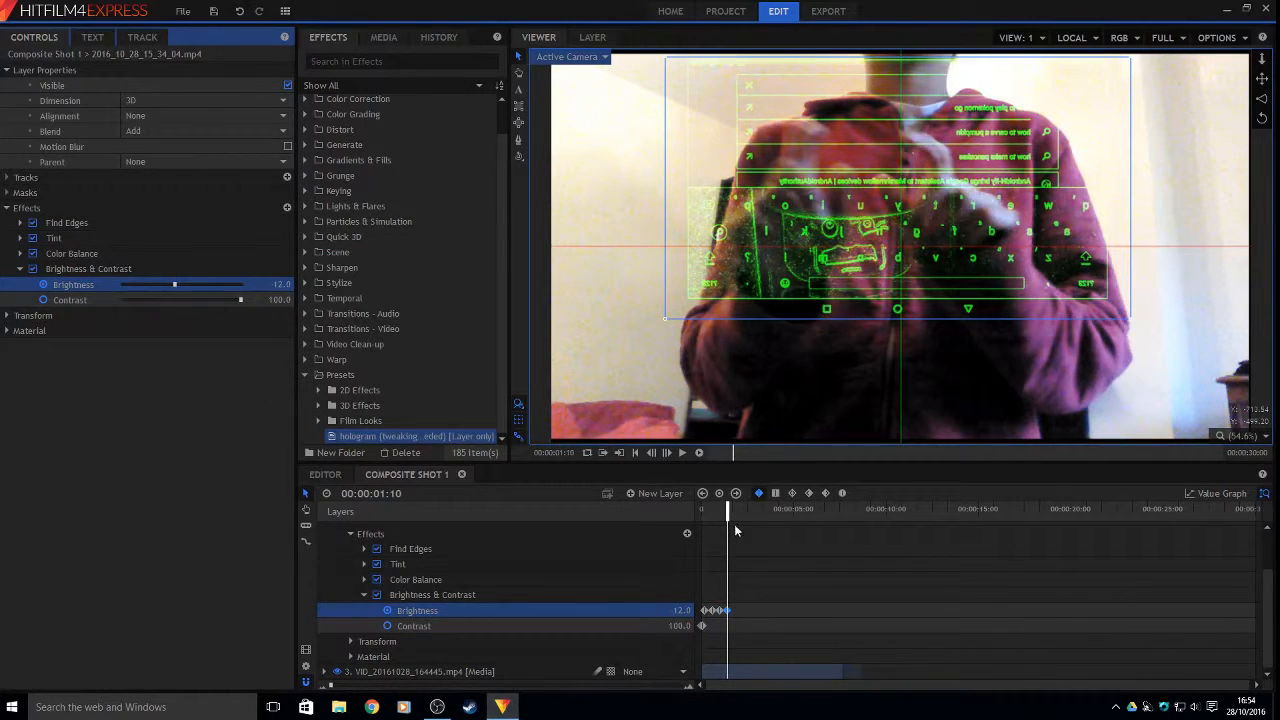
pyautogui.moveTo(726, 517); pyautogui.dragTo(580, 522)
pyautogui.click(579, 523)
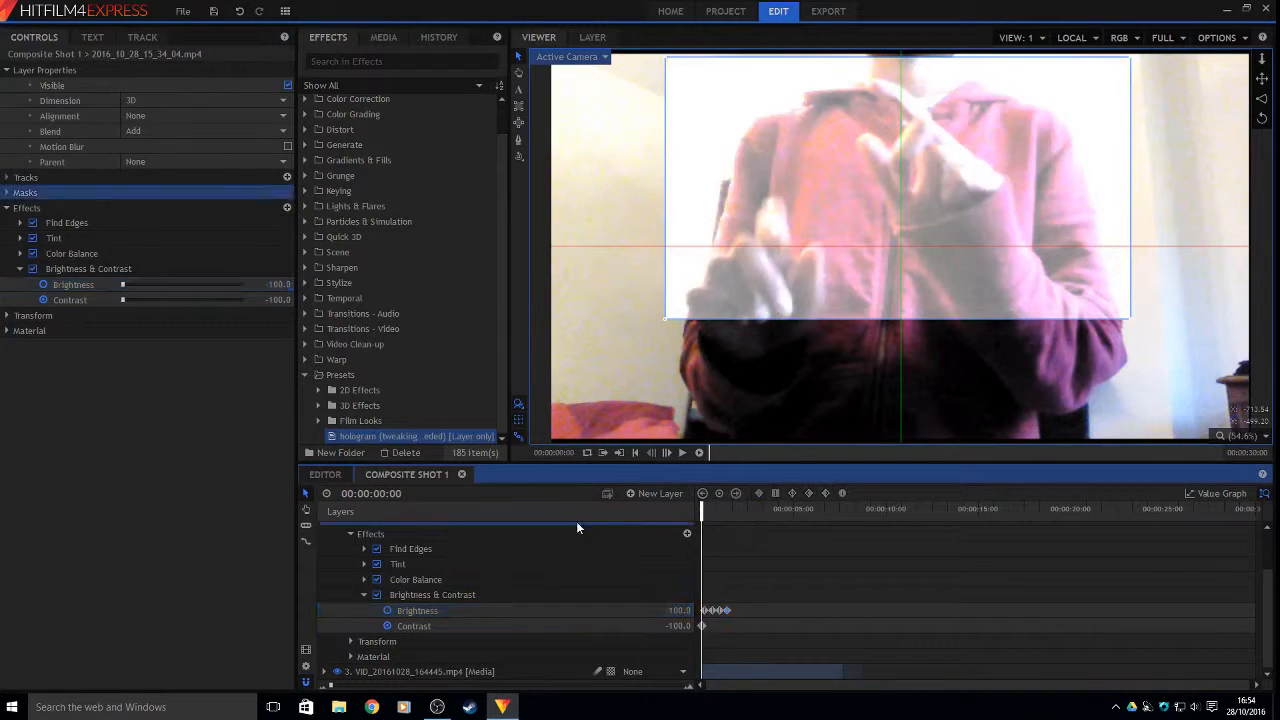
pyautogui.press('space')
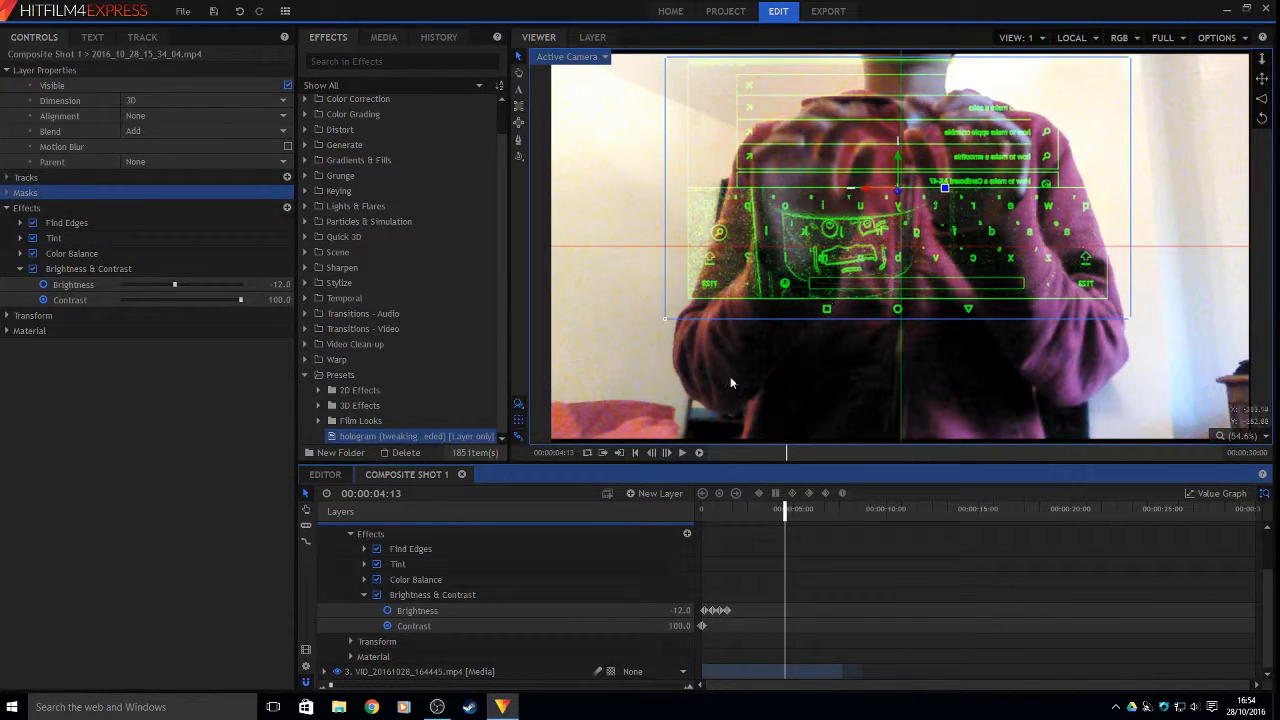
# In the tablet recording layer's Transform properties, keyframe Rotation (Y) at 180 at the start and at 188 at 00:00:00:17
pyautogui.click(346, 536)
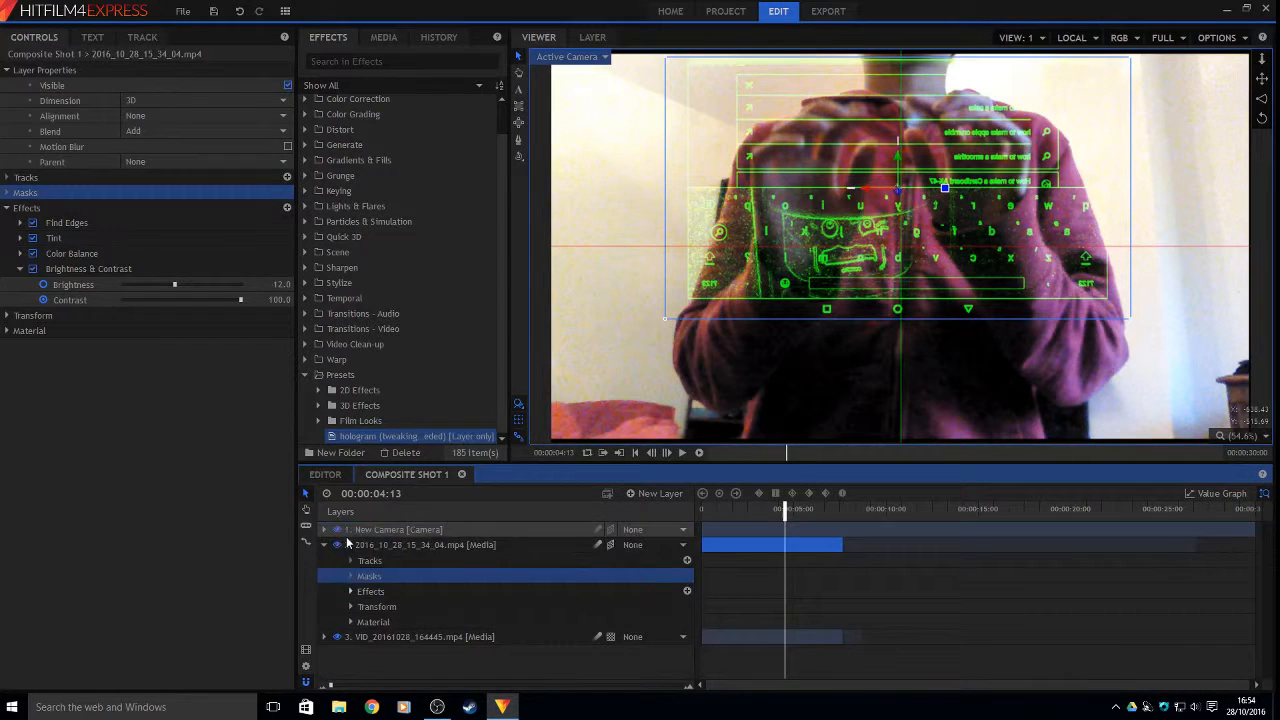
pyautogui.click(350, 607)
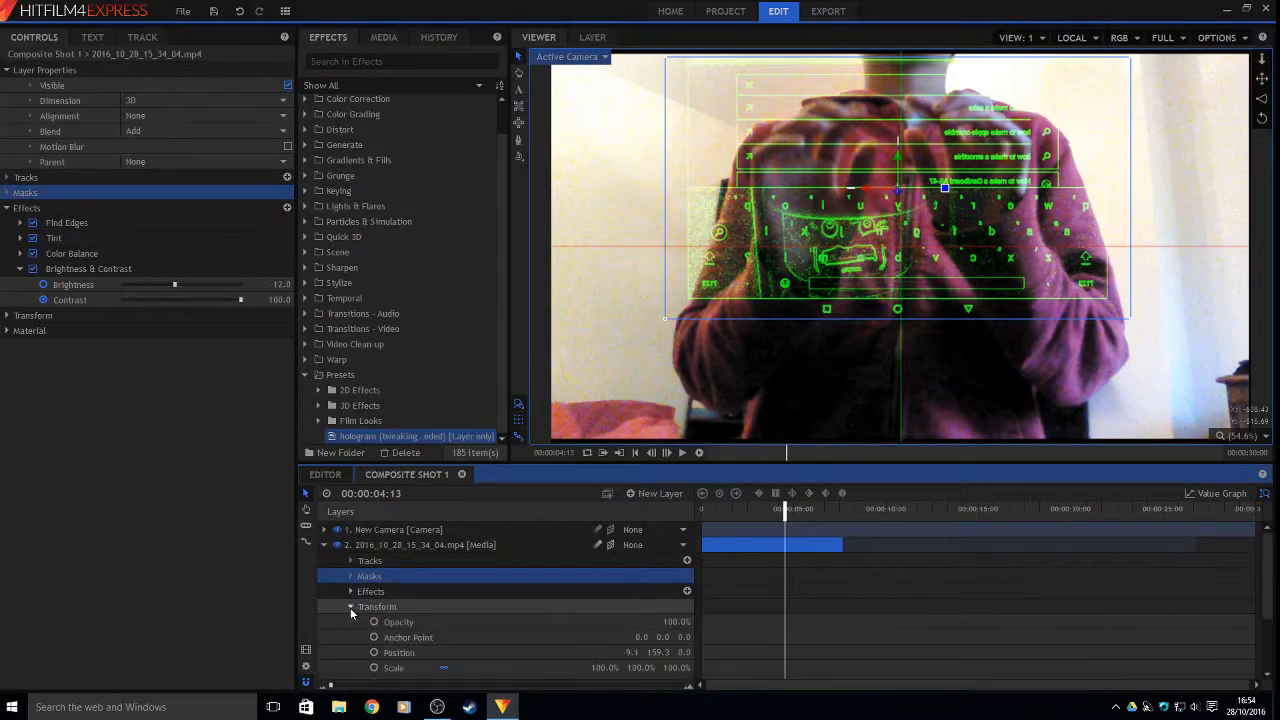
pyautogui.scroll(-3, 359, 602)
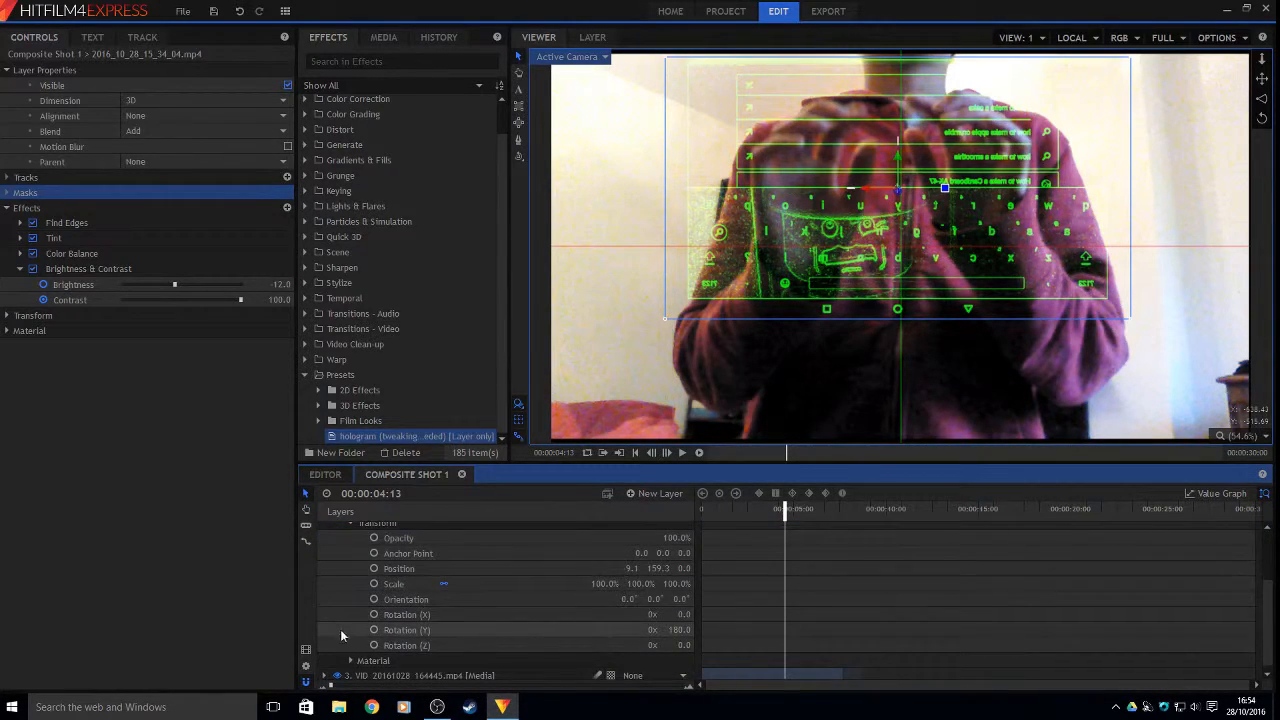
pyautogui.click(374, 630)
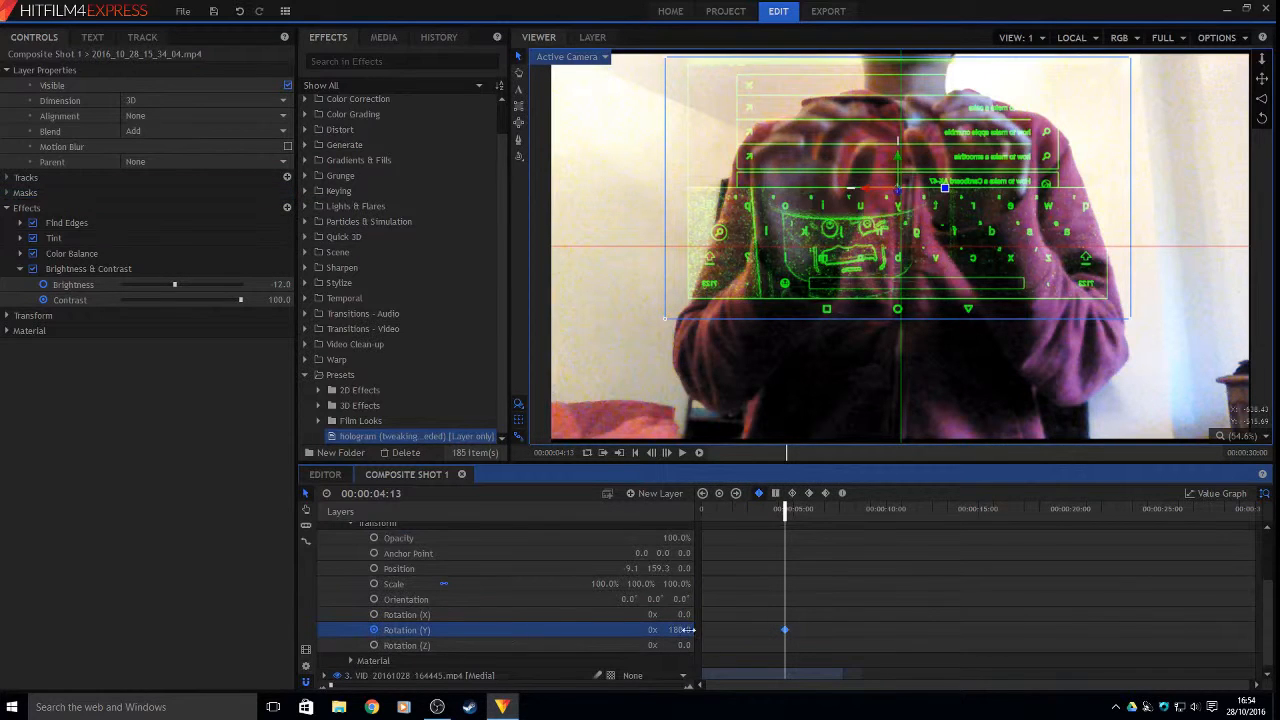
pyautogui.moveTo(785, 632); pyautogui.dragTo(685, 640)
pyautogui.moveTo(768, 516); pyautogui.dragTo(714, 518)
pyautogui.moveTo(680, 631); pyautogui.dragTo(688, 631)
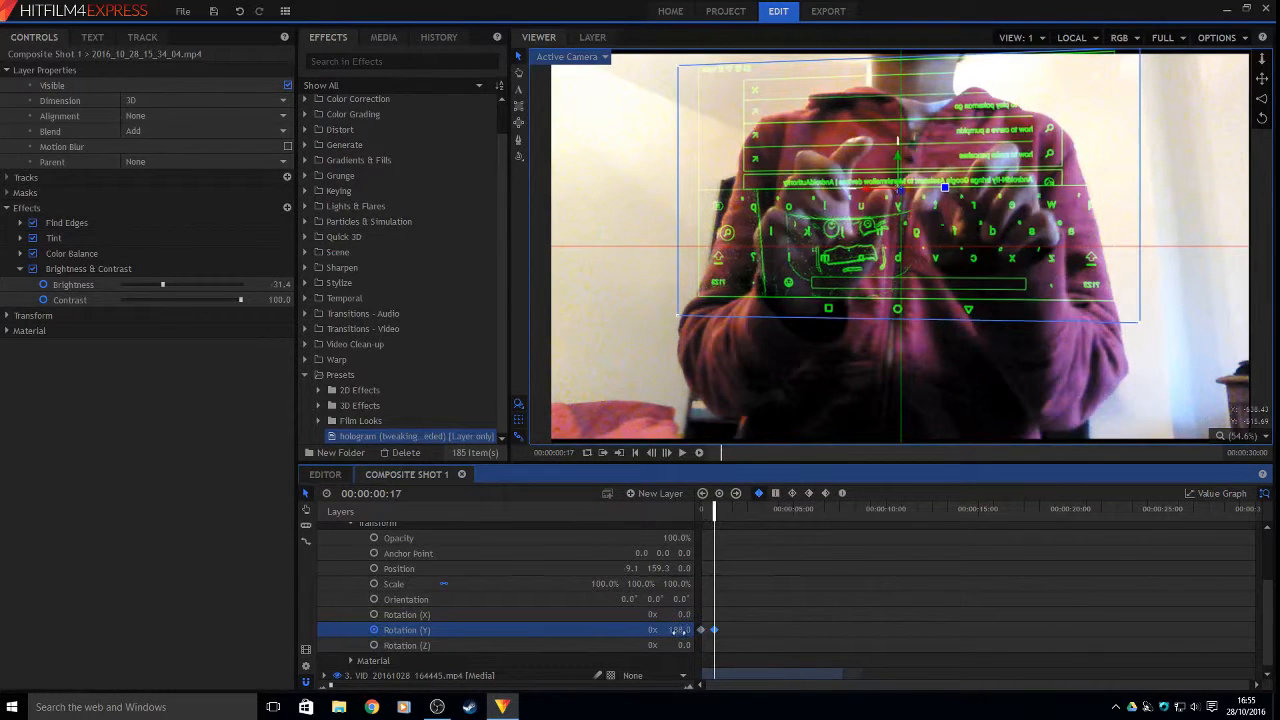
# Keyframe Rotation (Y) at 174 at 00:00:01:23 and return the playhead to the start
pyautogui.press('space')
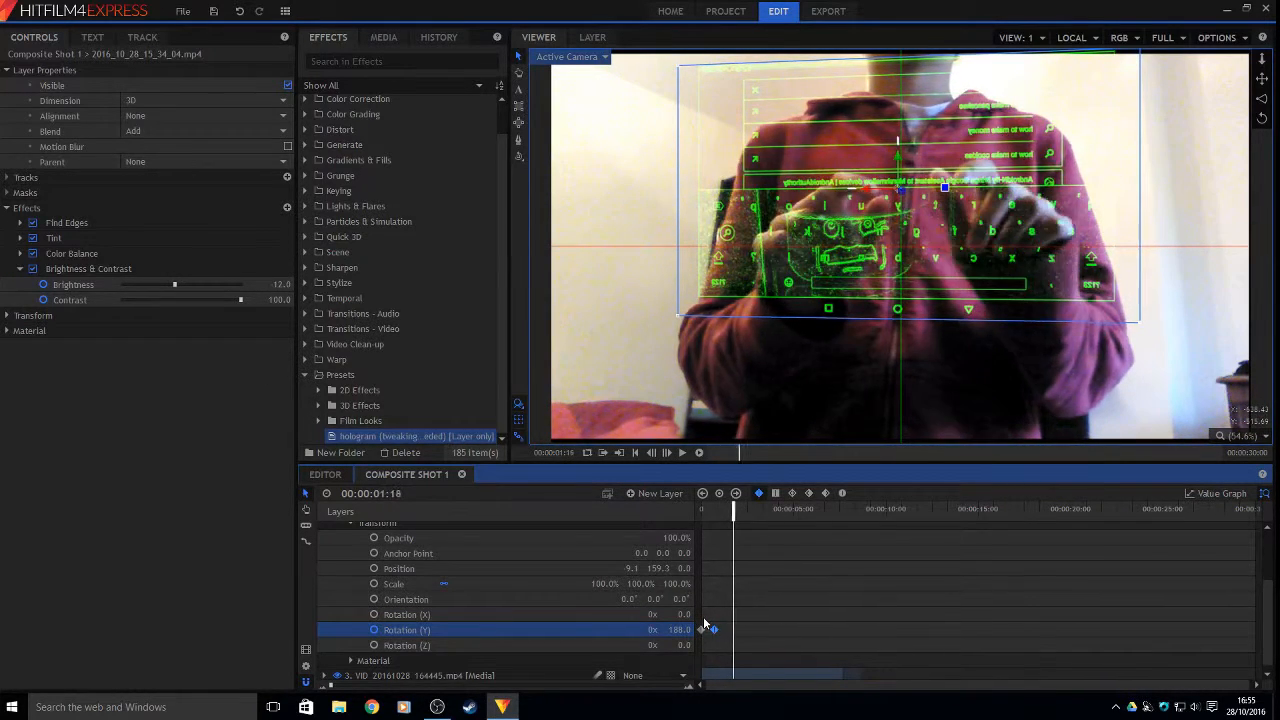
pyautogui.moveTo(678, 630); pyautogui.dragTo(706, 635)
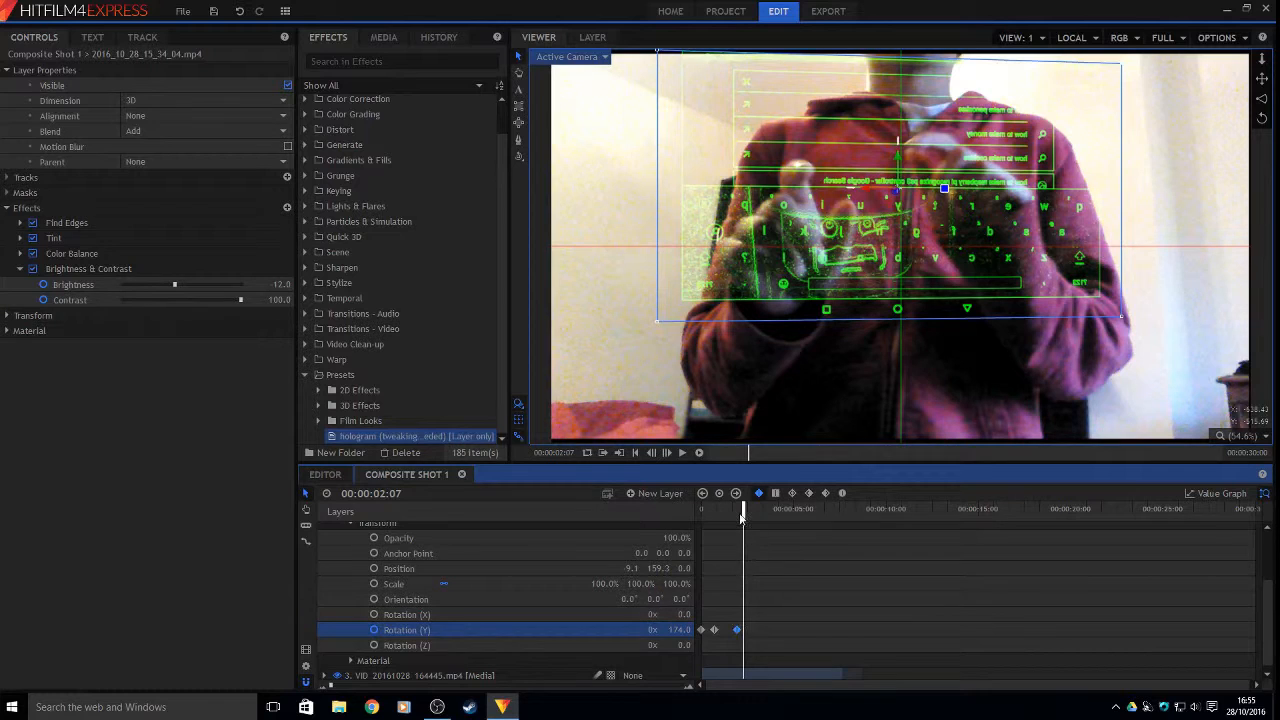
pyautogui.moveTo(744, 512); pyautogui.dragTo(620, 510)
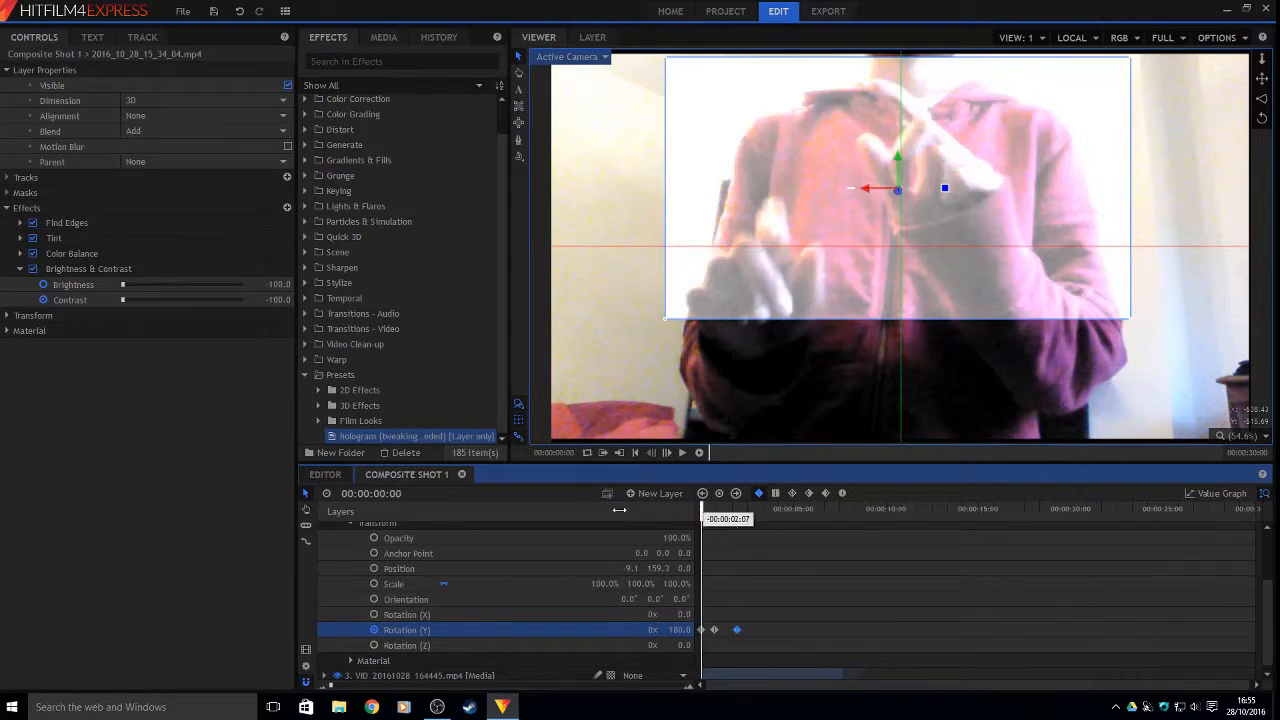
# Enable keyframing for Rotation (X) and Rotation (Z) at the start, and keyframe them at 6 and 7 at 00:00:00:17
pyautogui.click(374, 614)
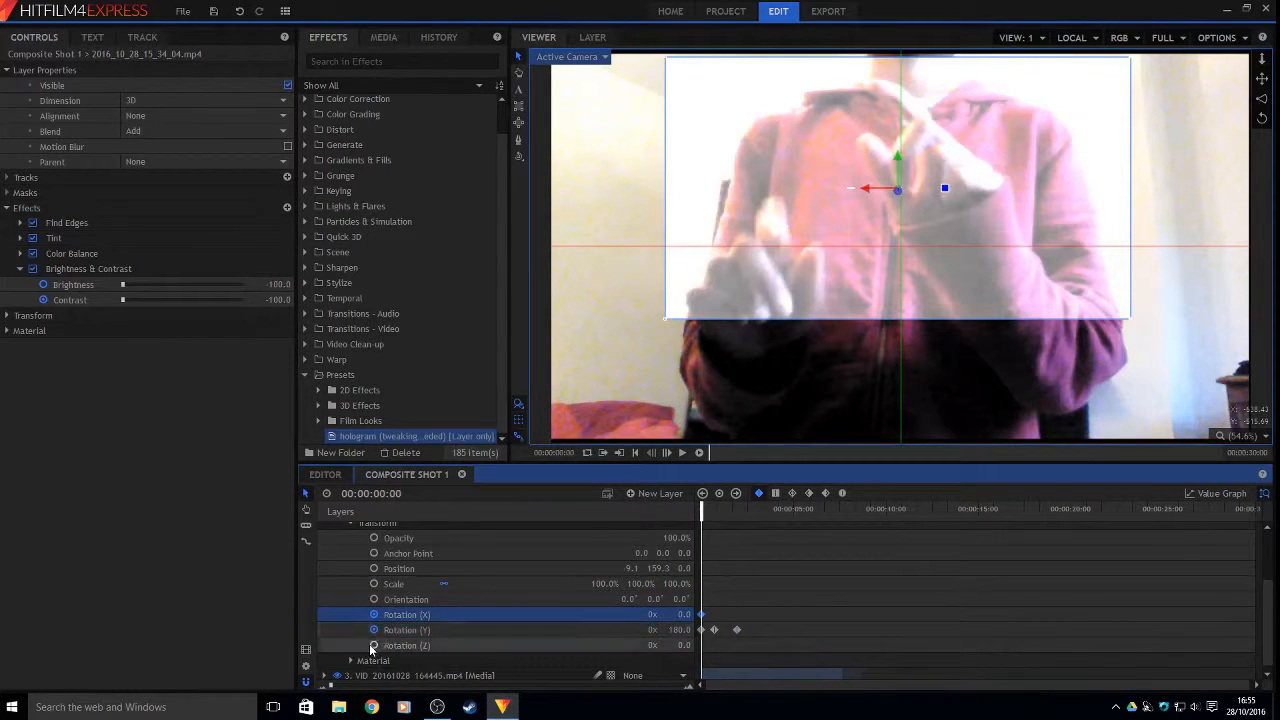
pyautogui.click(374, 645)
pyautogui.press('space')
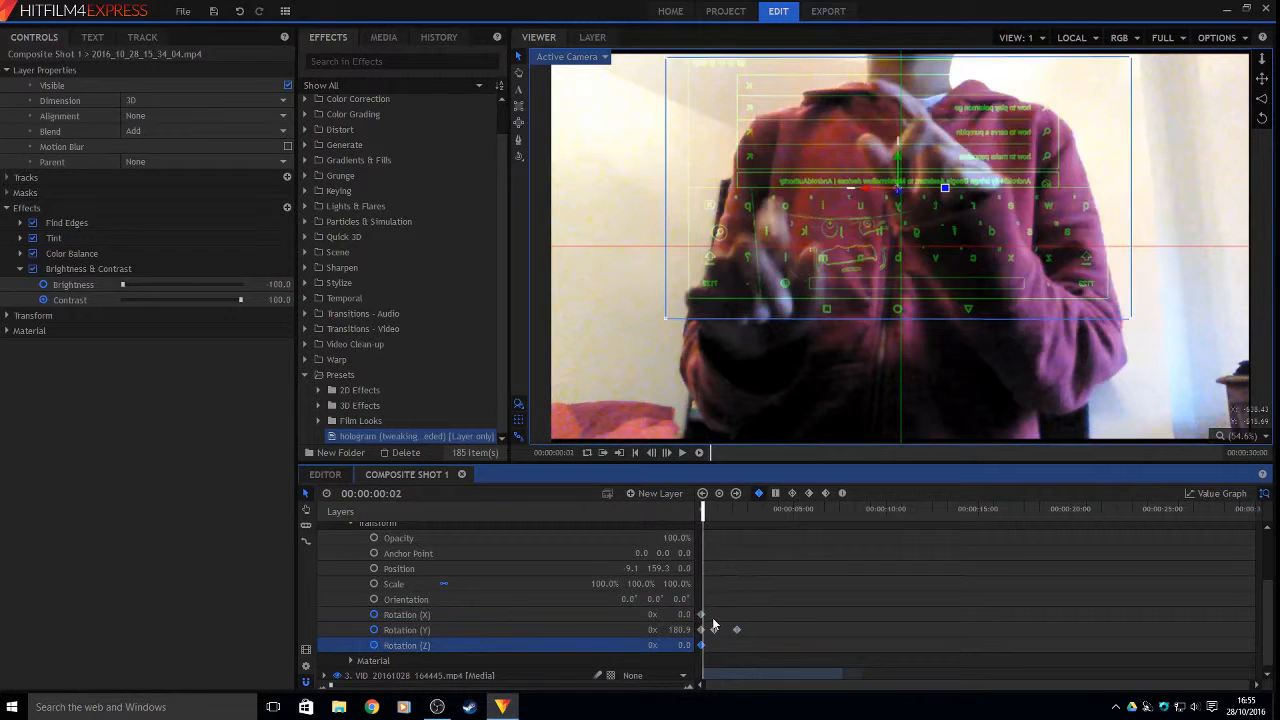
pyautogui.click(715, 630)
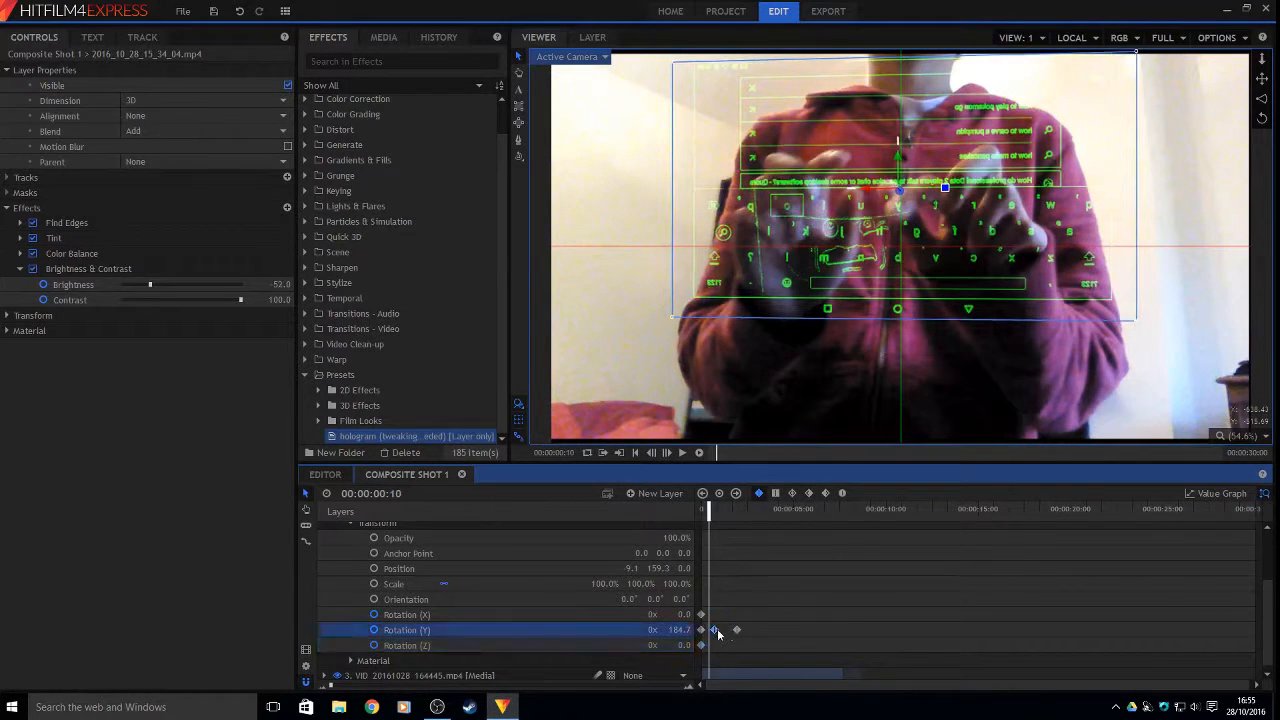
pyautogui.click(735, 496)
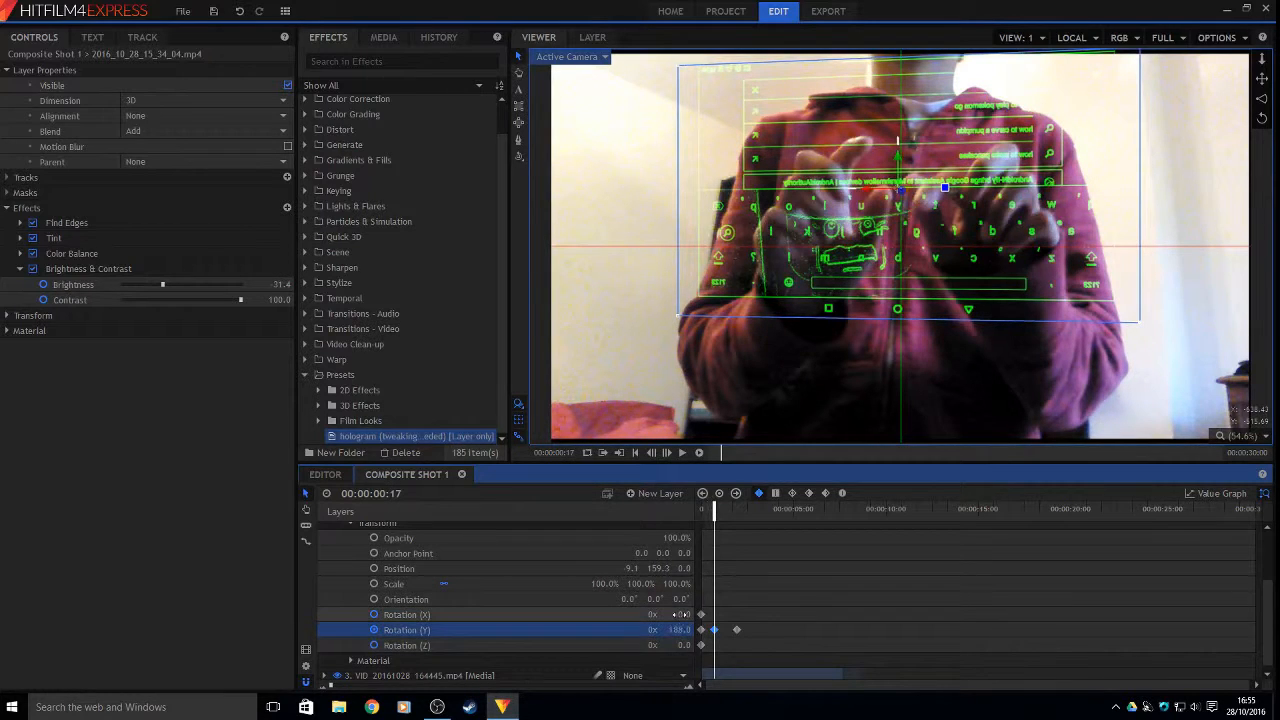
pyautogui.moveTo(683, 615); pyautogui.dragTo(690, 645)
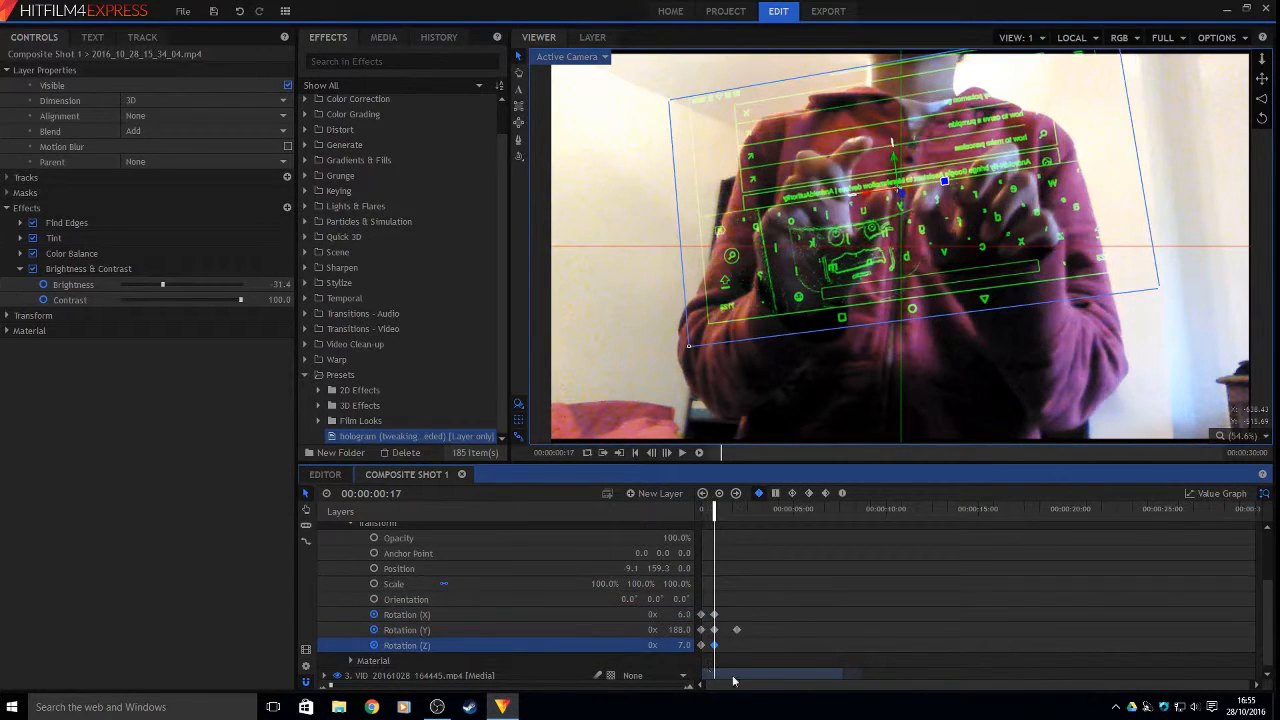
# At the 00:00:01:23 Rotation (Y) keyframe, keyframe Rotation (X) at -5 and Rotation (Z) at -7
pyautogui.click(737, 630)
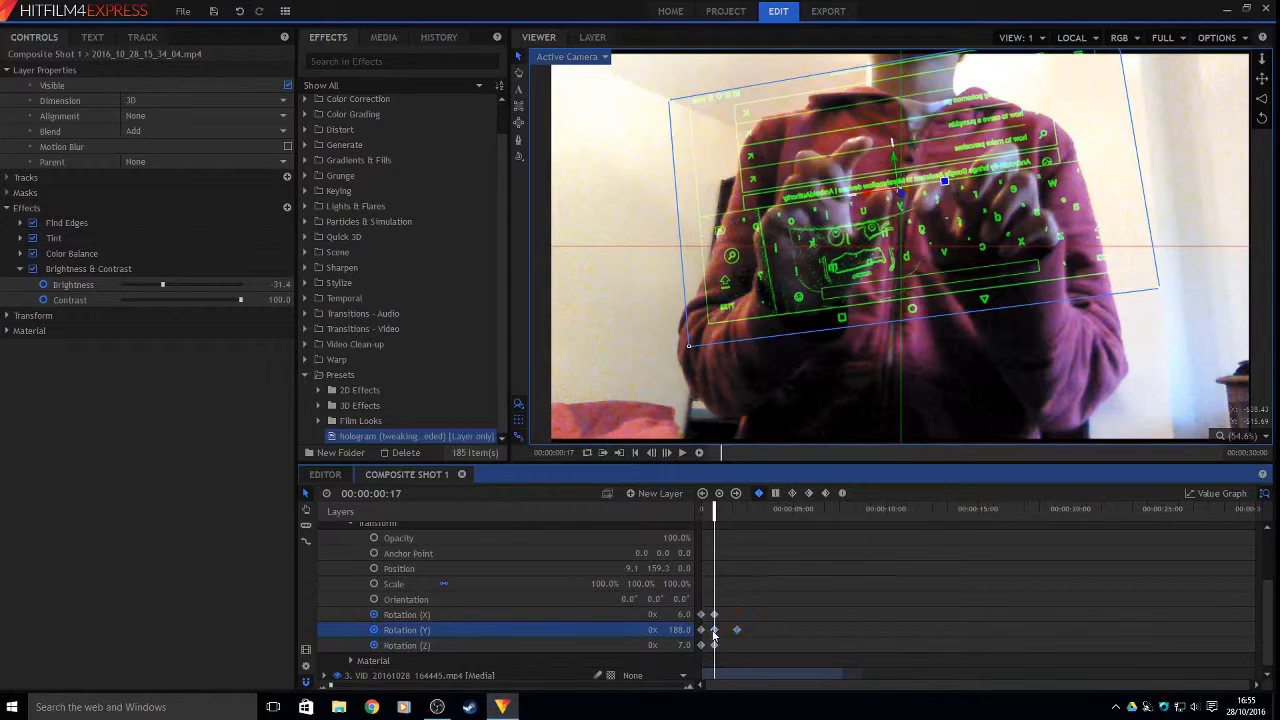
pyautogui.click(738, 498)
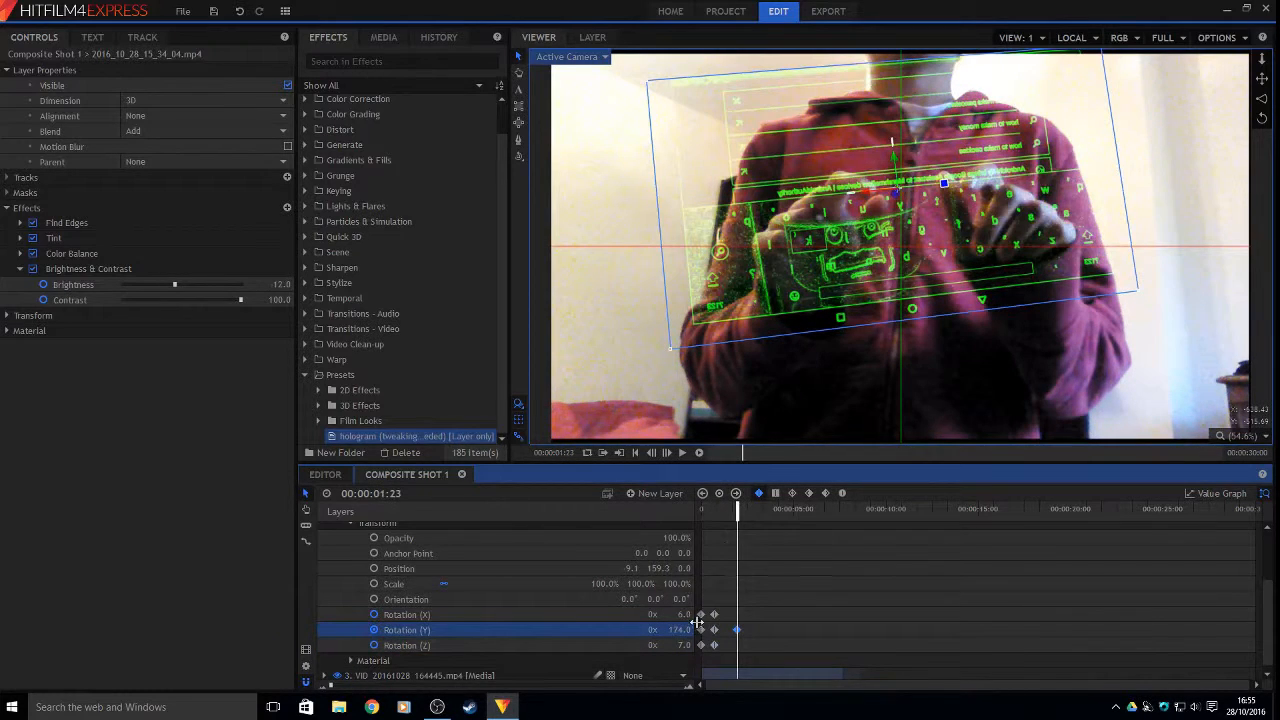
pyautogui.moveTo(683, 646)
pyautogui.mouseDown()
pyautogui.moveTo(658, 646)
pyautogui.moveTo(695, 614)
pyautogui.moveTo(685, 645)
pyautogui.mouseUp()
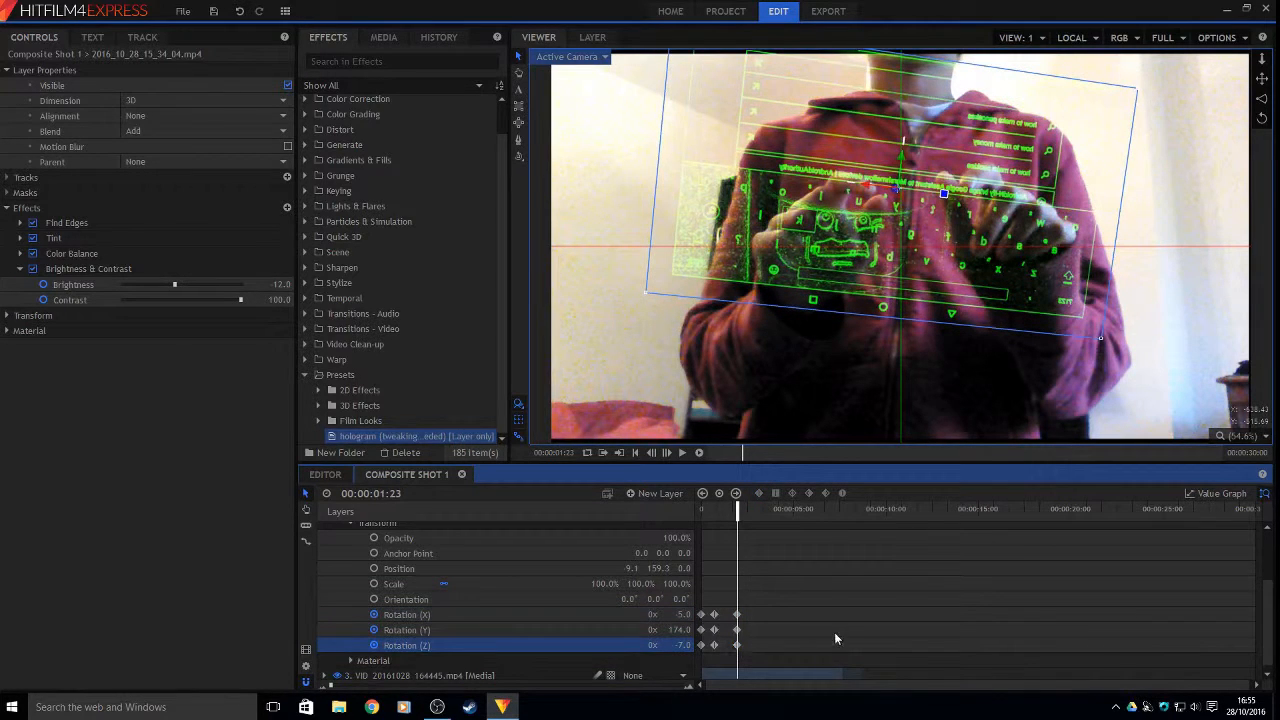
# Set both Rotation (Z) and Rotation (X) to -1 at 00:00:01:23
pyautogui.click(680, 645)
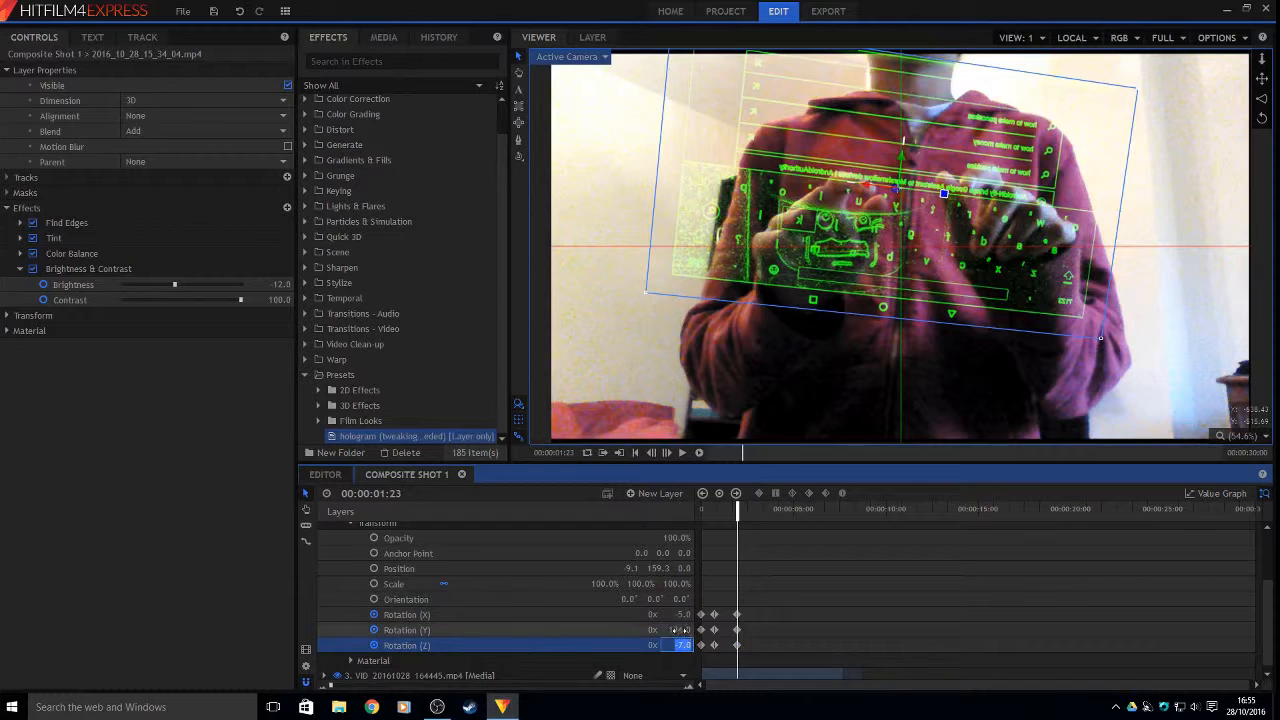
pyautogui.press('BackSpace')
pyautogui.write('-1')
pyautogui.press('Return')
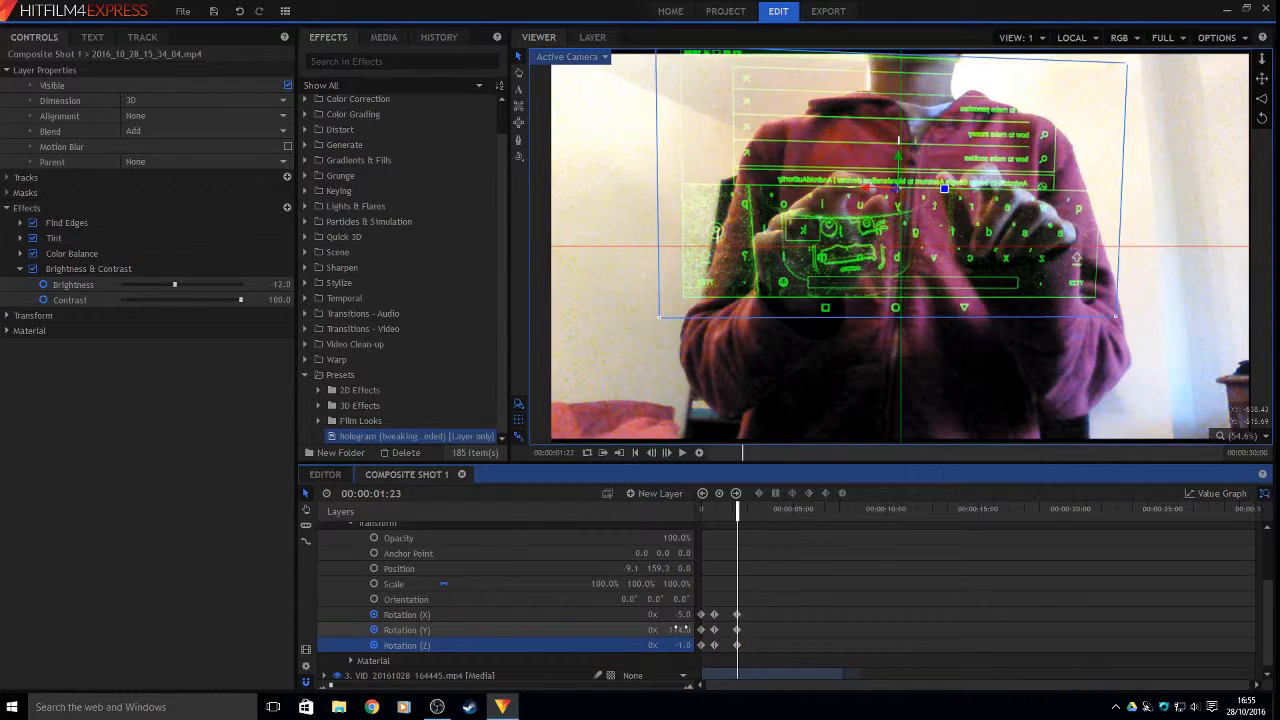
pyautogui.click(682, 614)
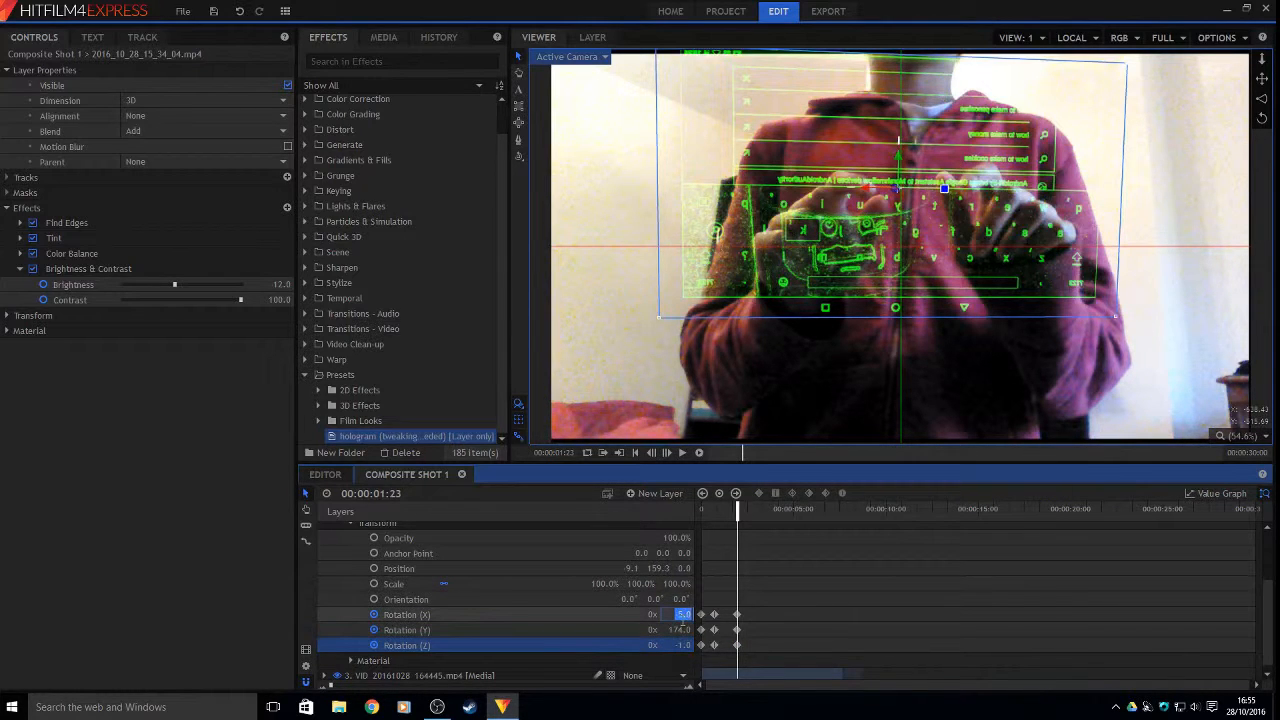
pyautogui.write('-1')
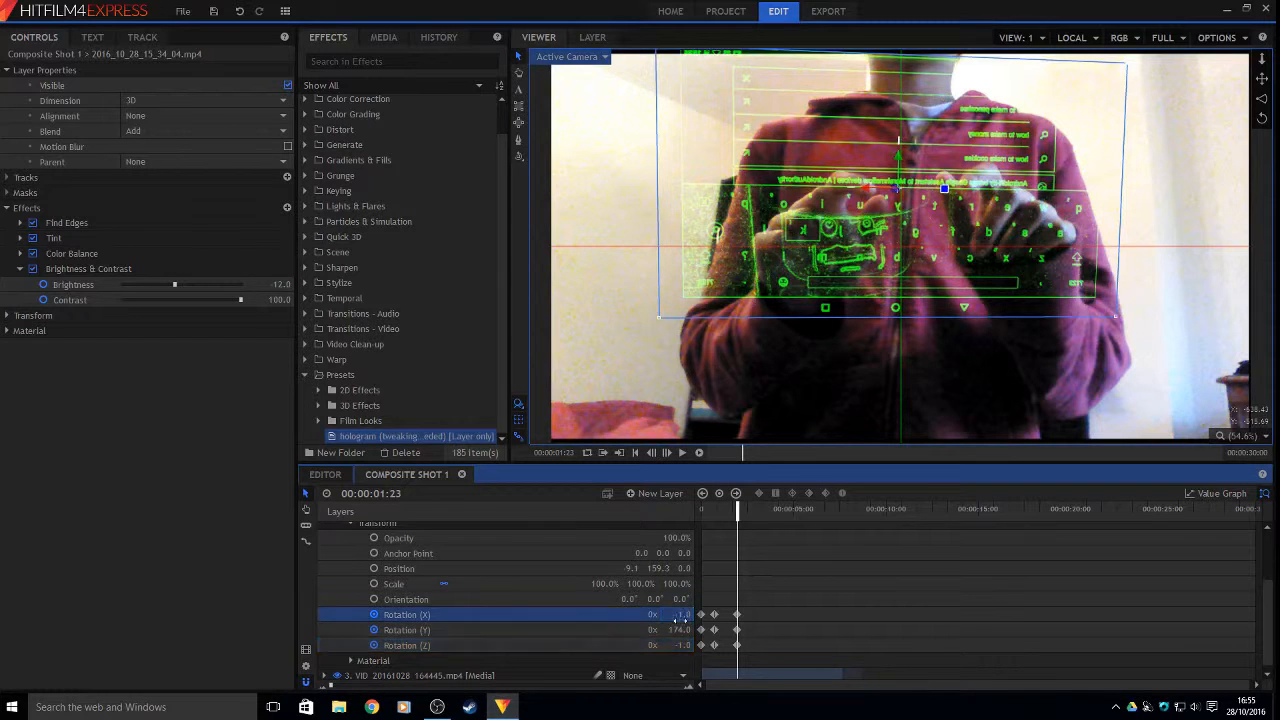
pyautogui.press('Return')
# Set Rotation (X) and Rotation (Z) to 2 at 00:00:00:17 and play the animation from the start to about 00:00:04:04
pyautogui.click(713, 616)
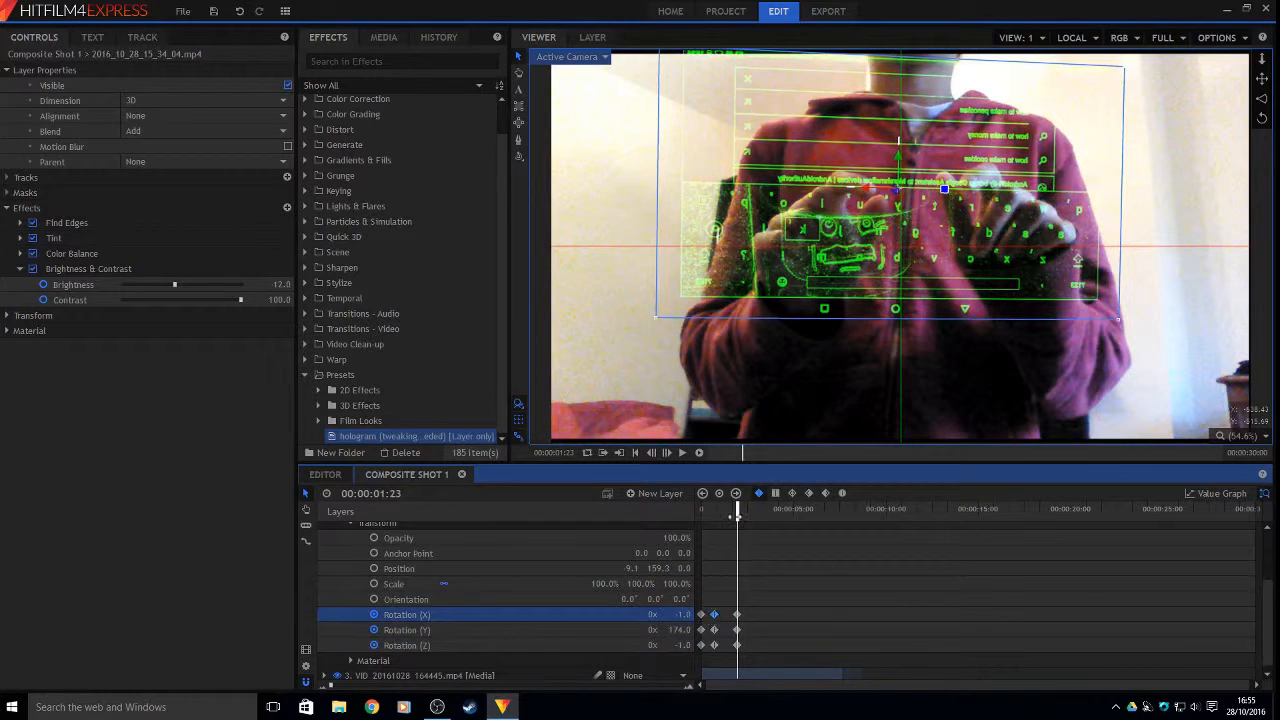
pyautogui.moveTo(736, 515); pyautogui.dragTo(714, 510)
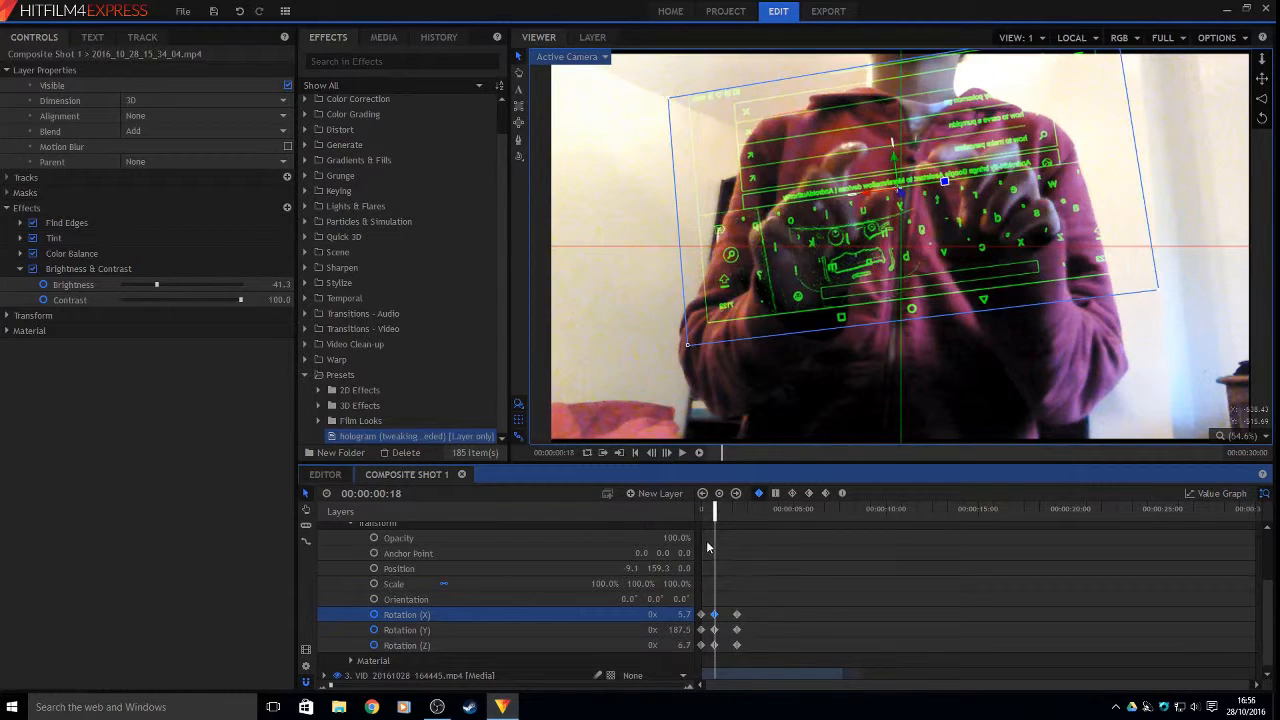
pyautogui.press('Left')
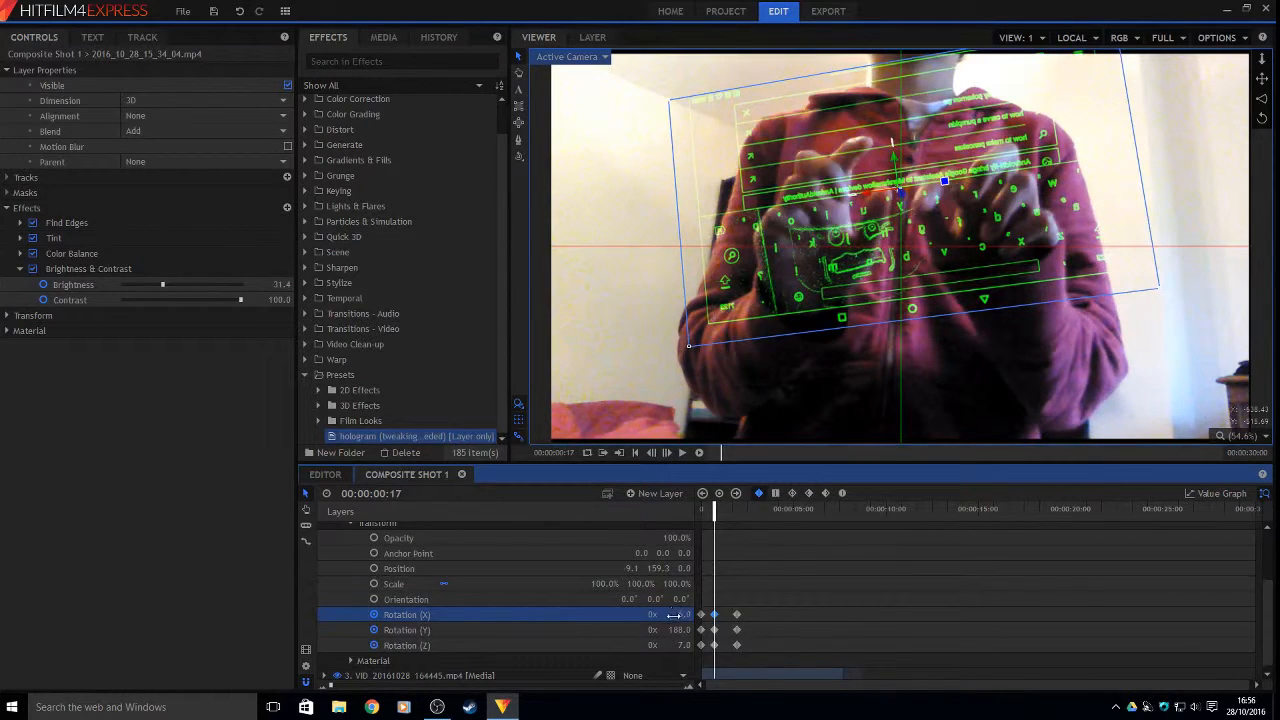
pyautogui.click(681, 615)
pyautogui.write('2')
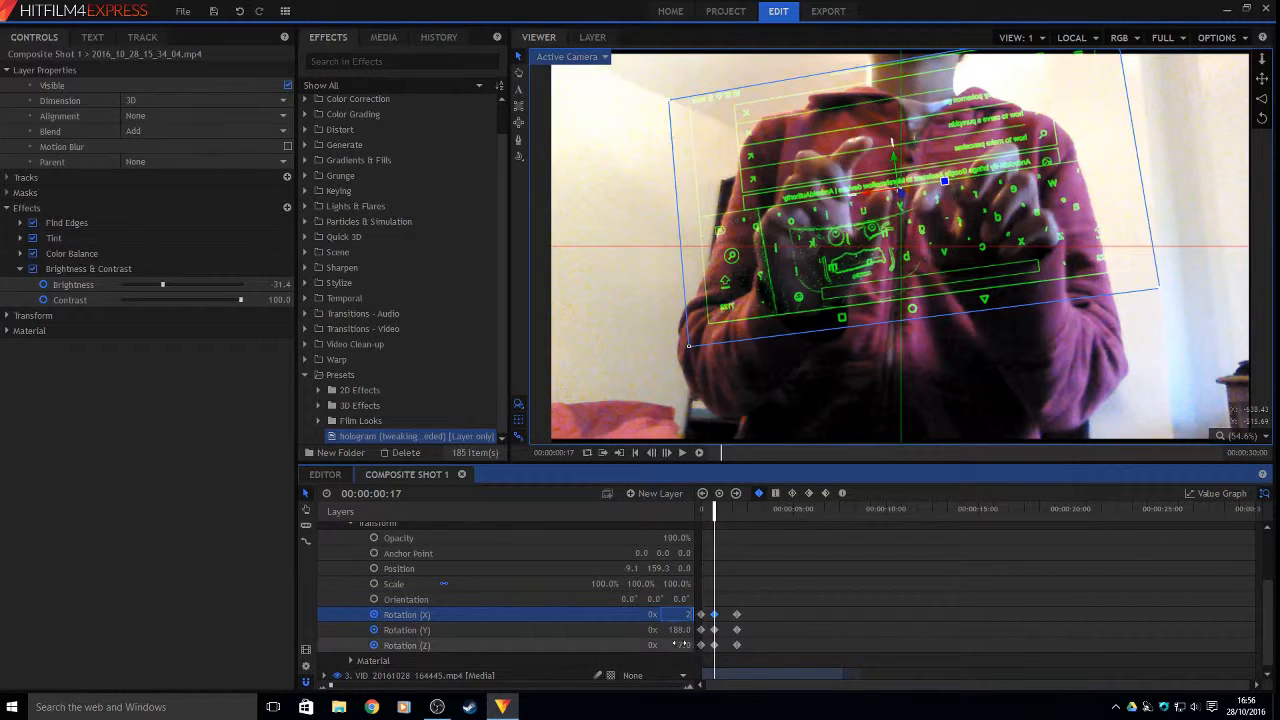
pyautogui.press('Return')
pyautogui.click(680, 645)
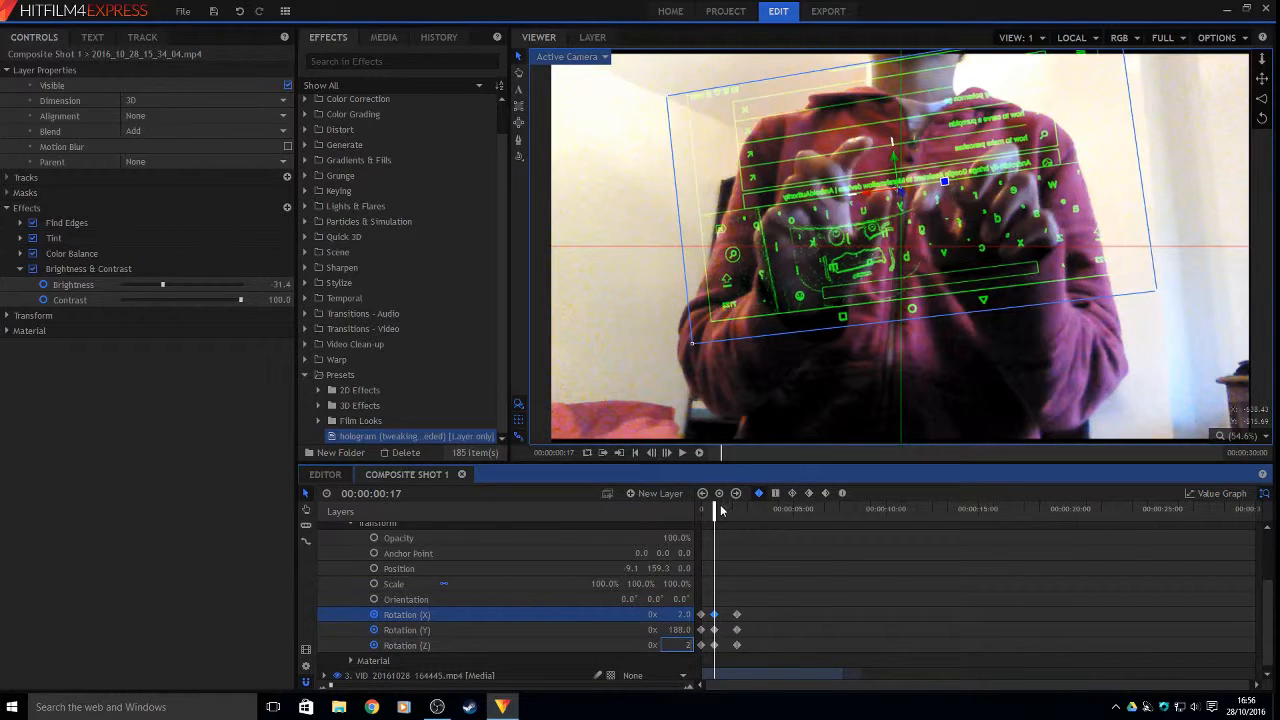
pyautogui.press('Return')
pyautogui.moveTo(715, 508); pyautogui.dragTo(669, 513)
pyautogui.press('space')
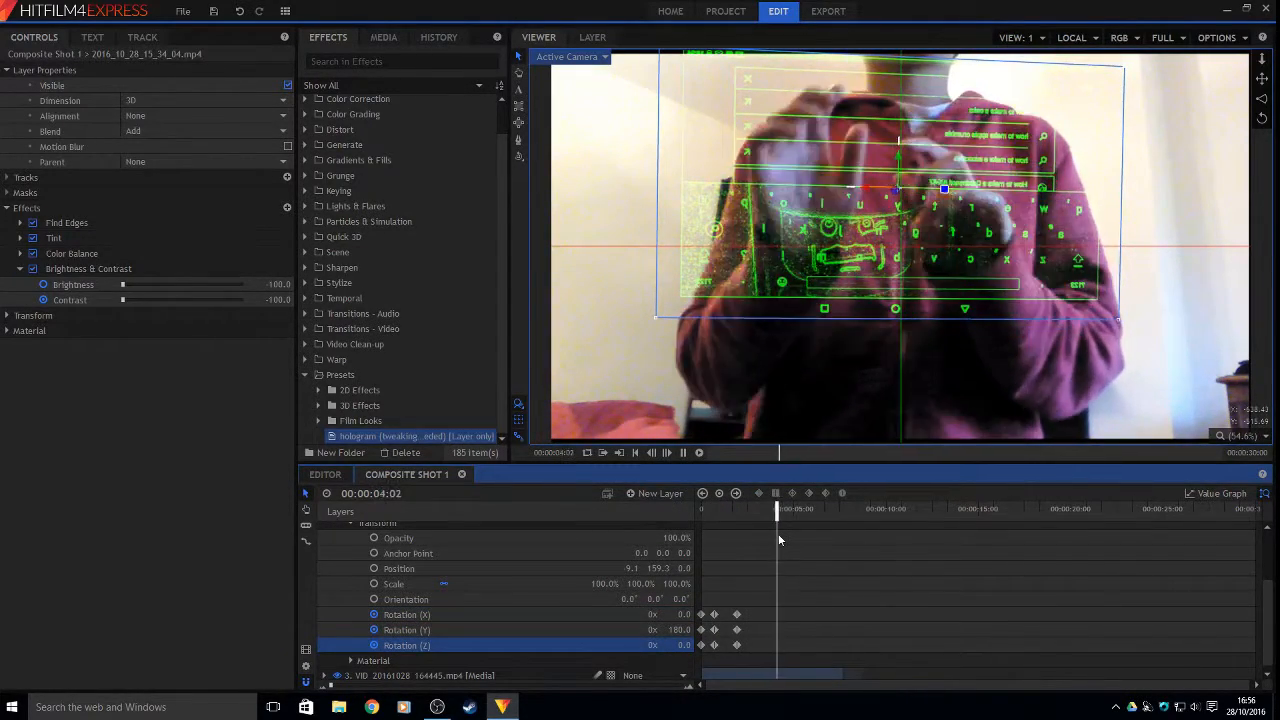
pyautogui.press('space')
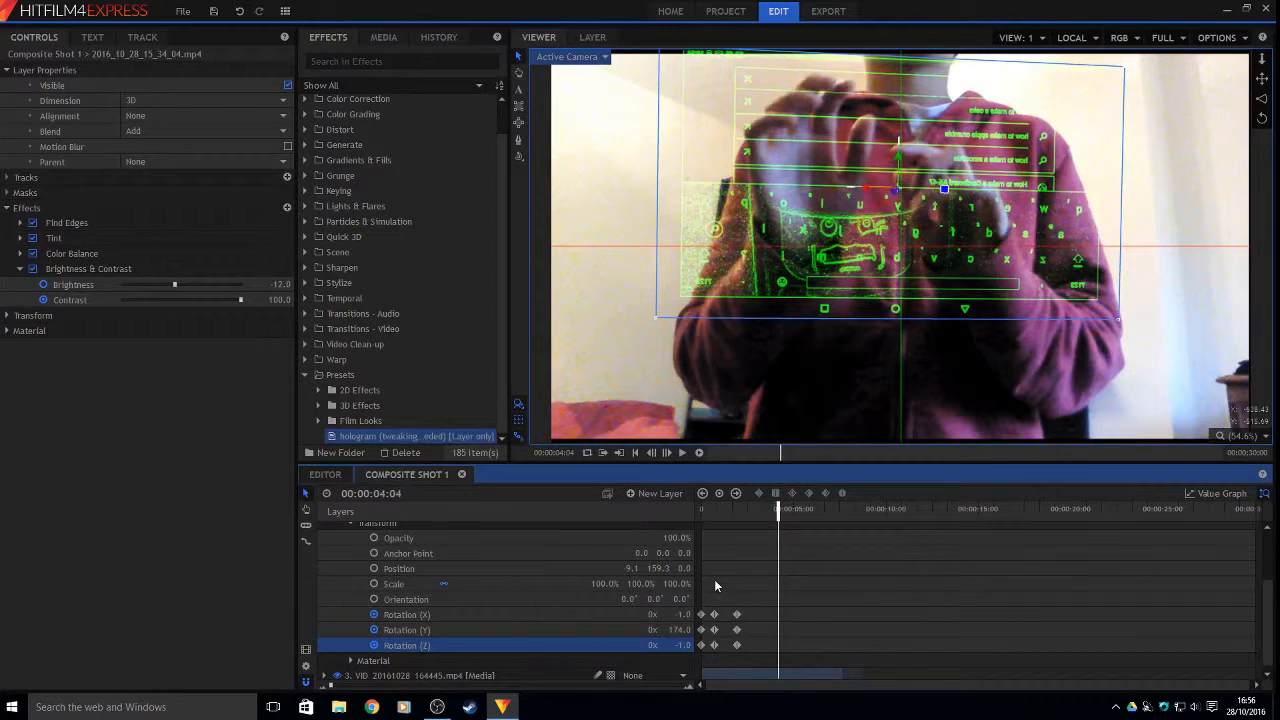
# Copy the three rotation keyframes from 00:00:00:17 to 00:00:04:04 and play back the animation
pyautogui.moveTo(715, 584); pyautogui.dragTo(713, 646)
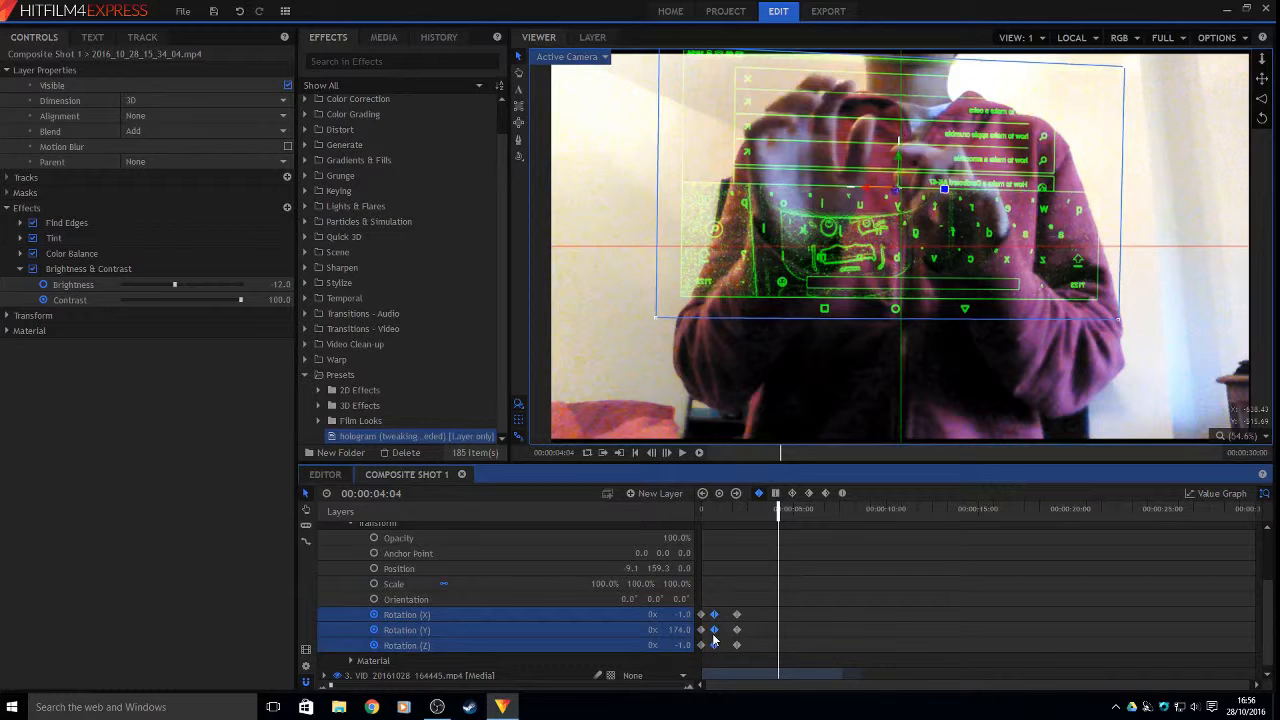
pyautogui.rightClick(780, 645)
pyautogui.click(783, 658)
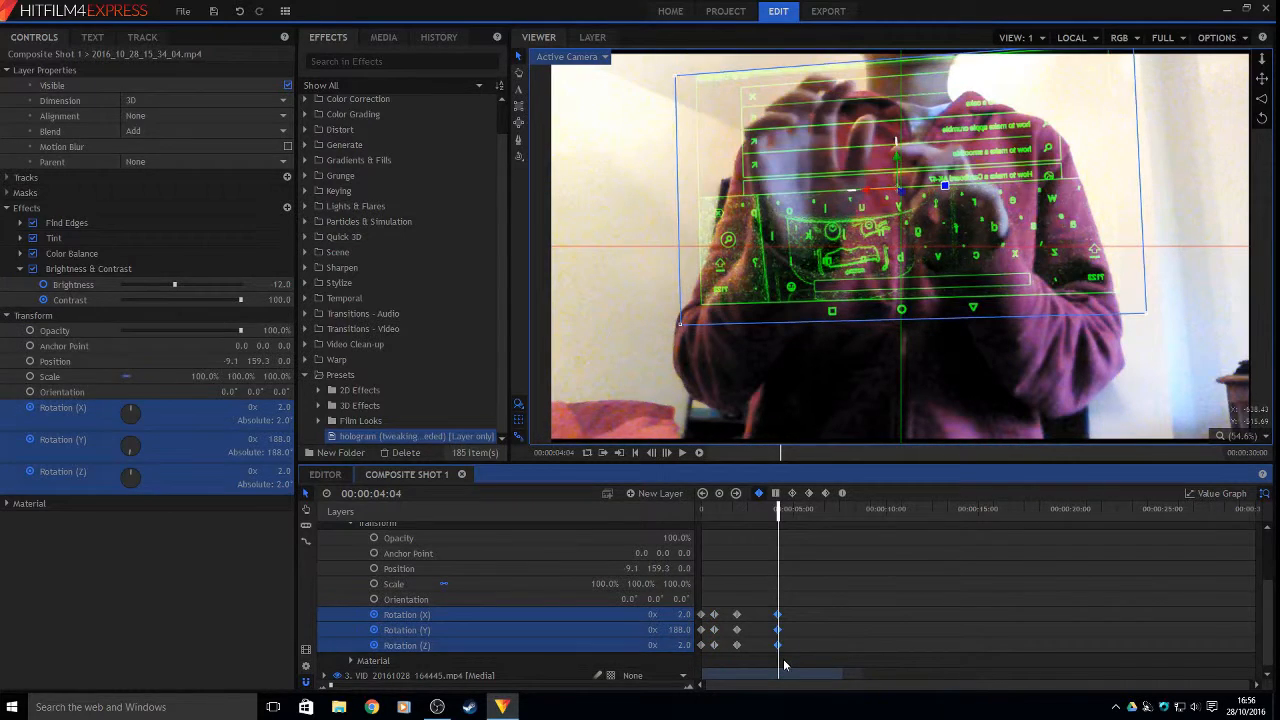
pyautogui.click(708, 512)
pyautogui.press('space')
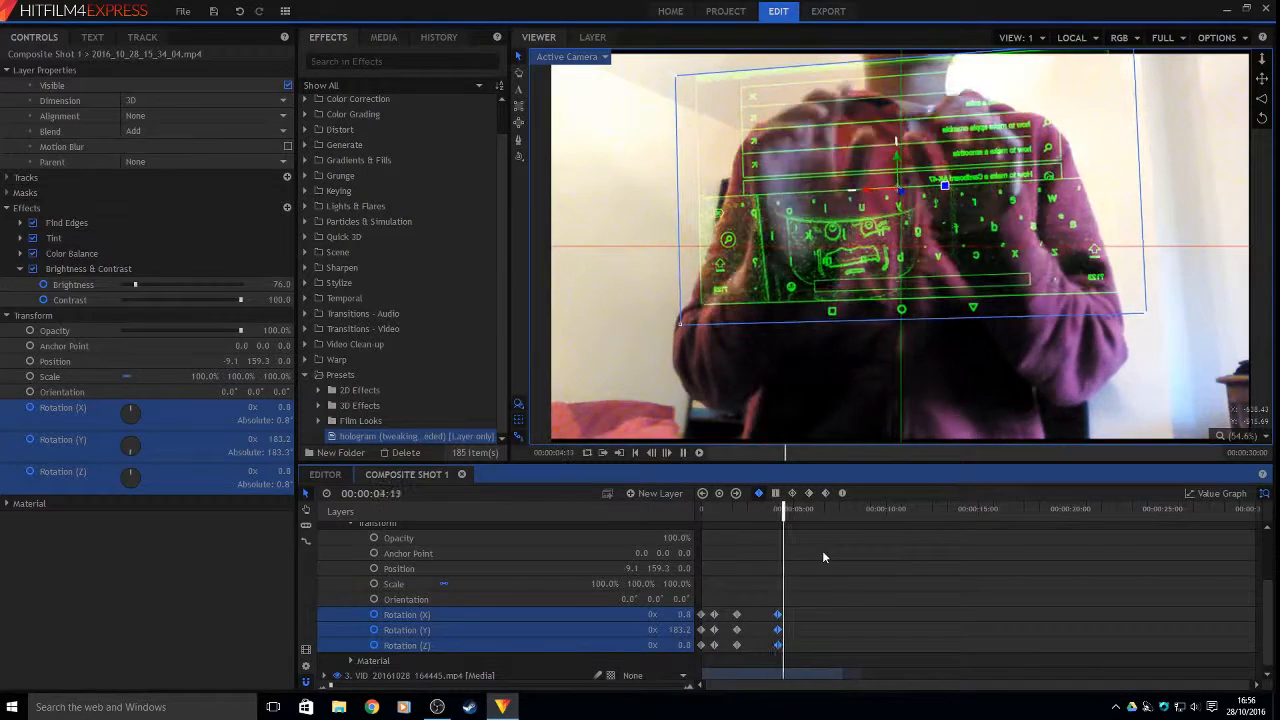
pyautogui.press('space')
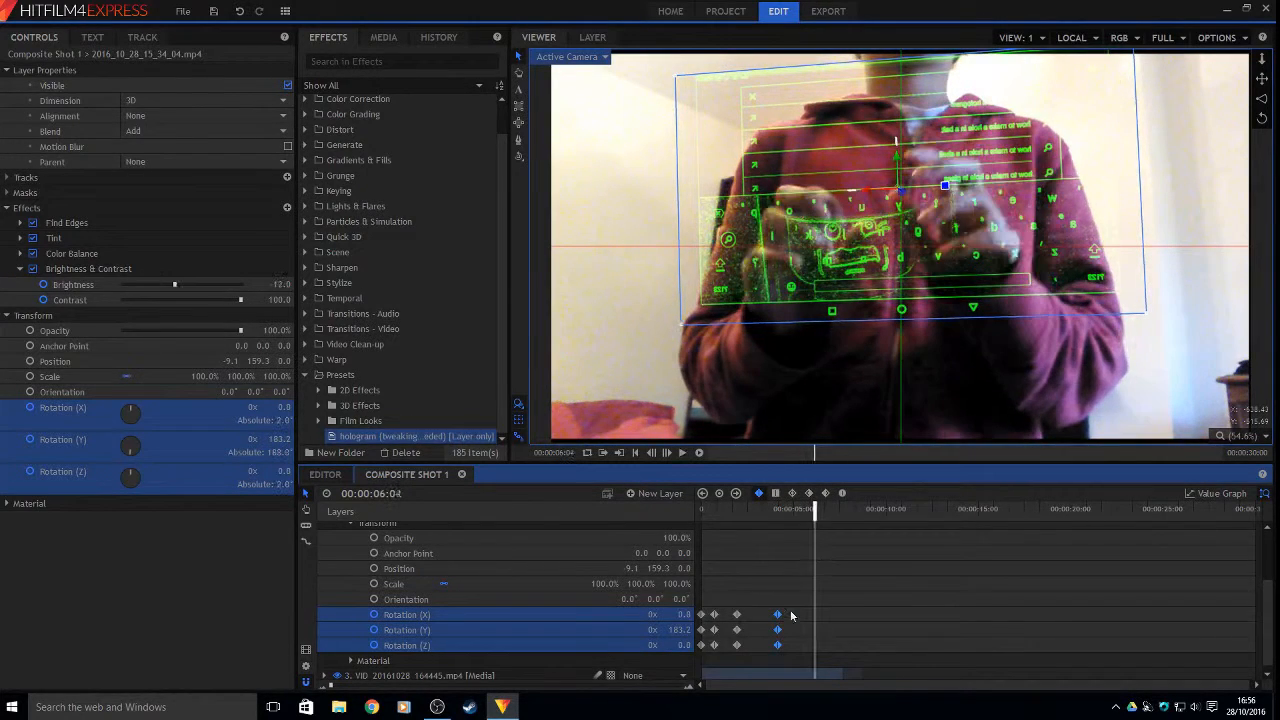
# Copy the three rotation keyframes from 00:00:01:23 to 00:00:06:04 and play the animation from near the start
pyautogui.moveTo(740, 603); pyautogui.dragTo(734, 656)
pyautogui.click(812, 640)
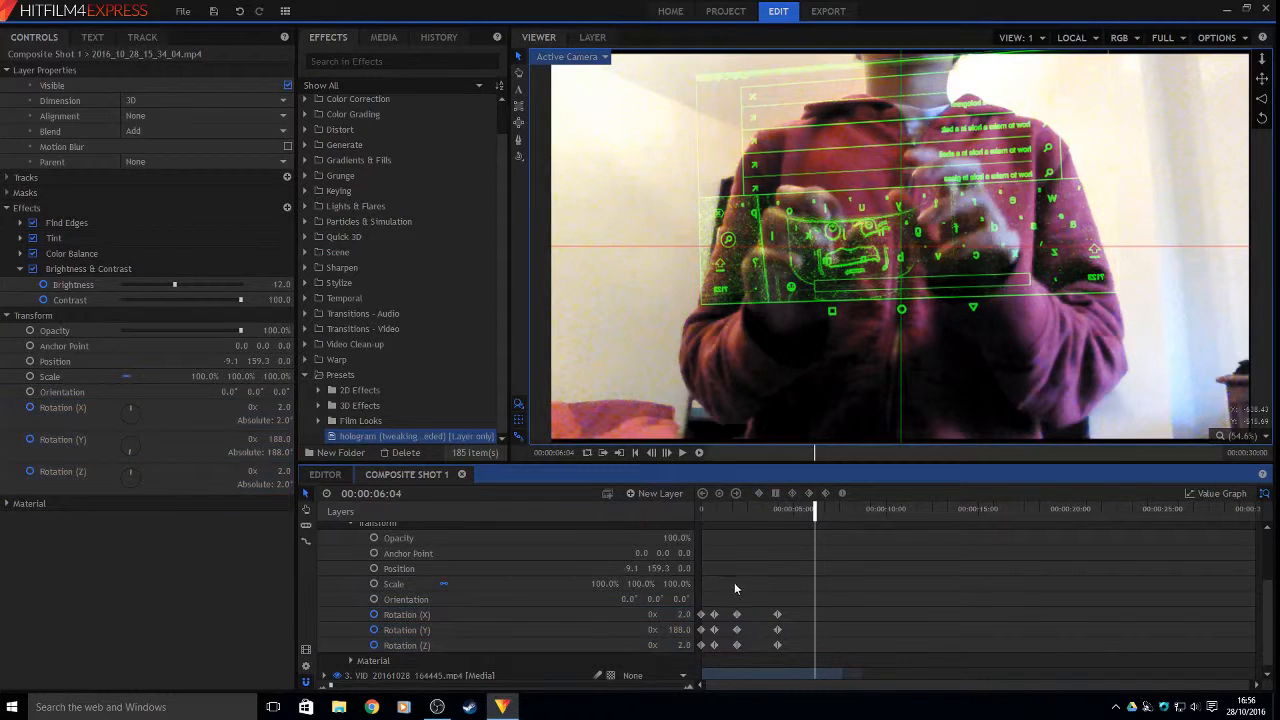
pyautogui.moveTo(738, 589); pyautogui.dragTo(731, 650)
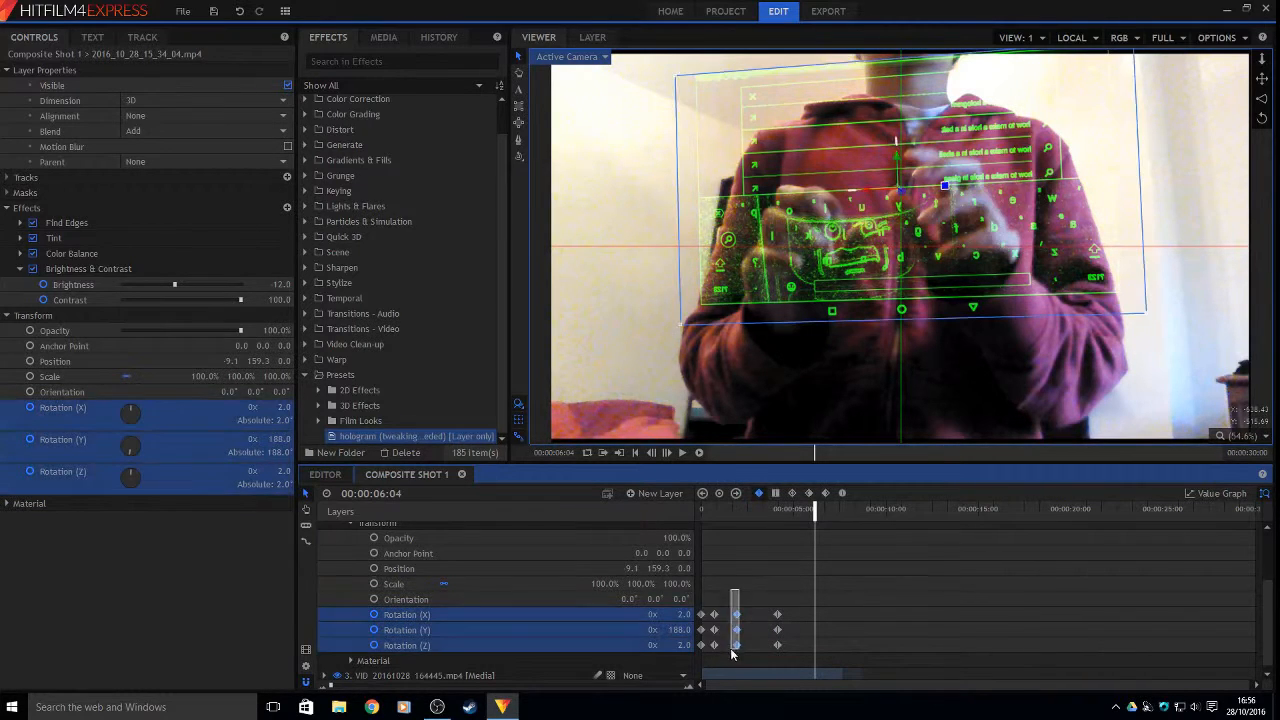
pyautogui.rightClick(816, 641)
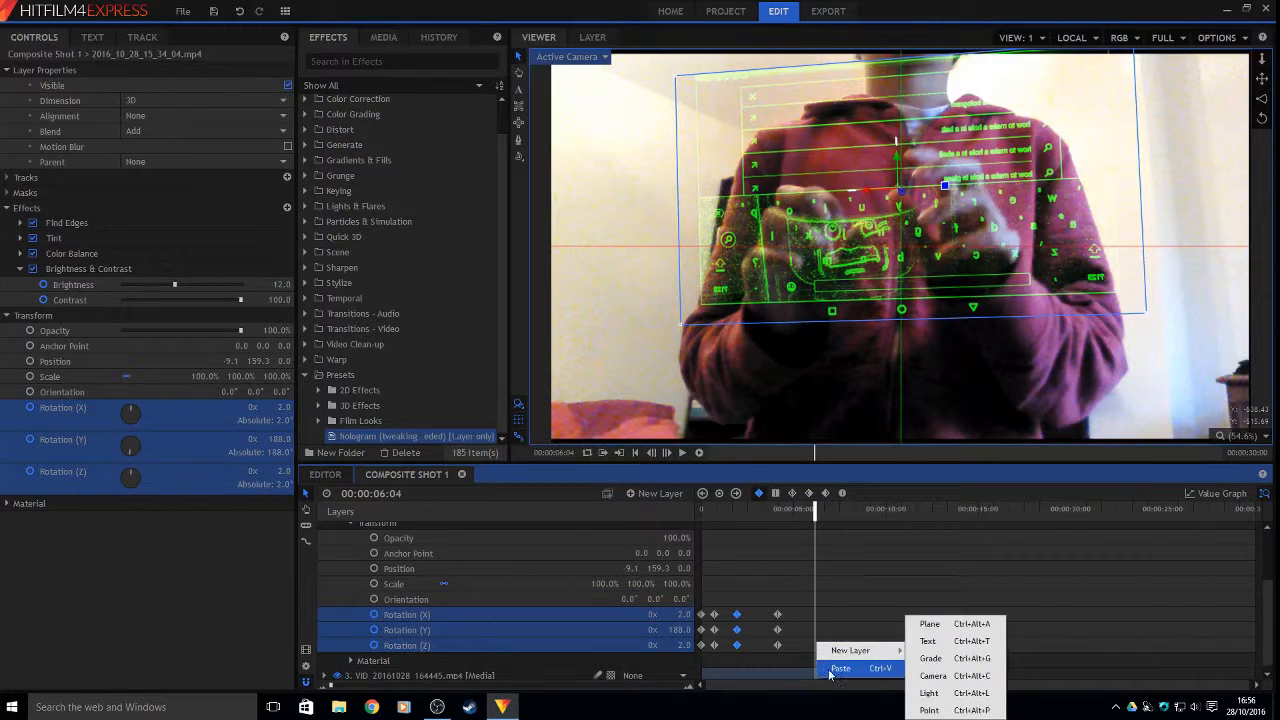
pyautogui.click(840, 669)
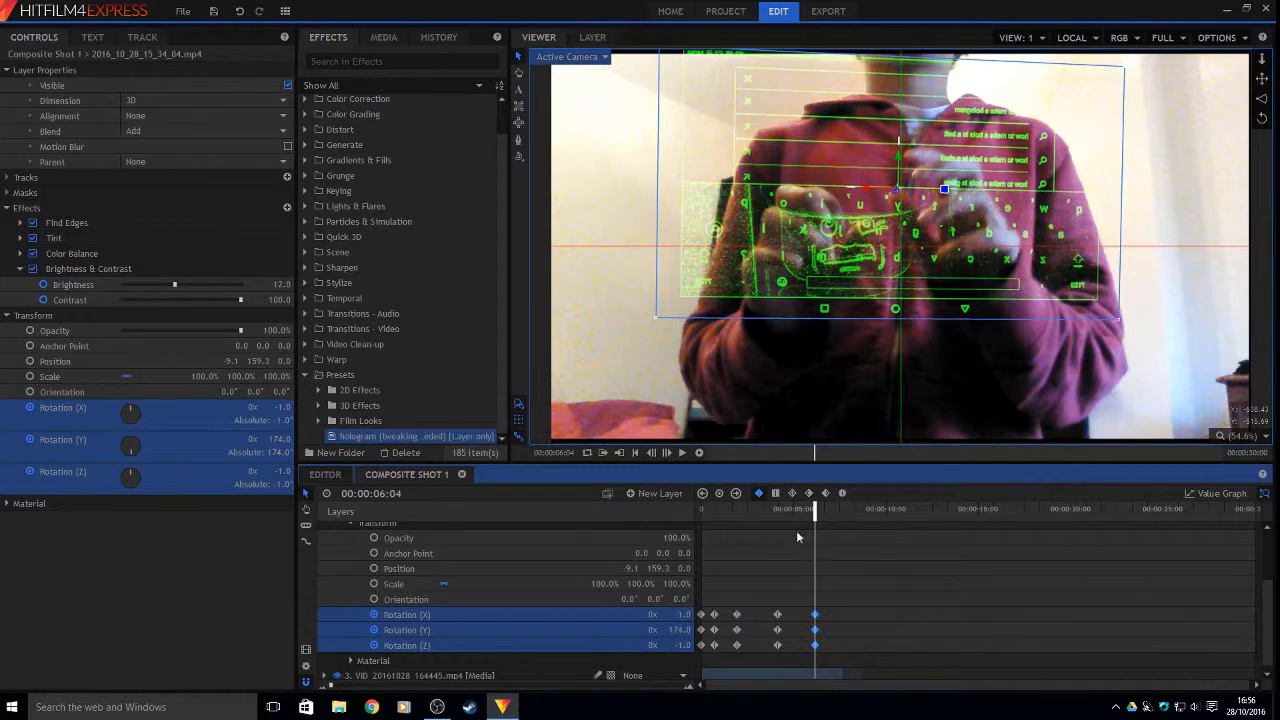
pyautogui.click(709, 512)
pyautogui.press('space')
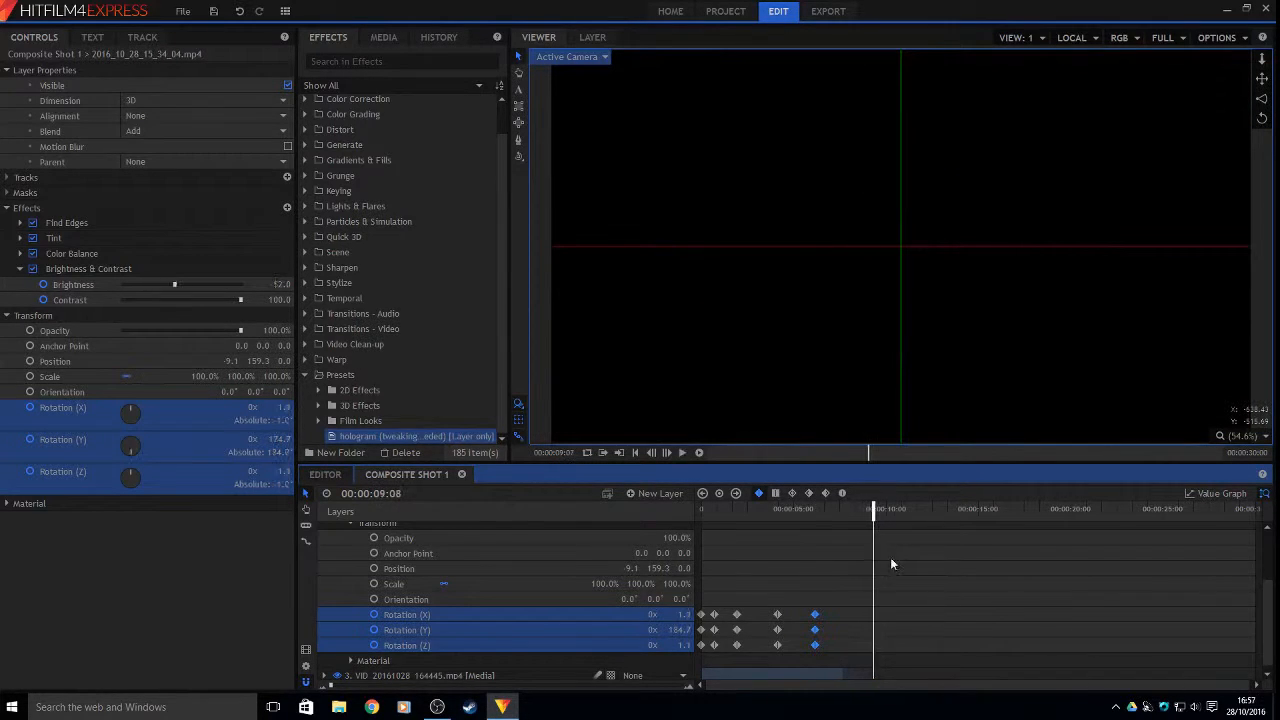
pyautogui.press('space')
# Expand the tablet layer's Brightness & Contrast effect and paste a copy of its four Brightness keyframes shortly after the originals
pyautogui.scroll(3, 835, 575)
pyautogui.scroll(3, 835, 581)
pyautogui.scroll(-2, 770, 584)
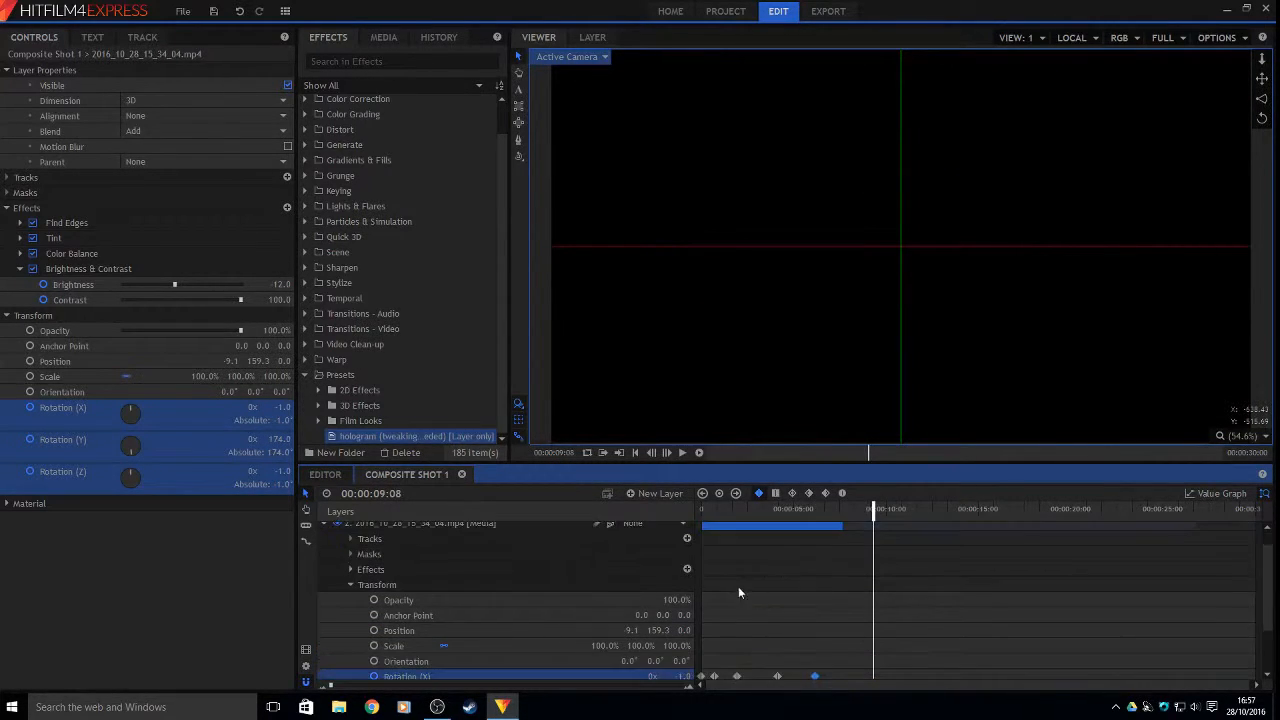
pyautogui.click(347, 586)
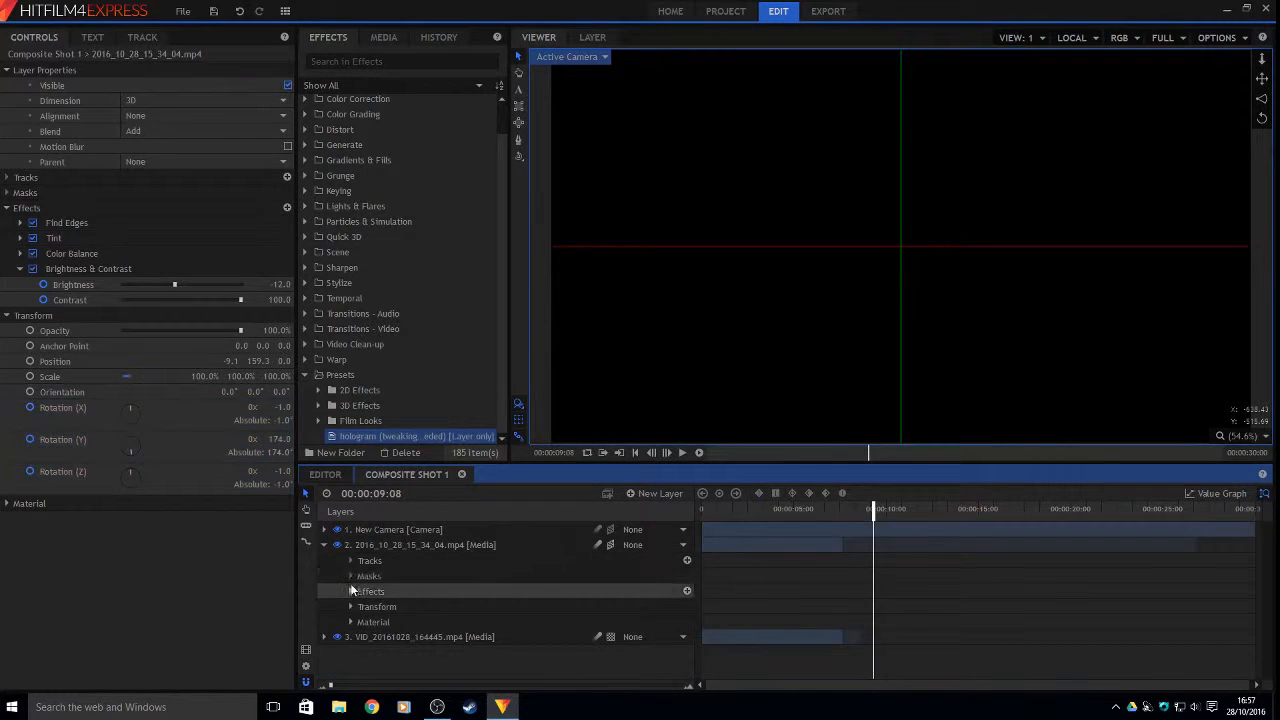
pyautogui.click(350, 590)
pyautogui.scroll(-2, 388, 594)
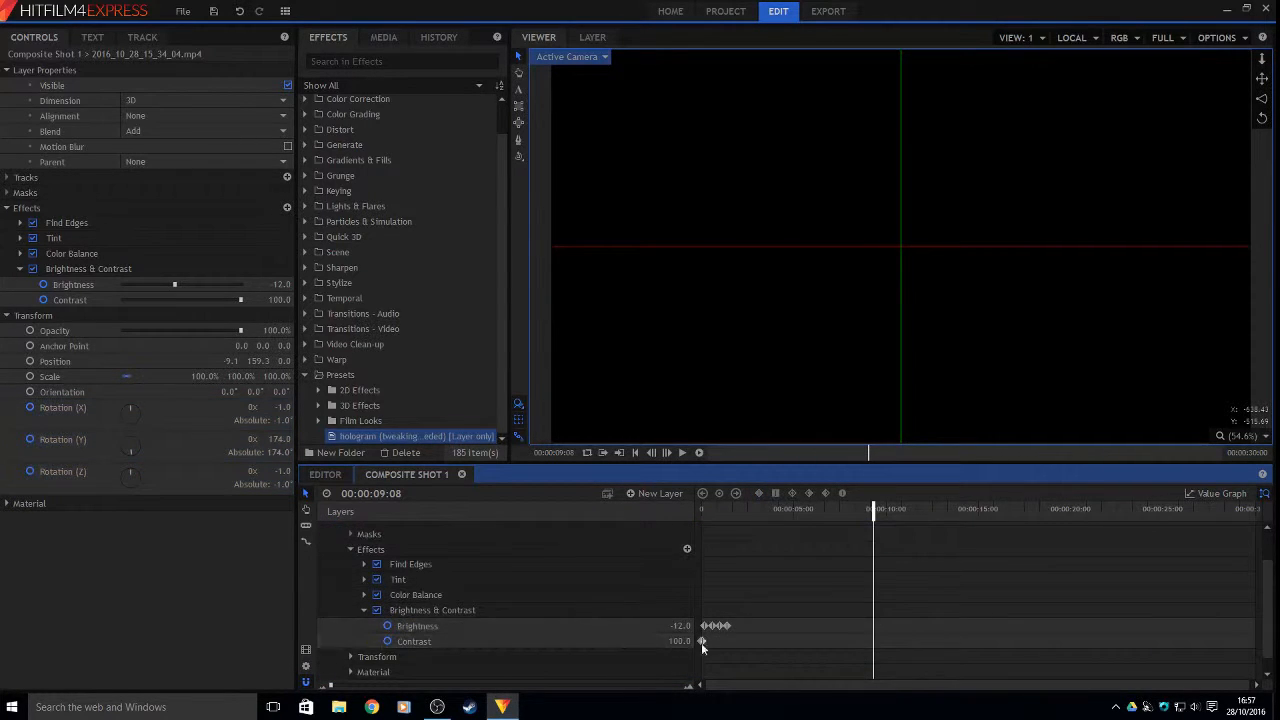
pyautogui.moveTo(790, 628); pyautogui.dragTo(703, 628)
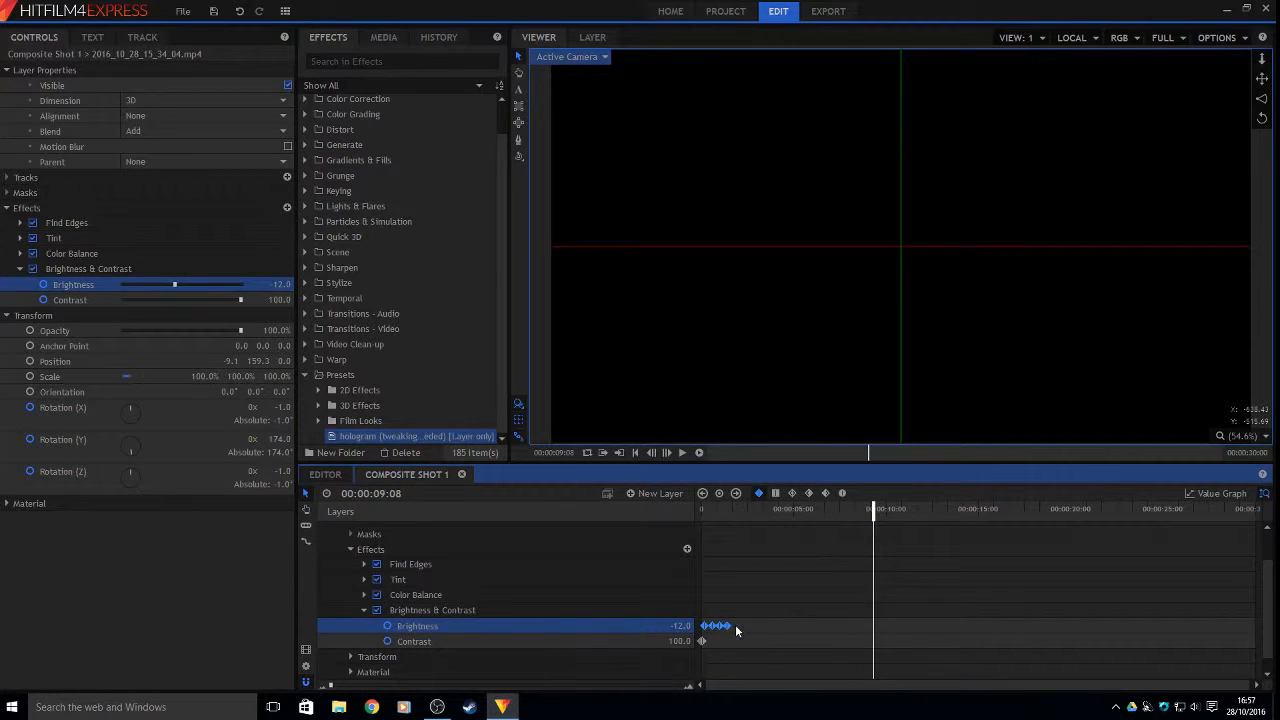
pyautogui.click(736, 627)
pyautogui.rightClick(741, 628)
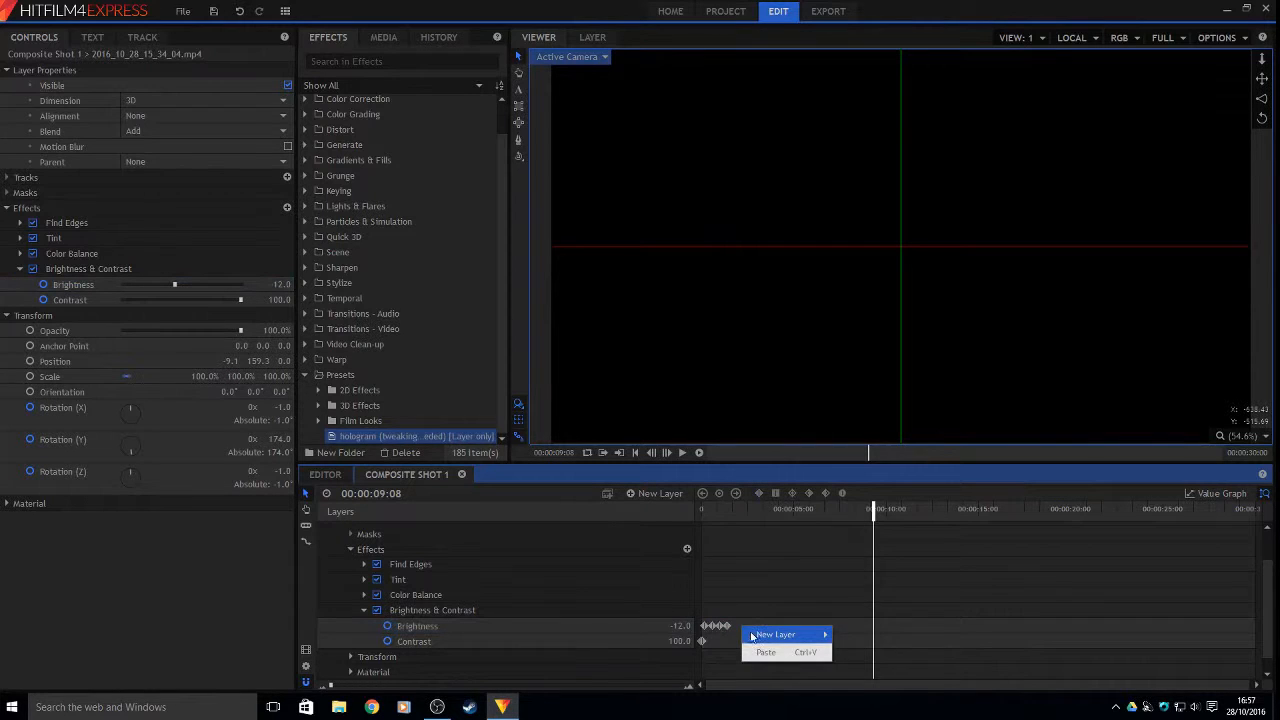
pyautogui.moveTo(735, 617); pyautogui.dragTo(704, 628)
pyautogui.rightClick(744, 625)
pyautogui.click(757, 649)
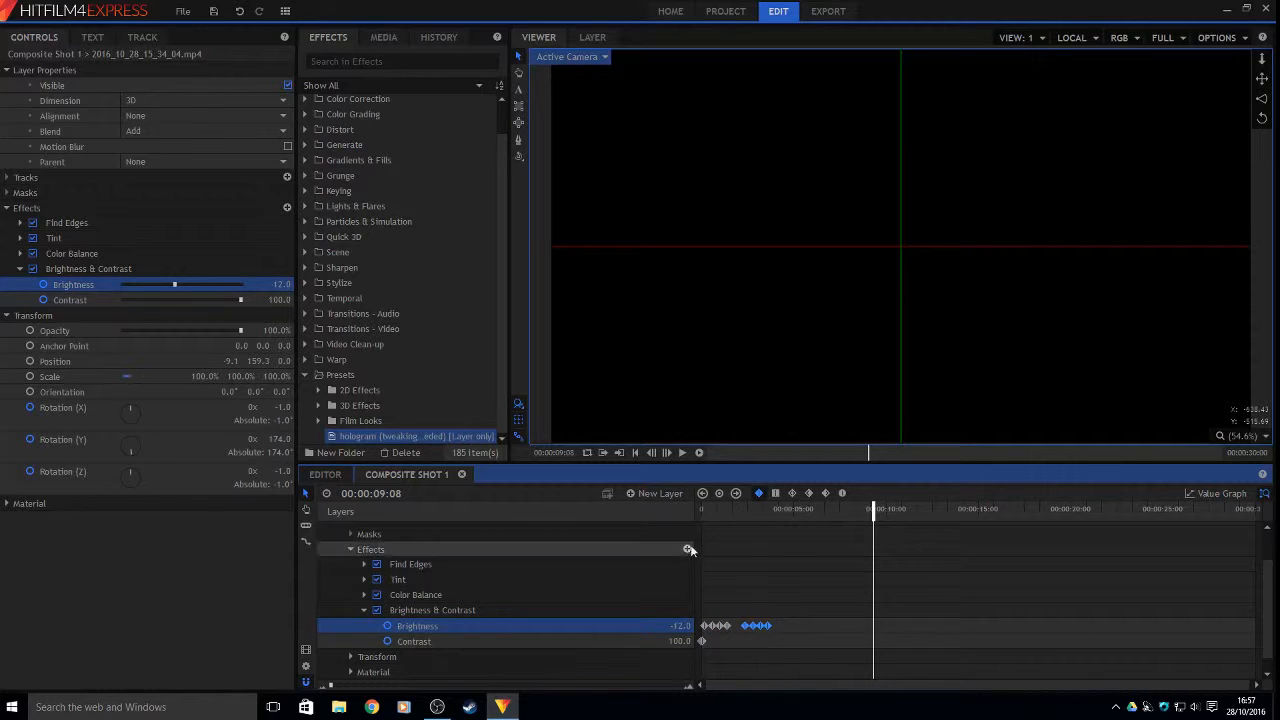
# Play the composite from the start to about 00:00:07:10 to check the repeated brightness flicker
pyautogui.moveTo(713, 511); pyautogui.dragTo(689, 511)
pyautogui.press('space')
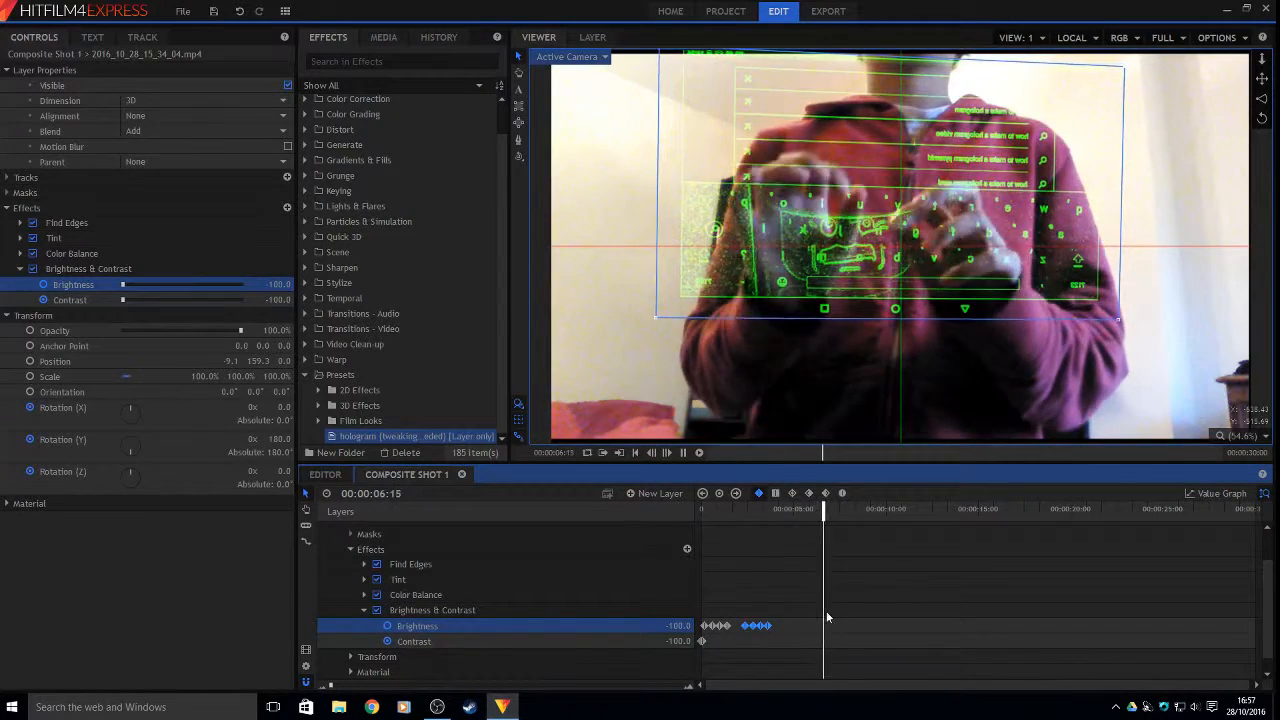
pyautogui.press('space')
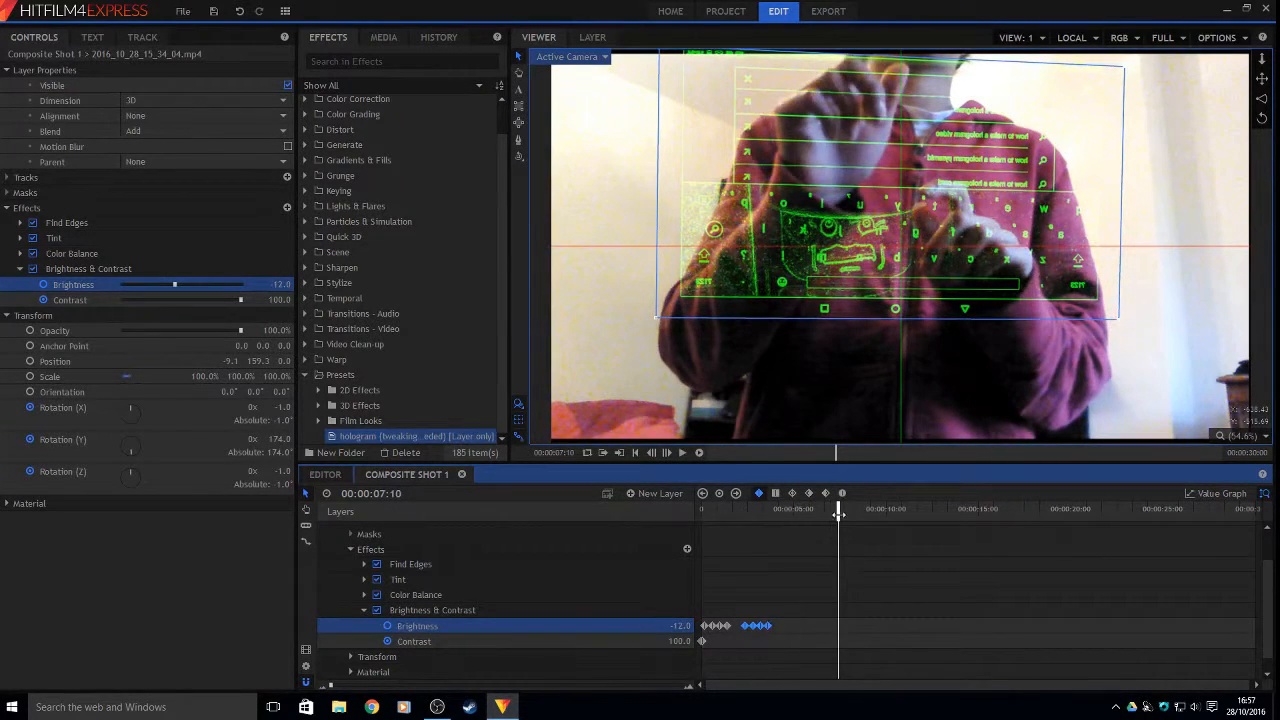
# Paste a third set of the four Brightness keyframes at 00:00:05:23, then shift it earlier to start near the five-second mark
pyautogui.moveTo(797, 511)
pyautogui.mouseDown()
pyautogui.moveTo(786, 512)
pyautogui.moveTo(811, 516)
pyautogui.mouseUp()
pyautogui.click(810, 652)
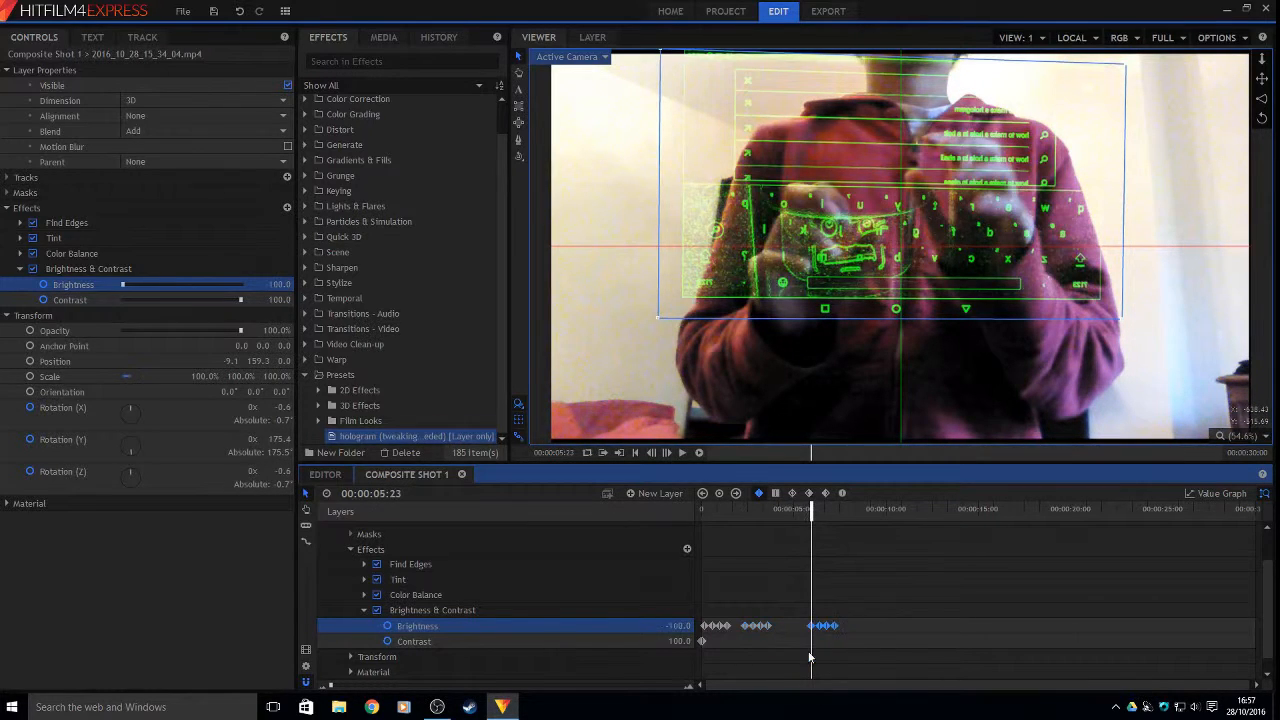
pyautogui.moveTo(811, 627); pyautogui.dragTo(793, 630)
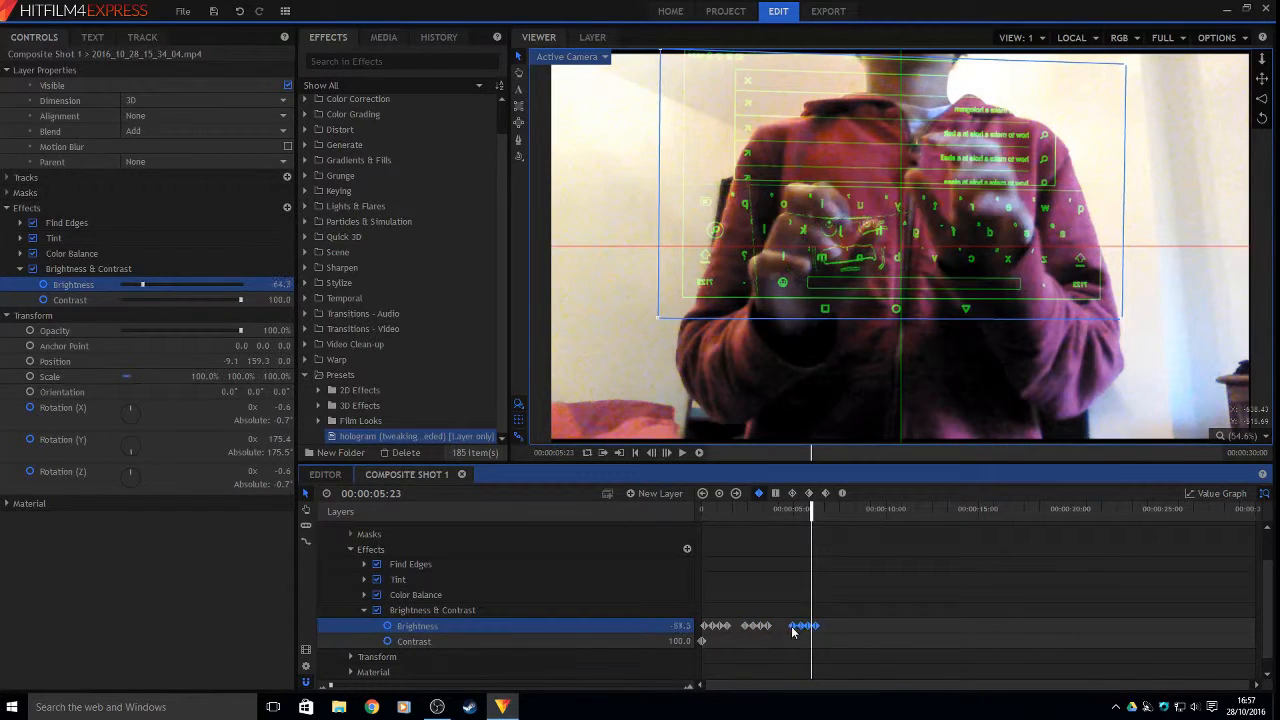
pyautogui.scroll(-1, 824, 610)
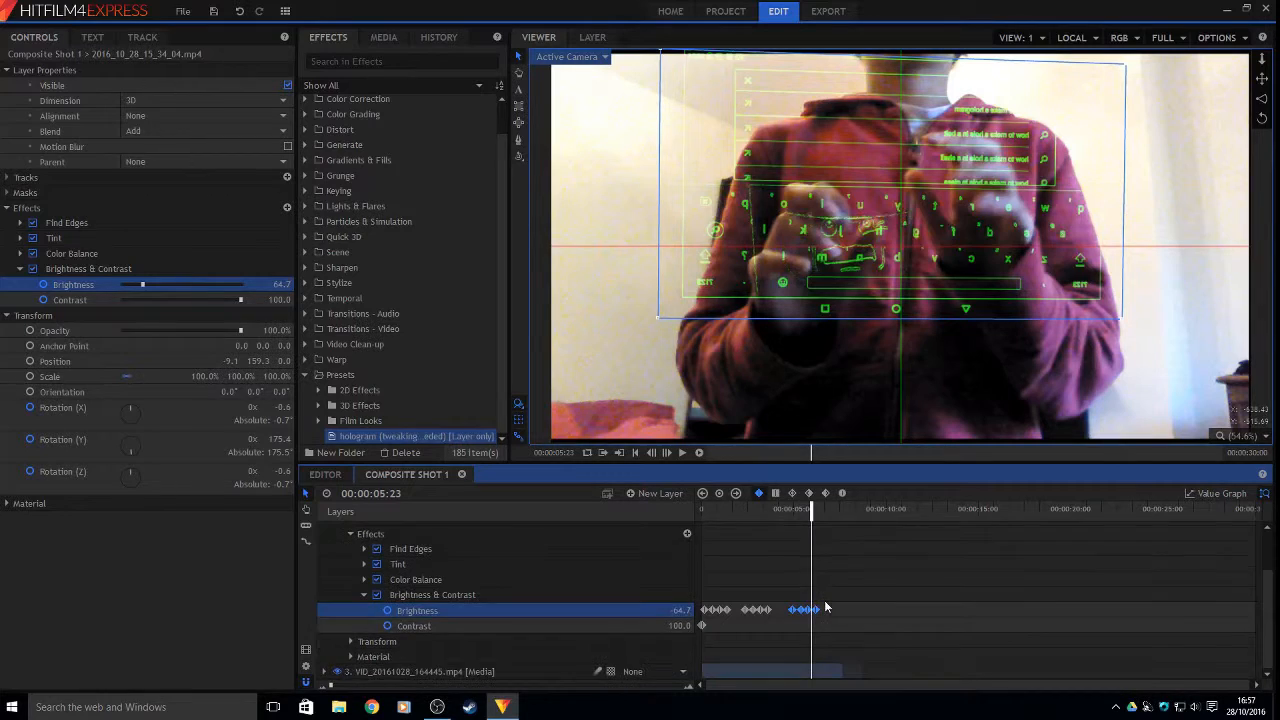
# Preview all three groups of brightness flicker from 00:00:00:00 to about 00:00:08:16
pyautogui.moveTo(811, 508); pyautogui.dragTo(640, 514)
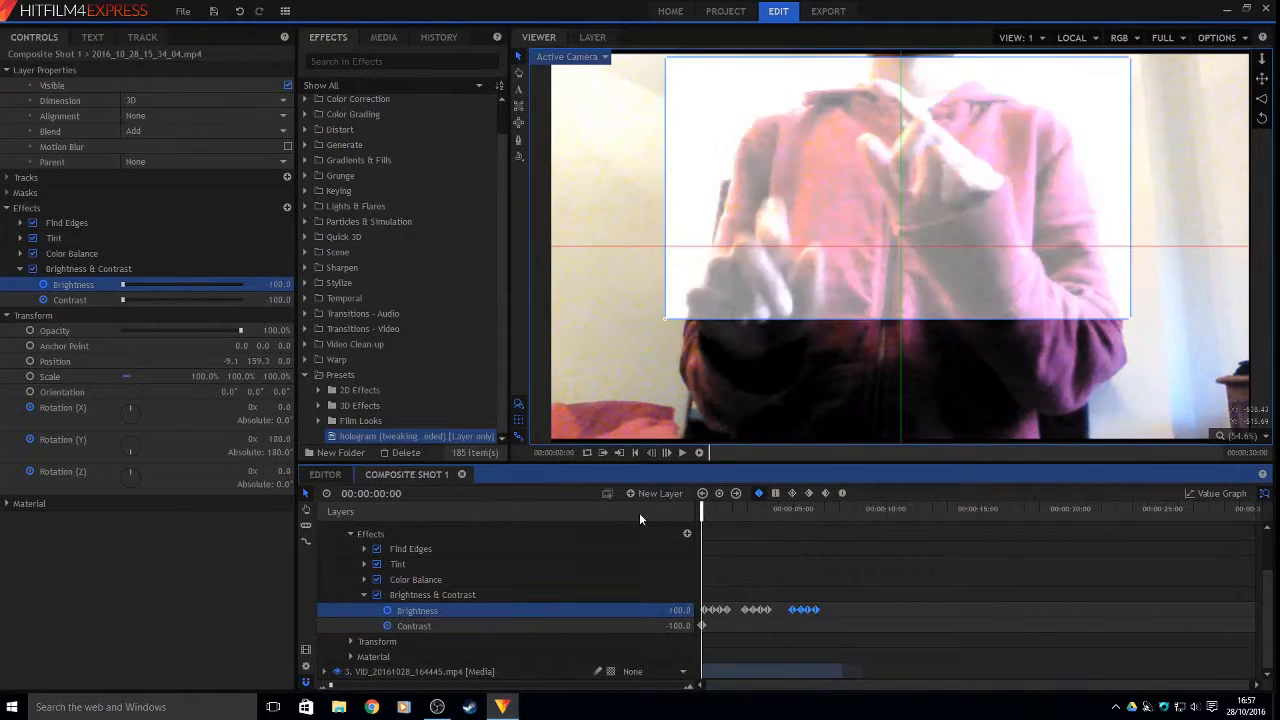
pyautogui.press('space')
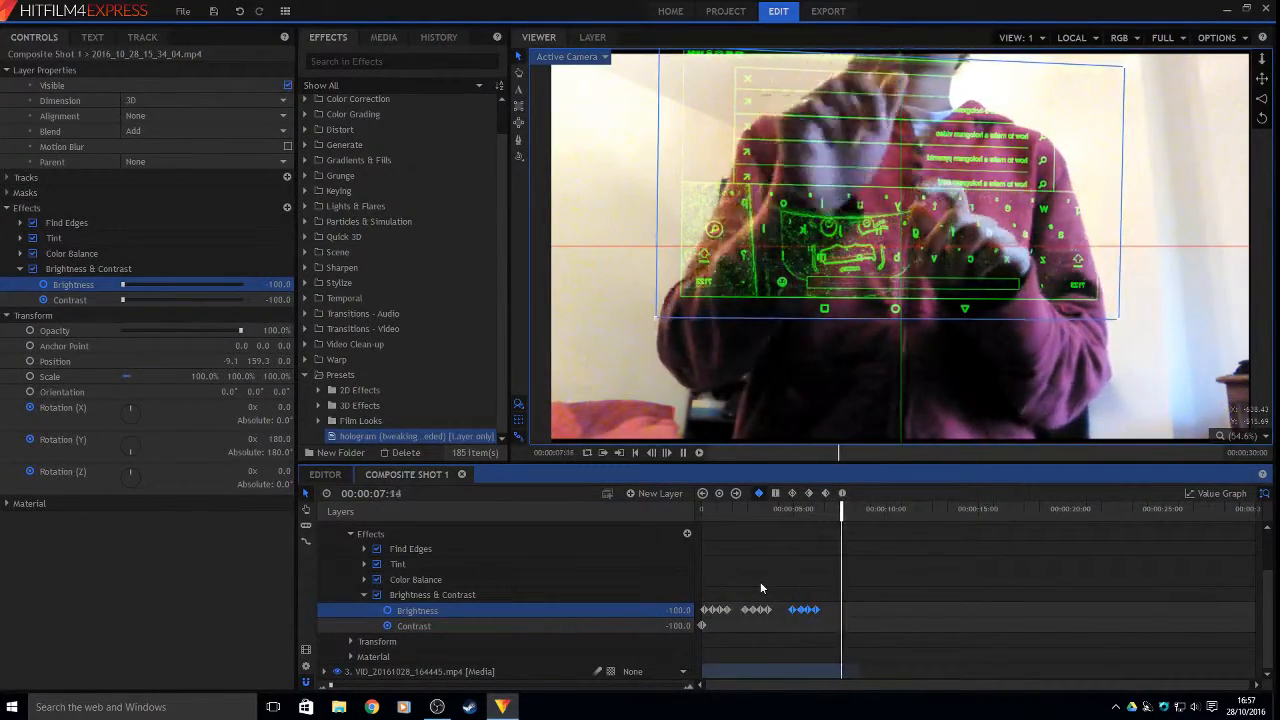
pyautogui.press('space')
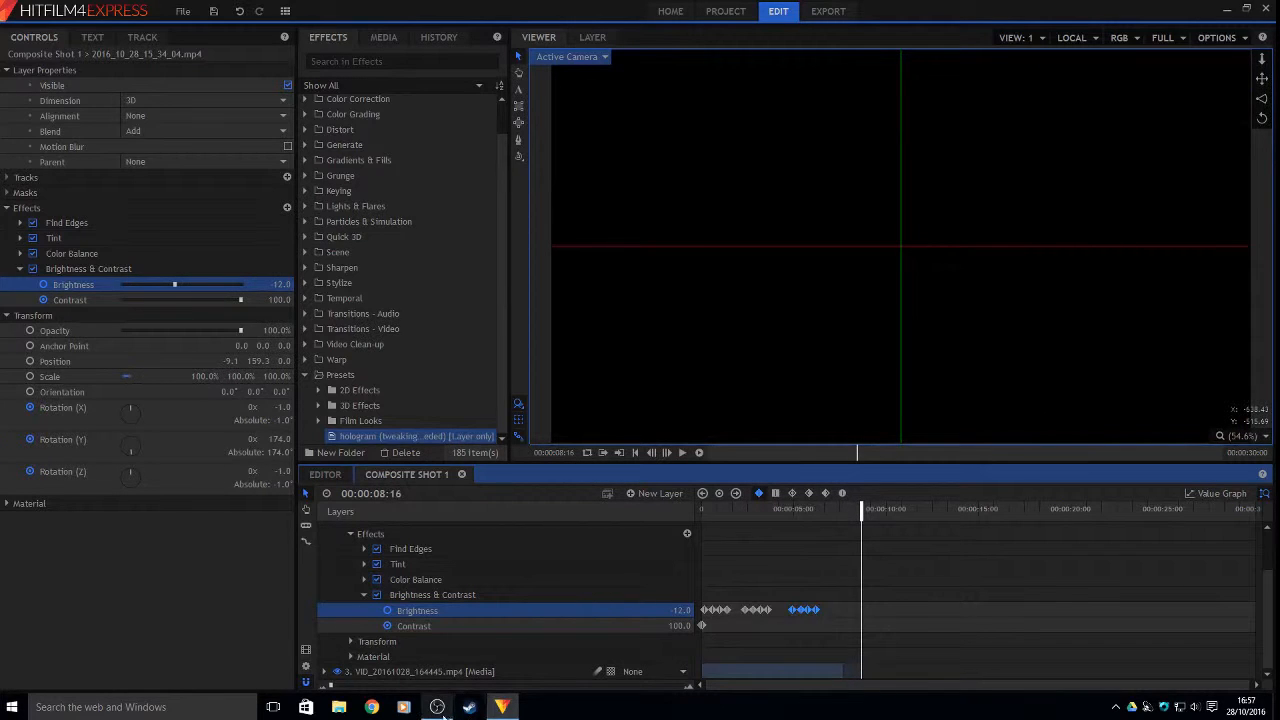
# Move the playhead to 00:00:03:02, within the second group of Brightness keyframes
pyautogui.moveTo(437, 714)
pyautogui.click(760, 494)
pyautogui.click(758, 507)
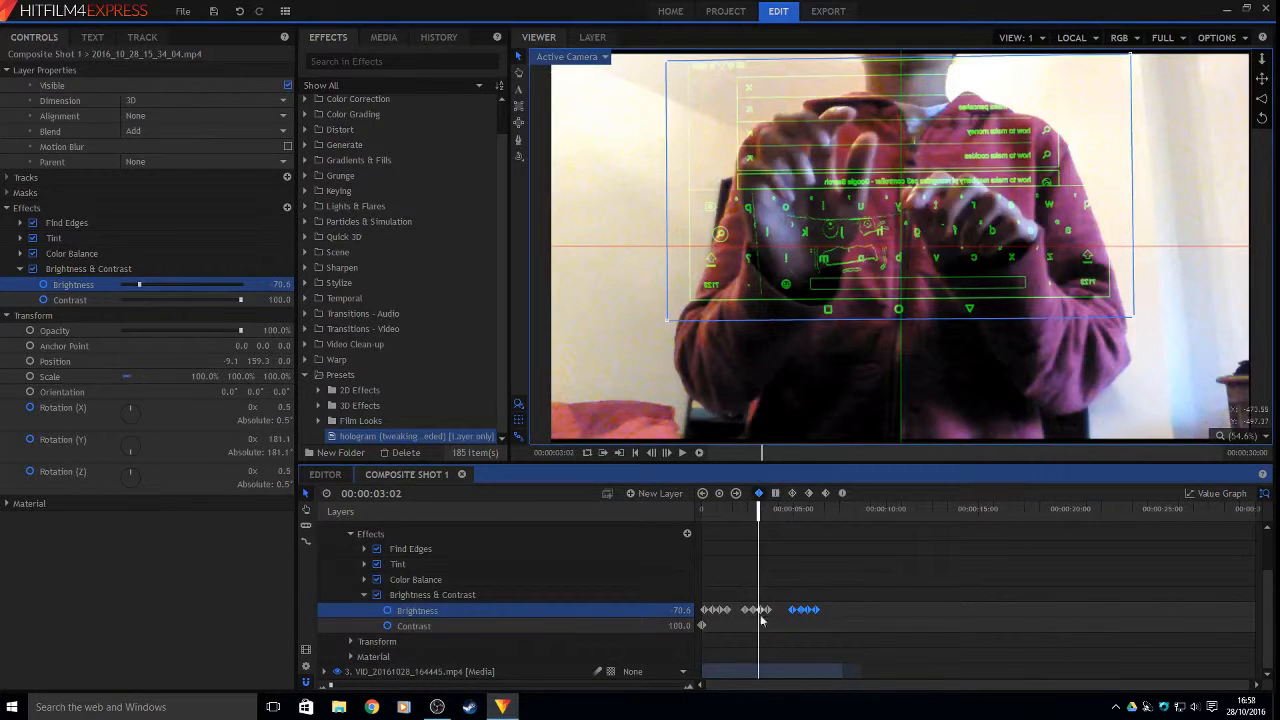